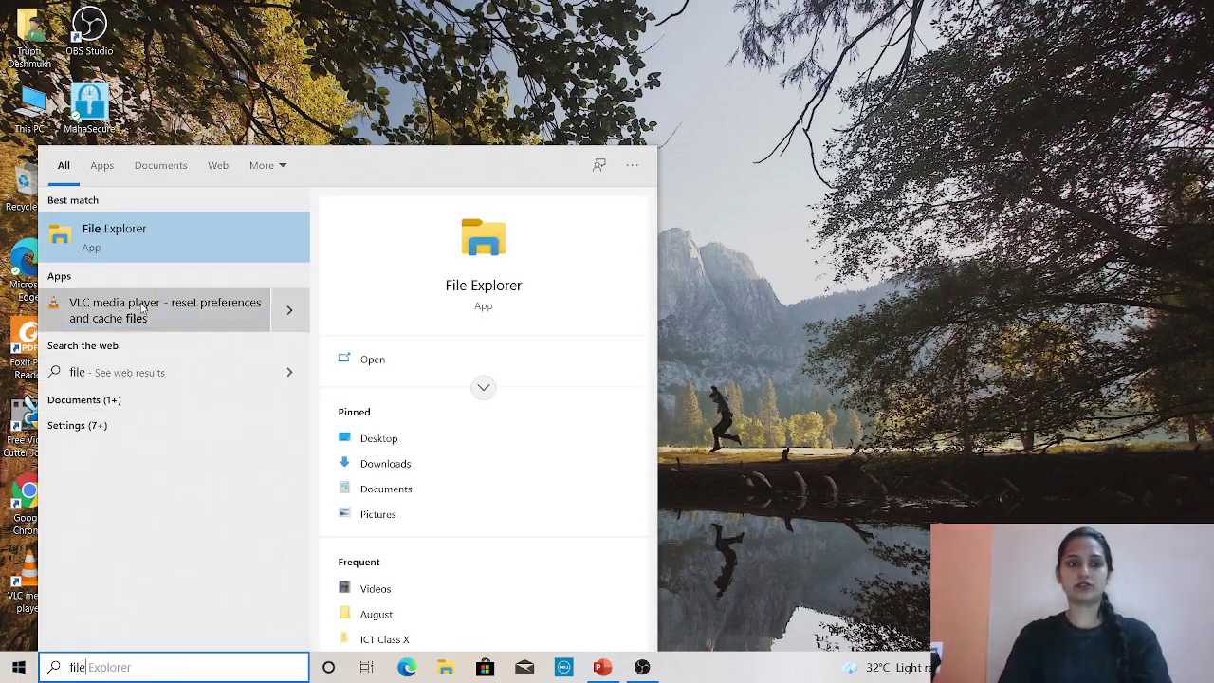
# Open File Explorer twice, maximizing its window the first time and closing it each time
pyautogui.click(114, 235)
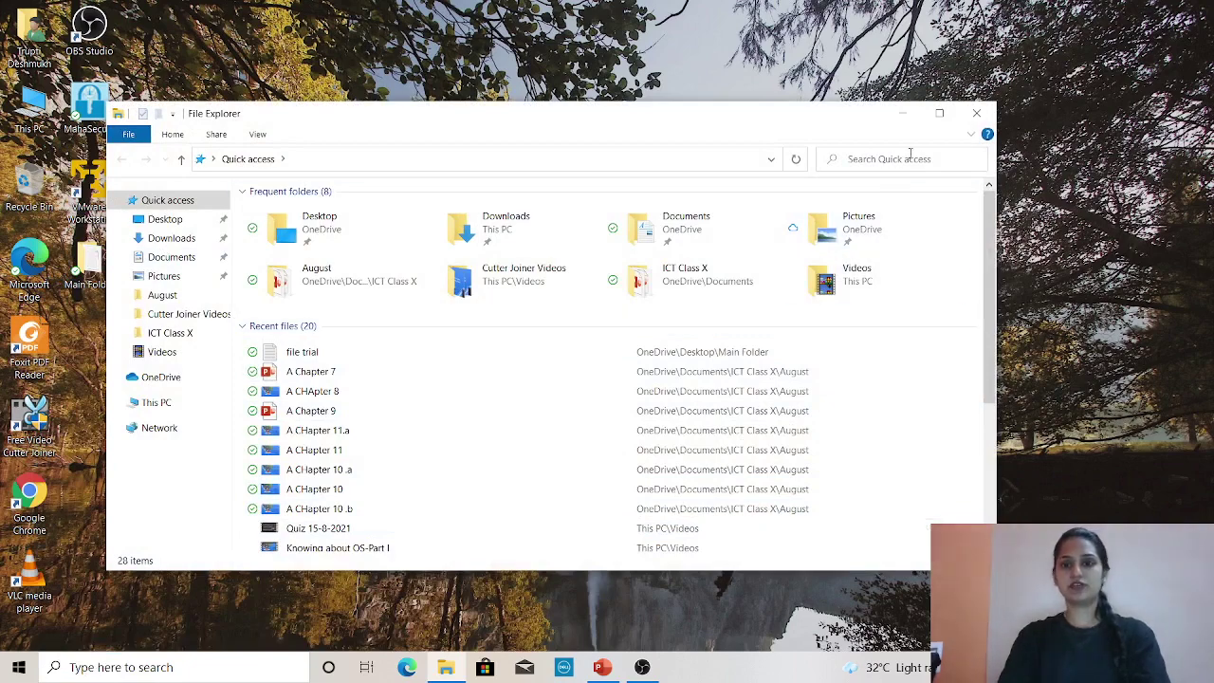
pyautogui.click(939, 113)
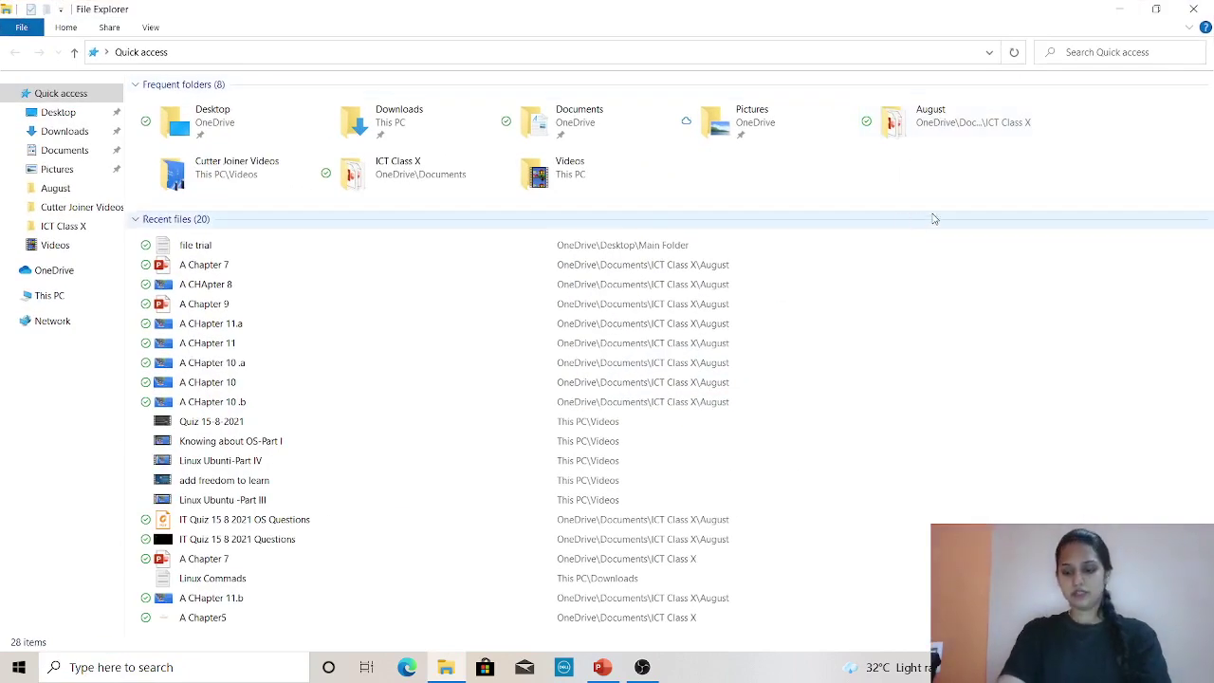
pyautogui.click(1193, 9)
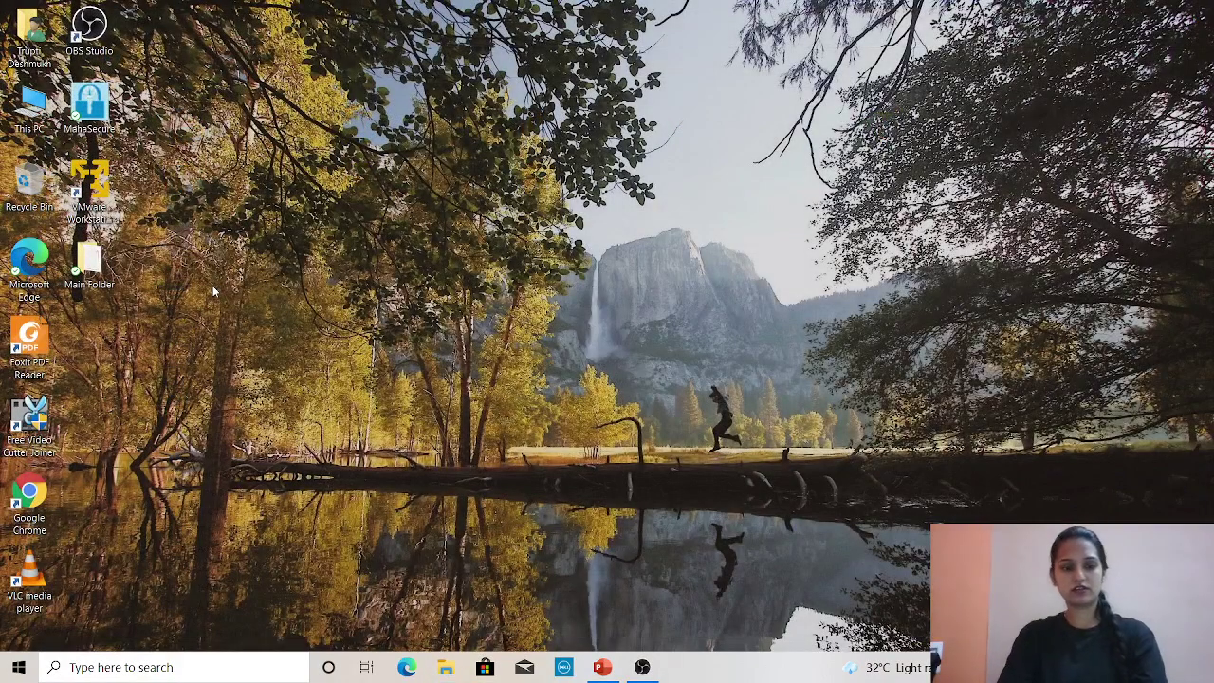
pyautogui.press('super+e')
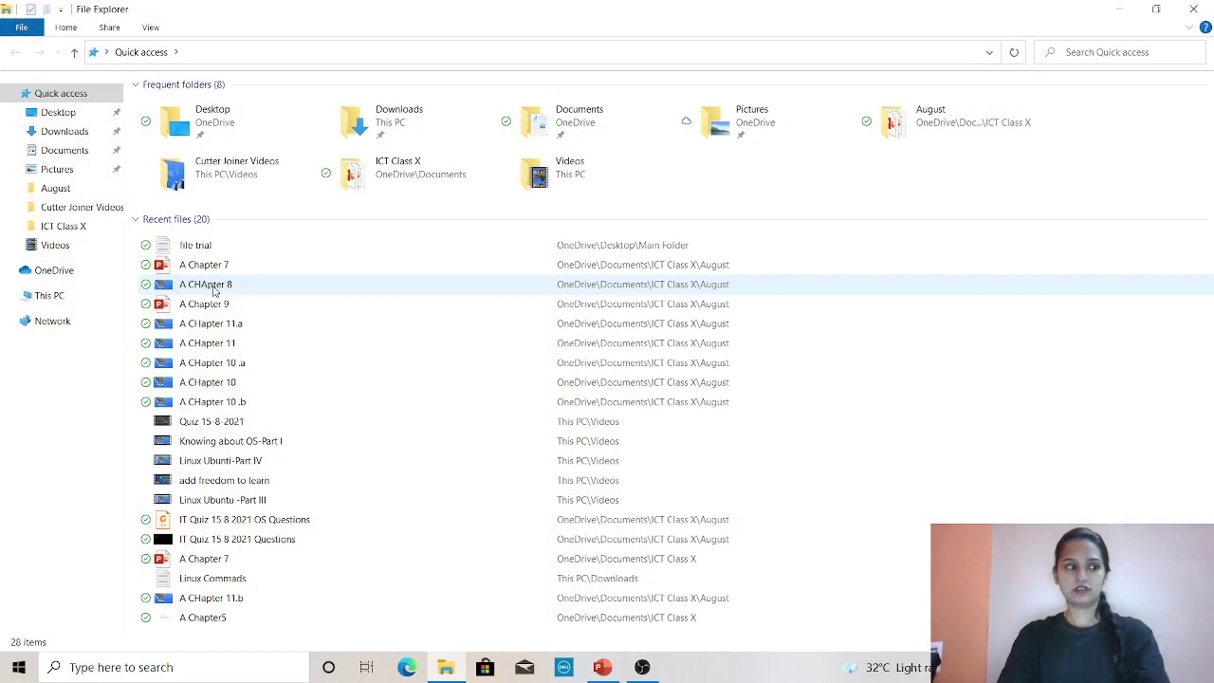
pyautogui.click(1193, 9)
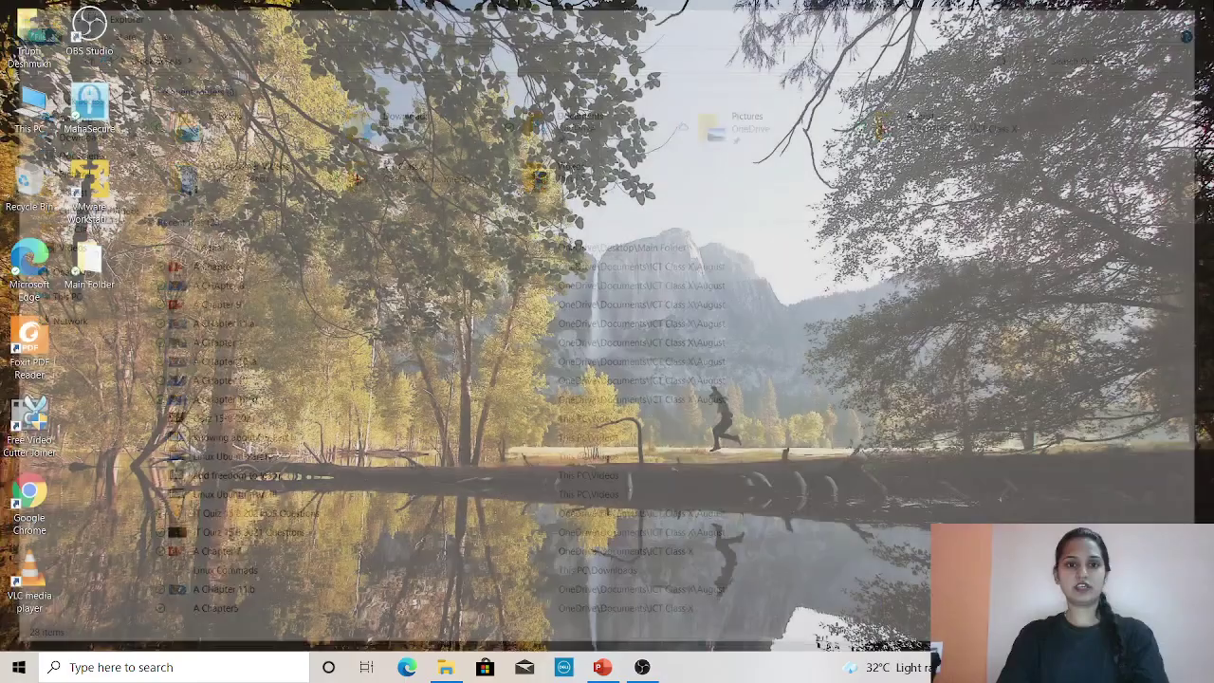
# Switch to the A Chapter 7 presentation in PowerPoint, and open and close File Explorer over it
pyautogui.click(641, 670)
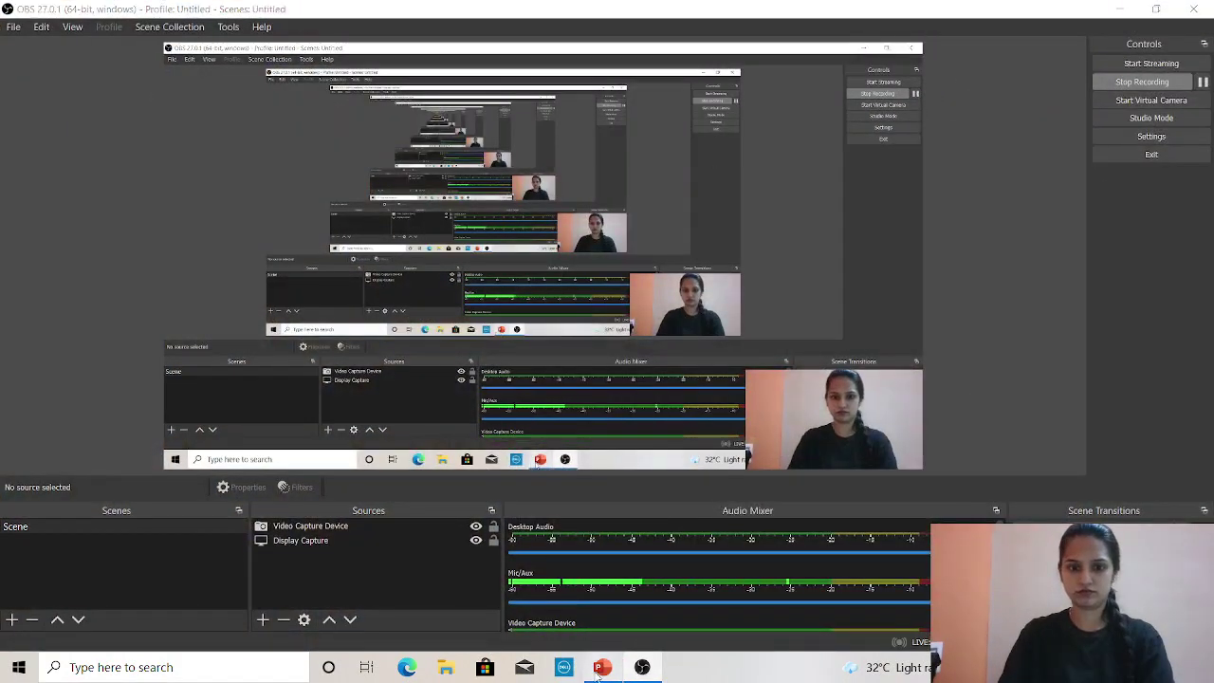
pyautogui.hotkey('alt', 'Tab')
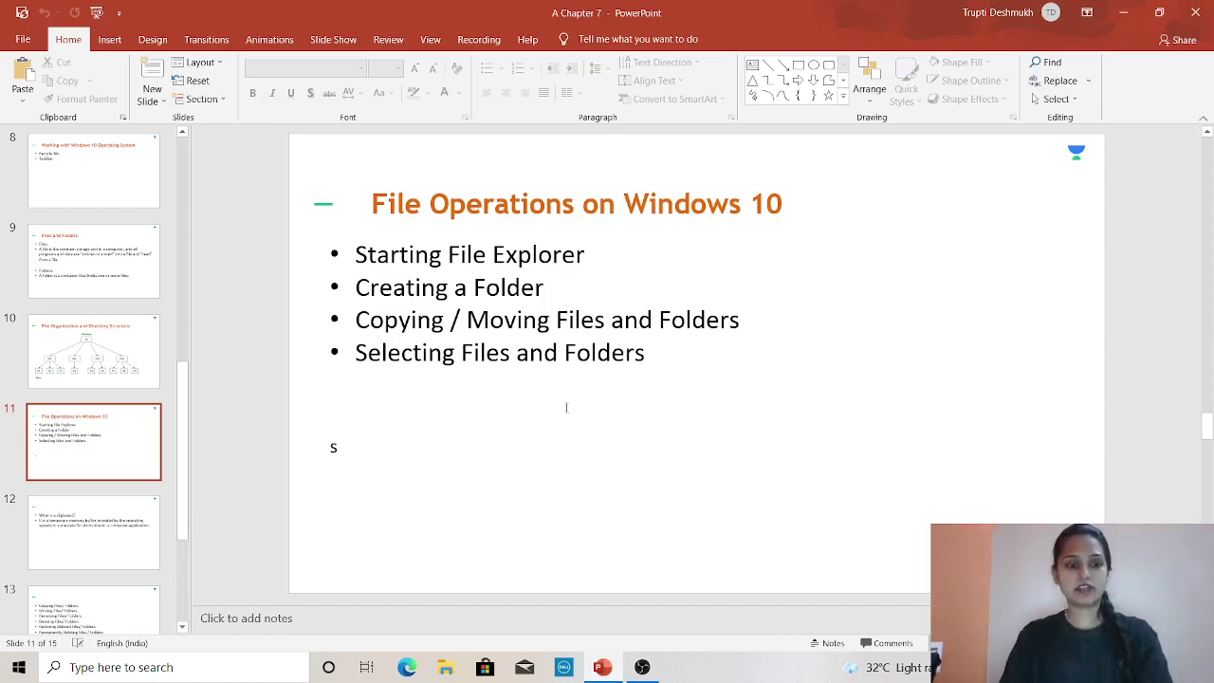
pyautogui.press('super+e')
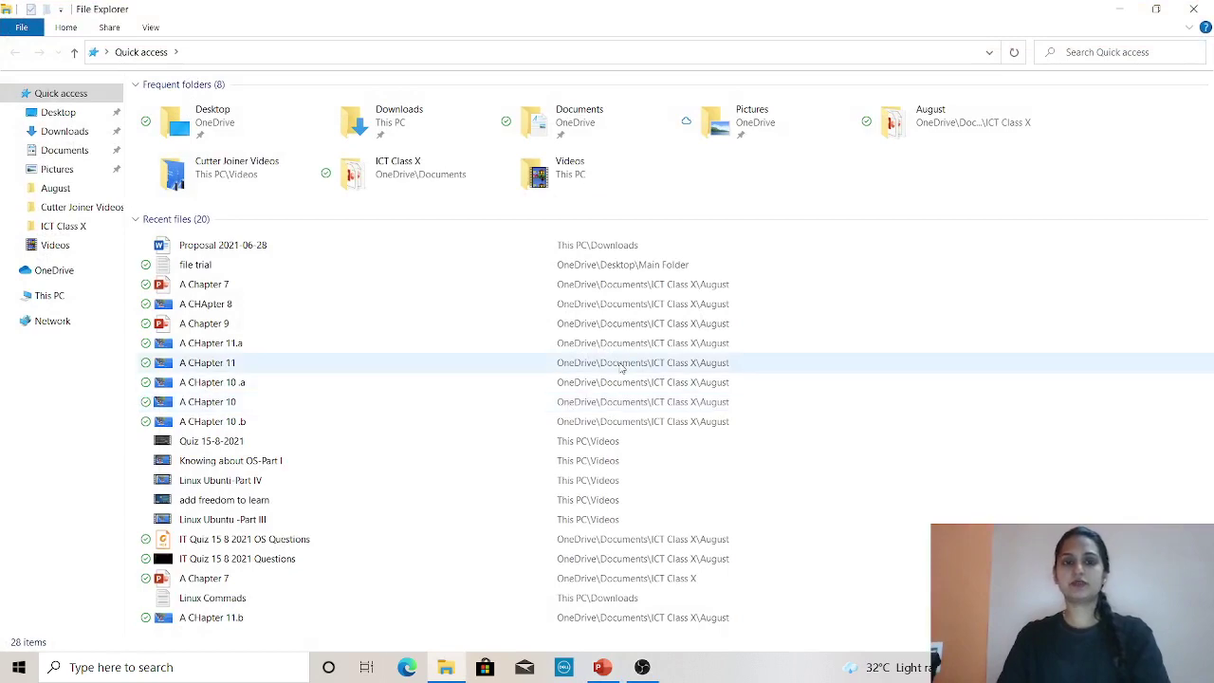
pyautogui.click(1197, 9)
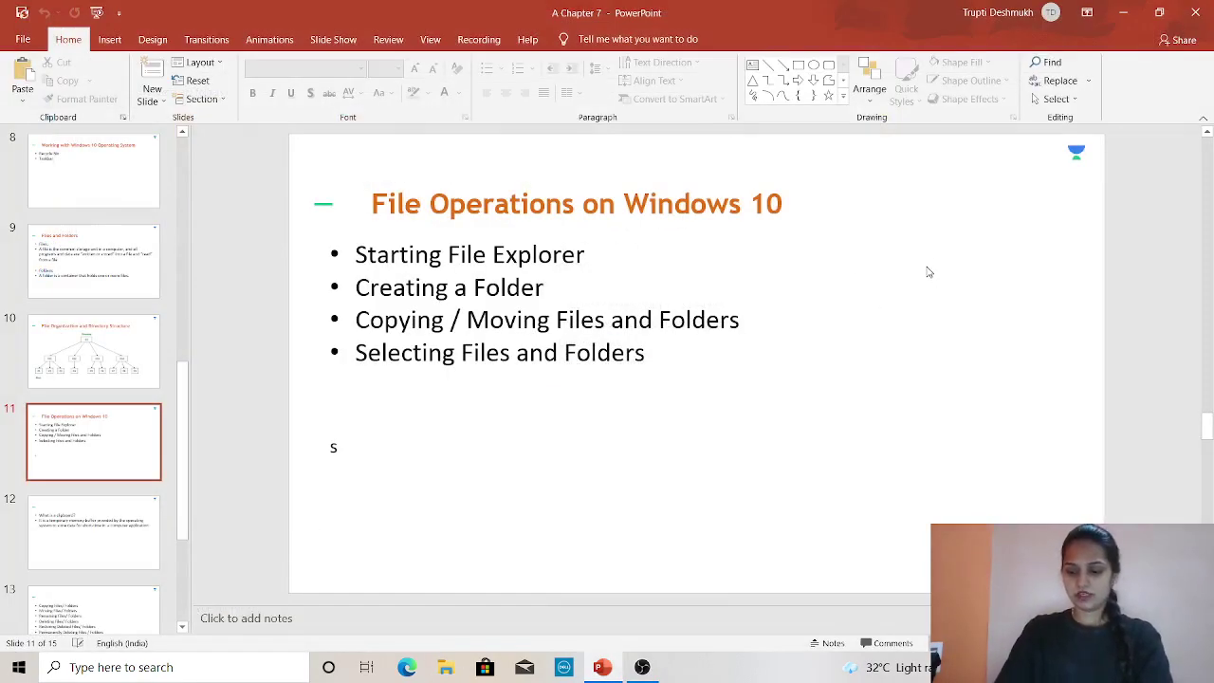
# Launch File Explorer from the Start button's shortcut commands and close its window again
pyautogui.rightClick(35, 667)
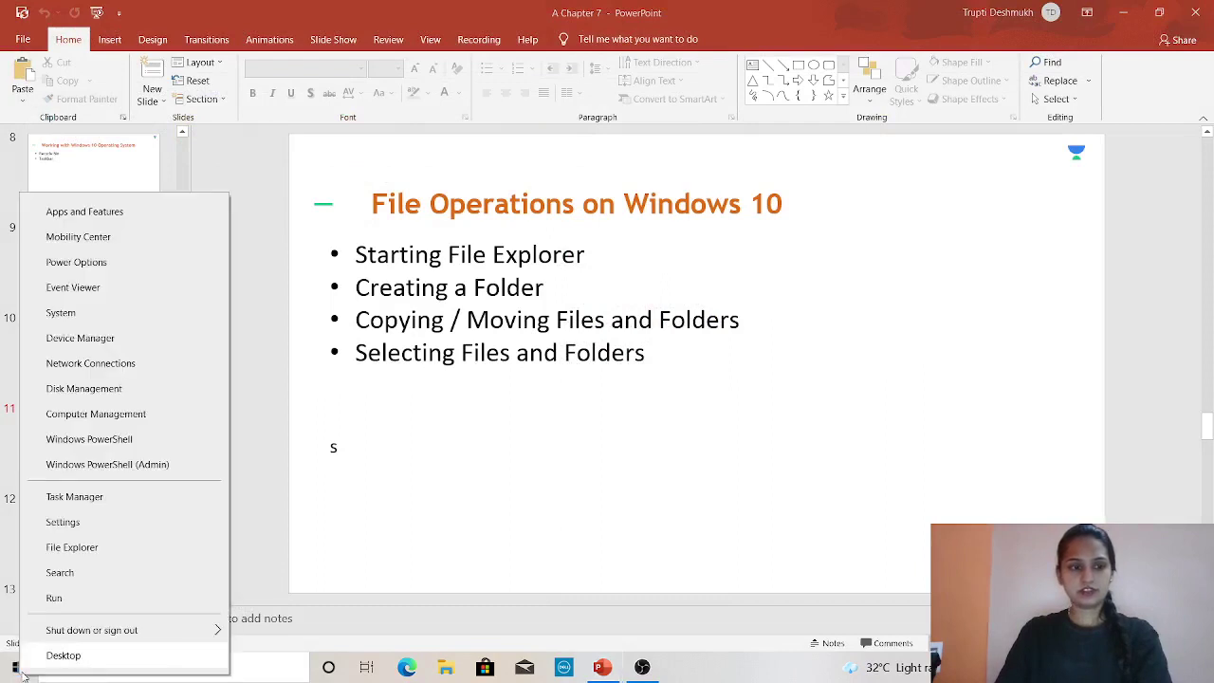
pyautogui.click(277, 654)
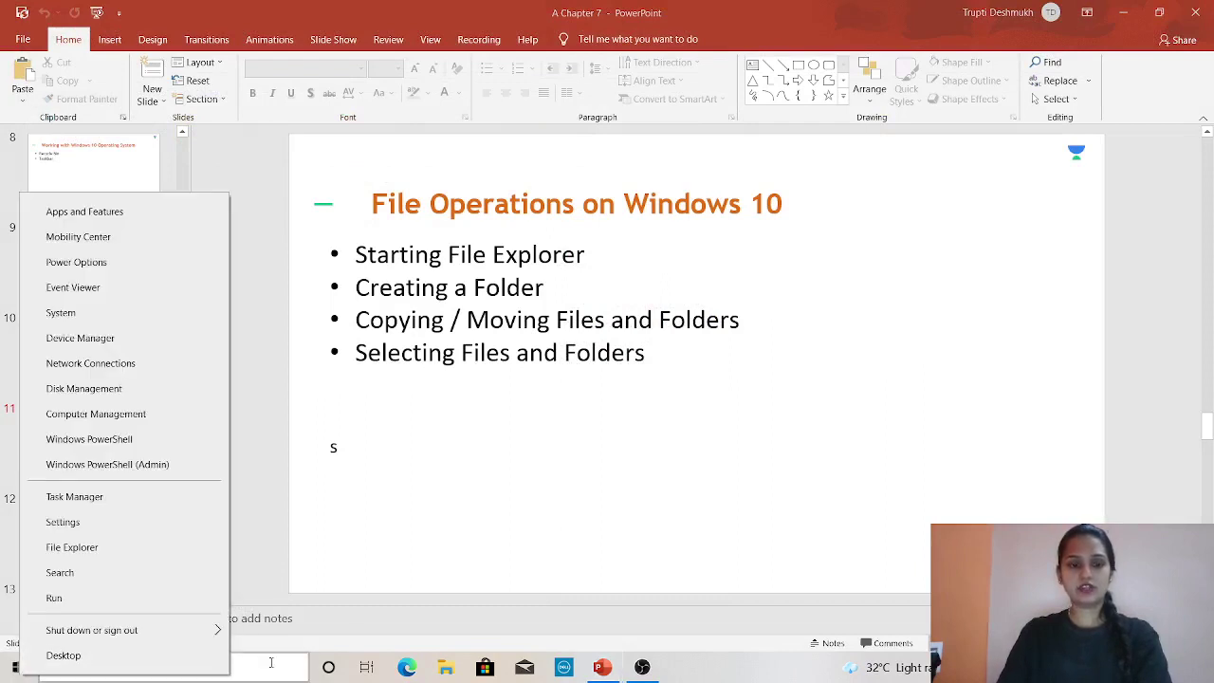
pyautogui.rightClick(19, 668)
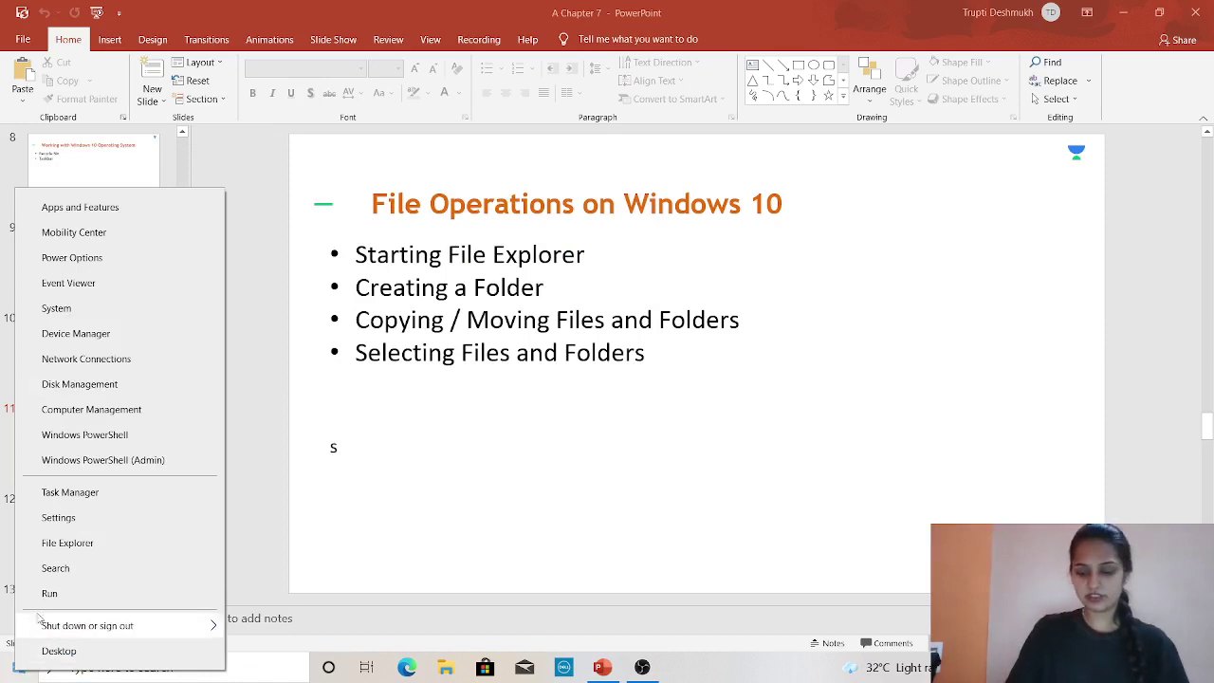
pyautogui.click(68, 542)
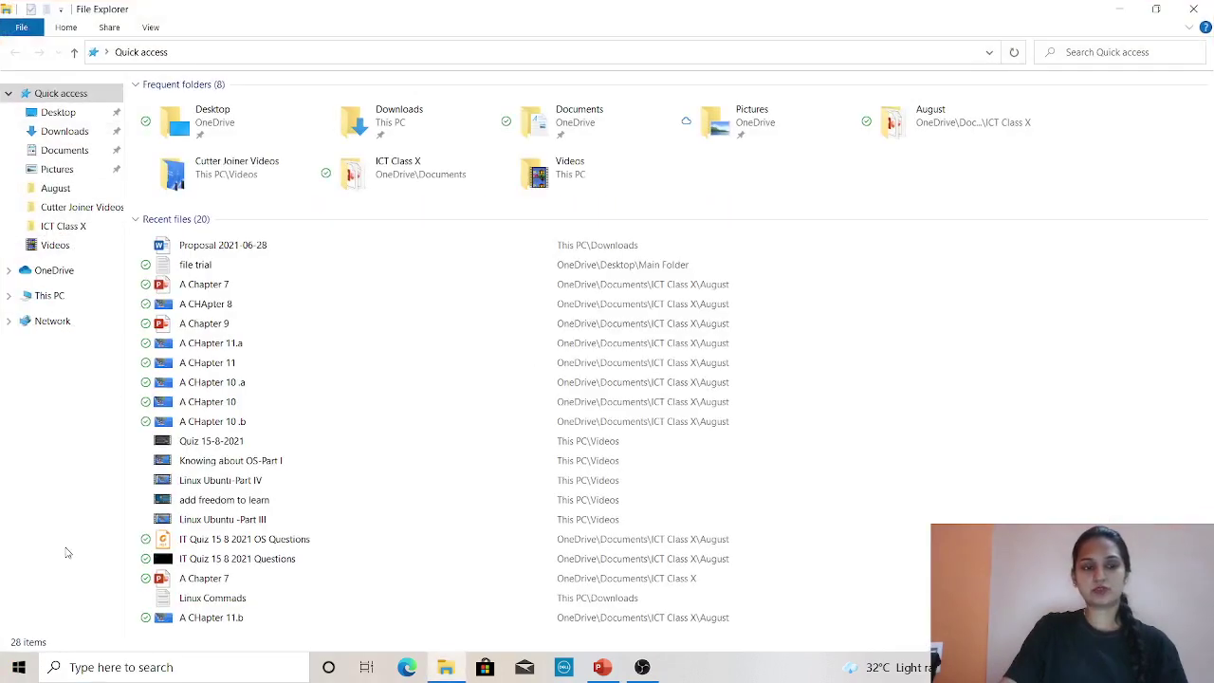
pyautogui.click(1200, 11)
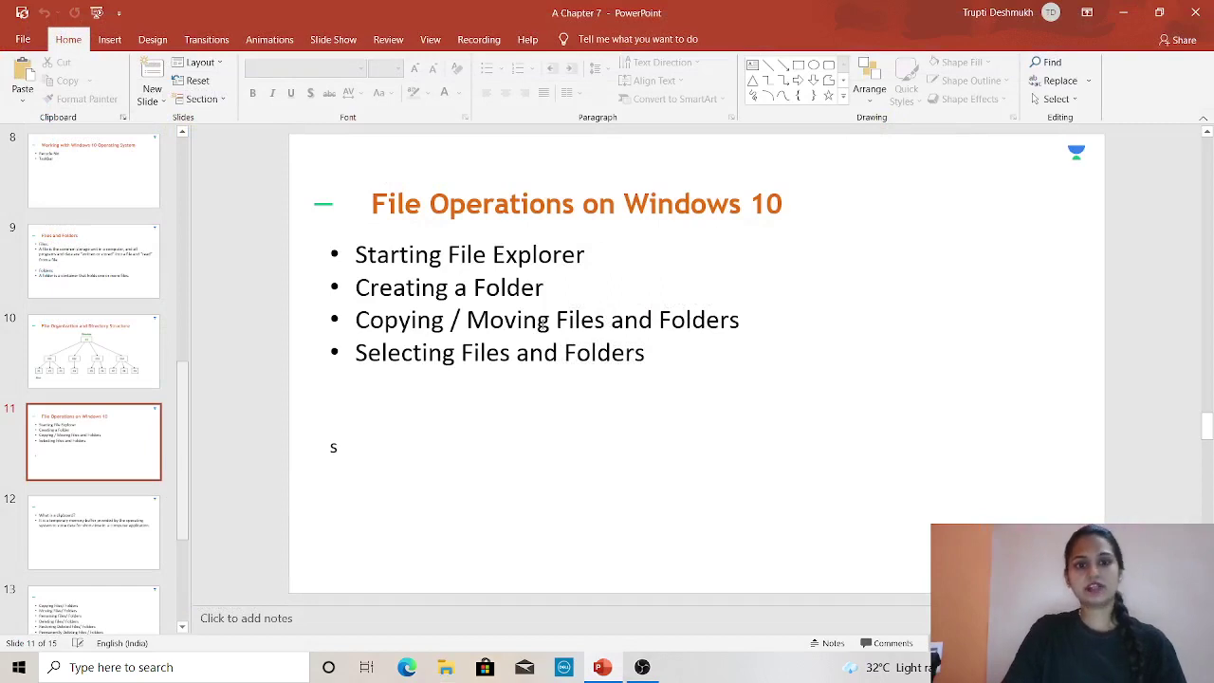
# Leave the slide show, reopen File Explorer and go to the Desktop folder
pyautogui.hotkey('shift', 'F5')
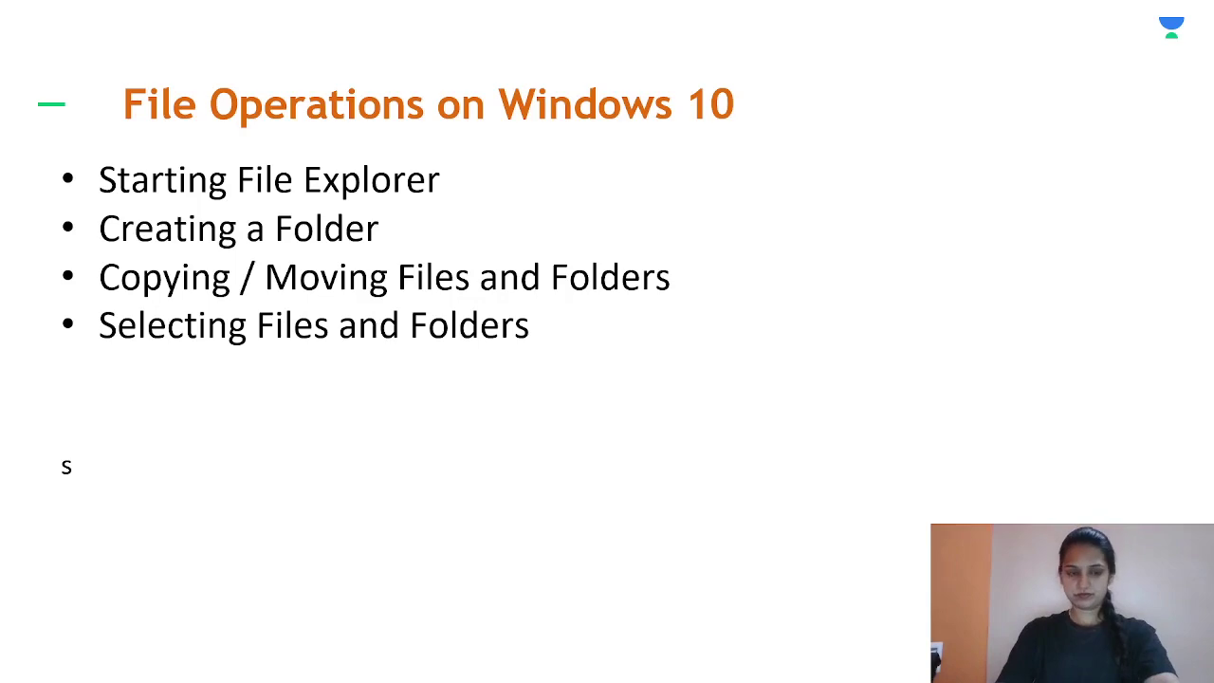
pyautogui.press('Escape')
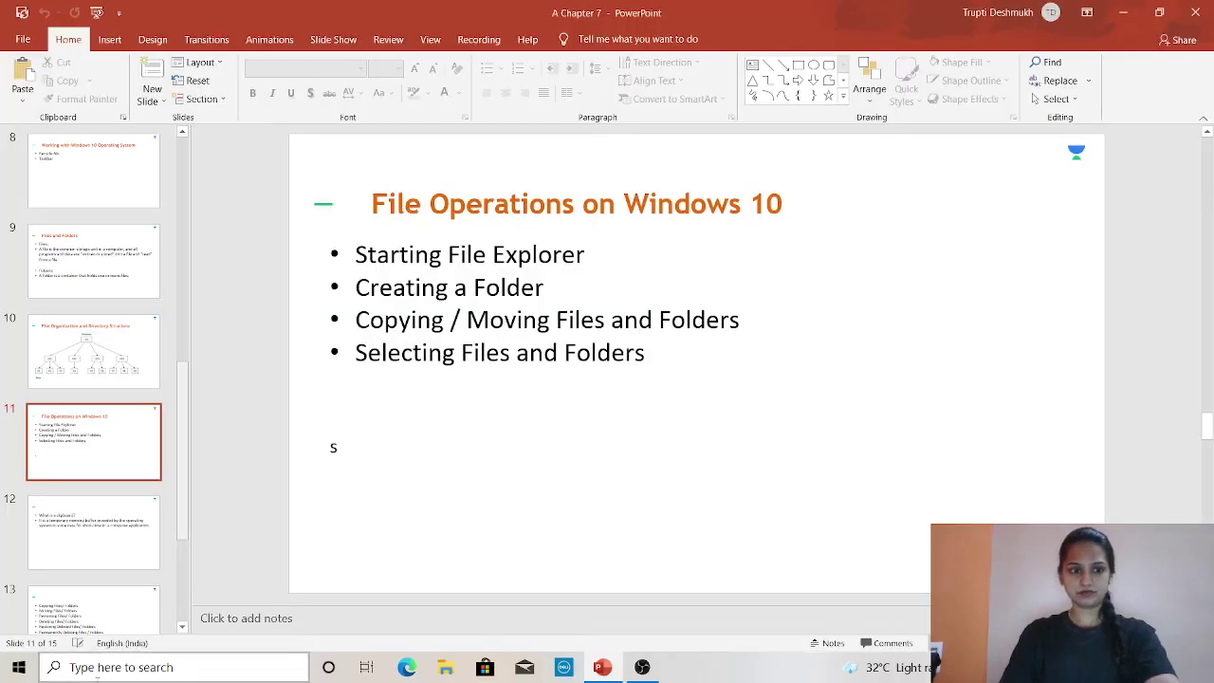
pyautogui.press('super+x')
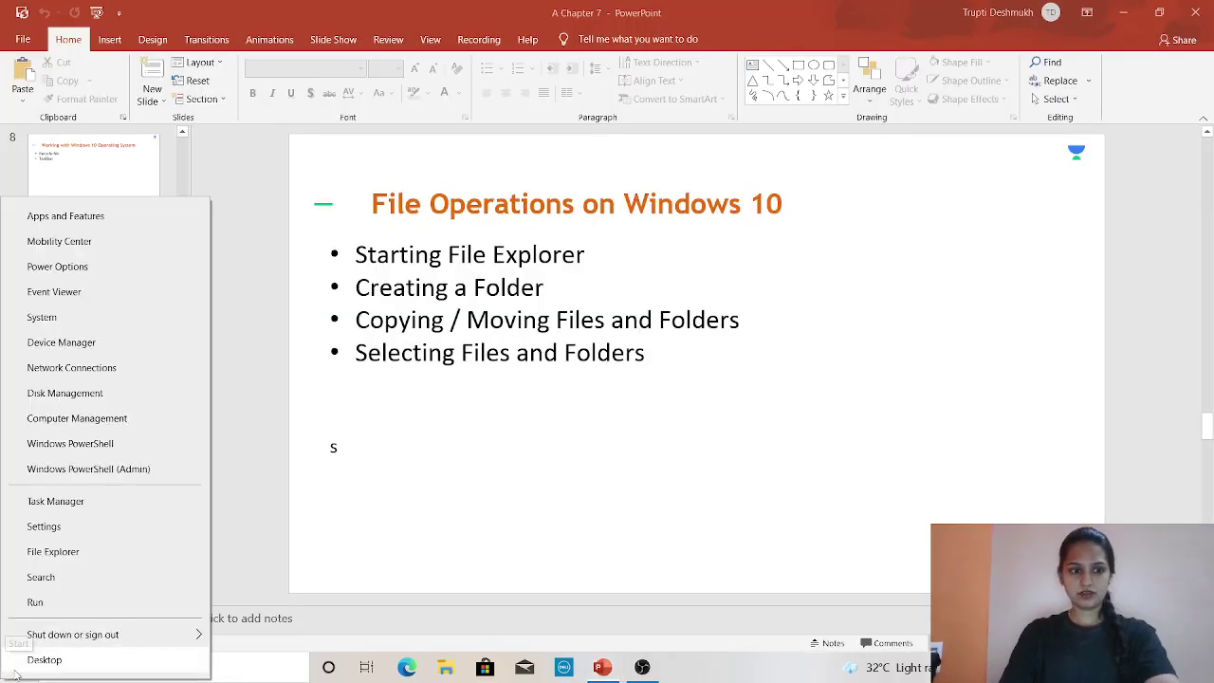
pyautogui.click(78, 552)
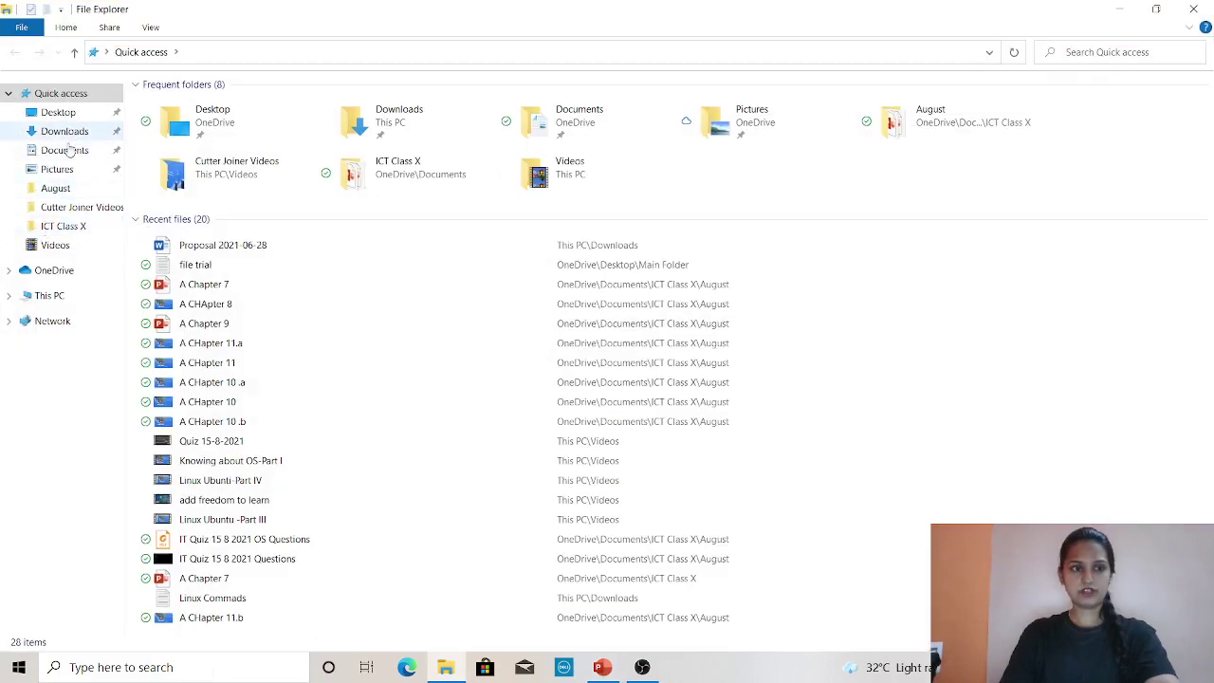
pyautogui.click(56, 112)
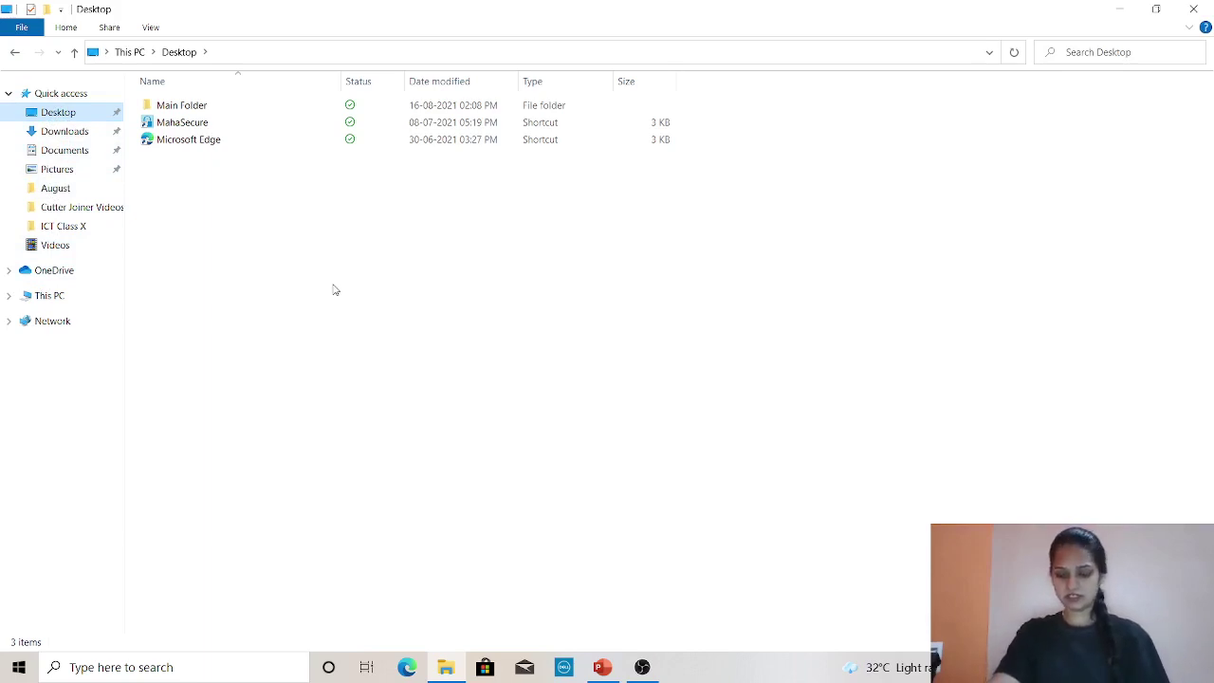
# Select all items in the Desktop folder with a selection box several times, clearing the selection after each
pyautogui.moveTo(1079, 417); pyautogui.dragTo(313, 36)
pyautogui.click(1070, 404)
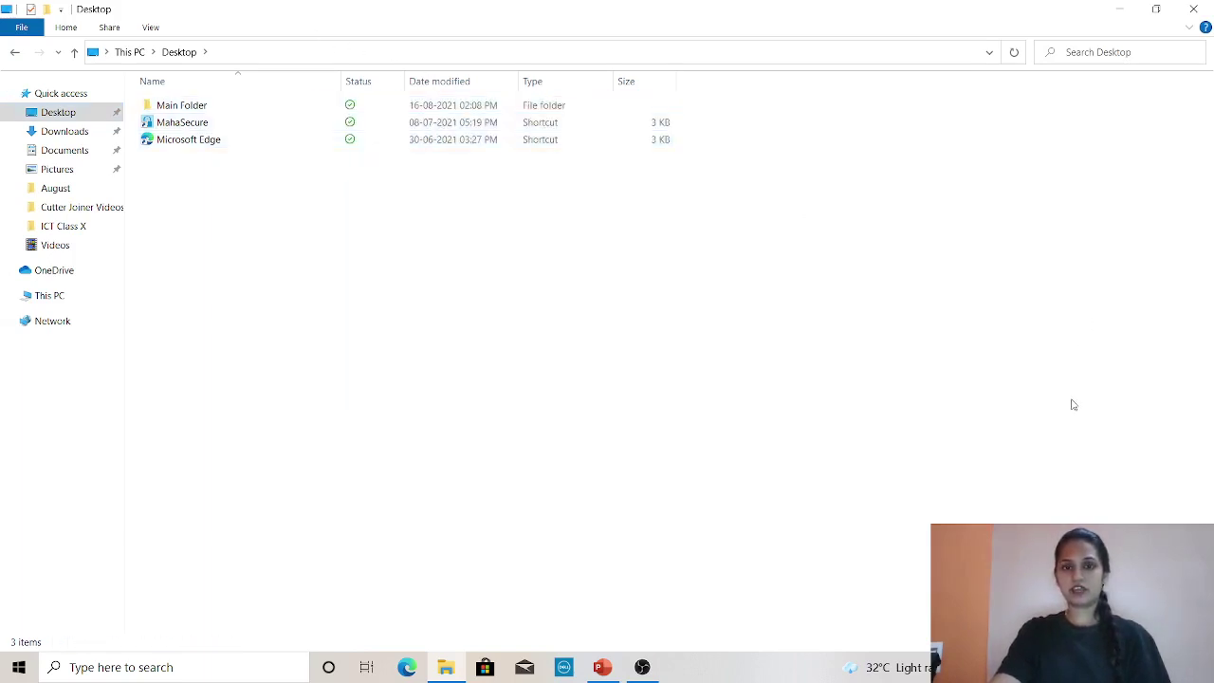
pyautogui.moveTo(1097, 560); pyautogui.dragTo(132, 53)
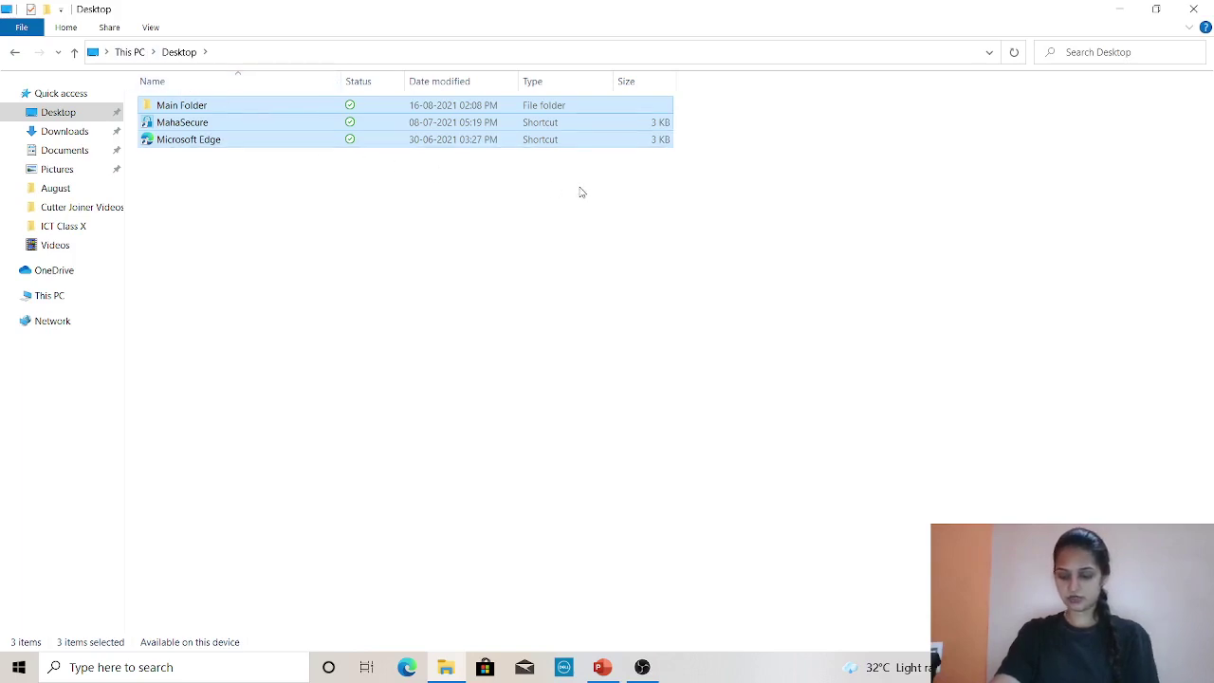
pyautogui.click(740, 304)
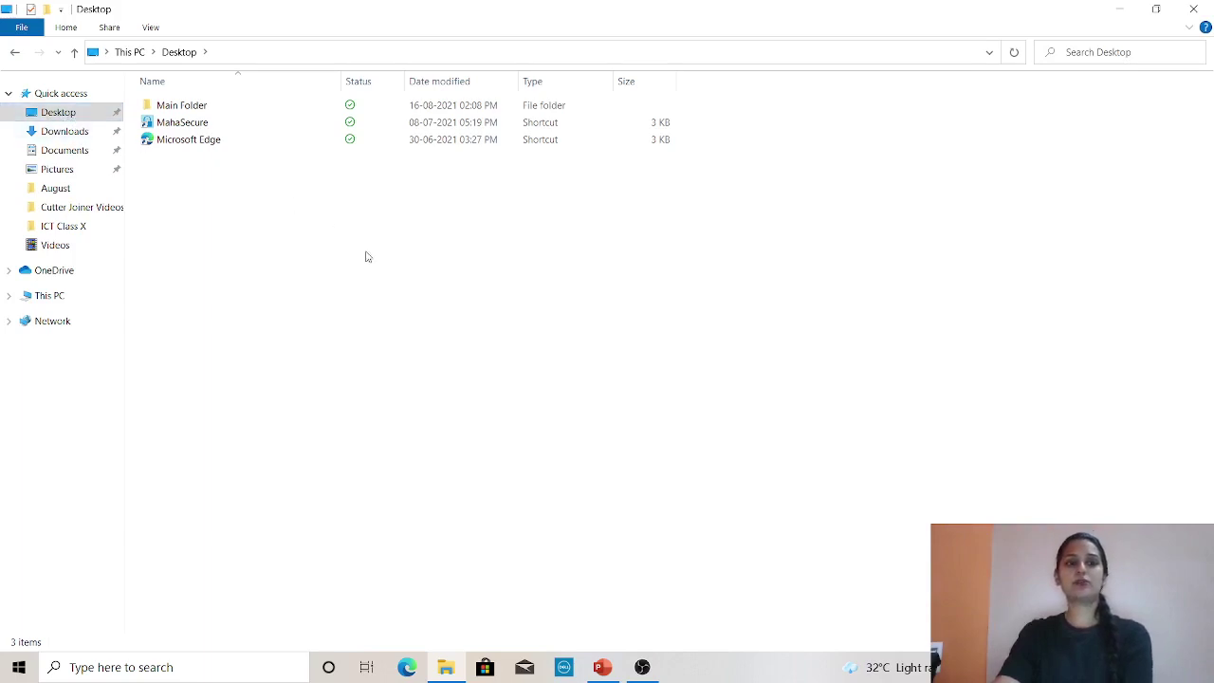
pyautogui.moveTo(885, 452); pyautogui.dragTo(275, 100)
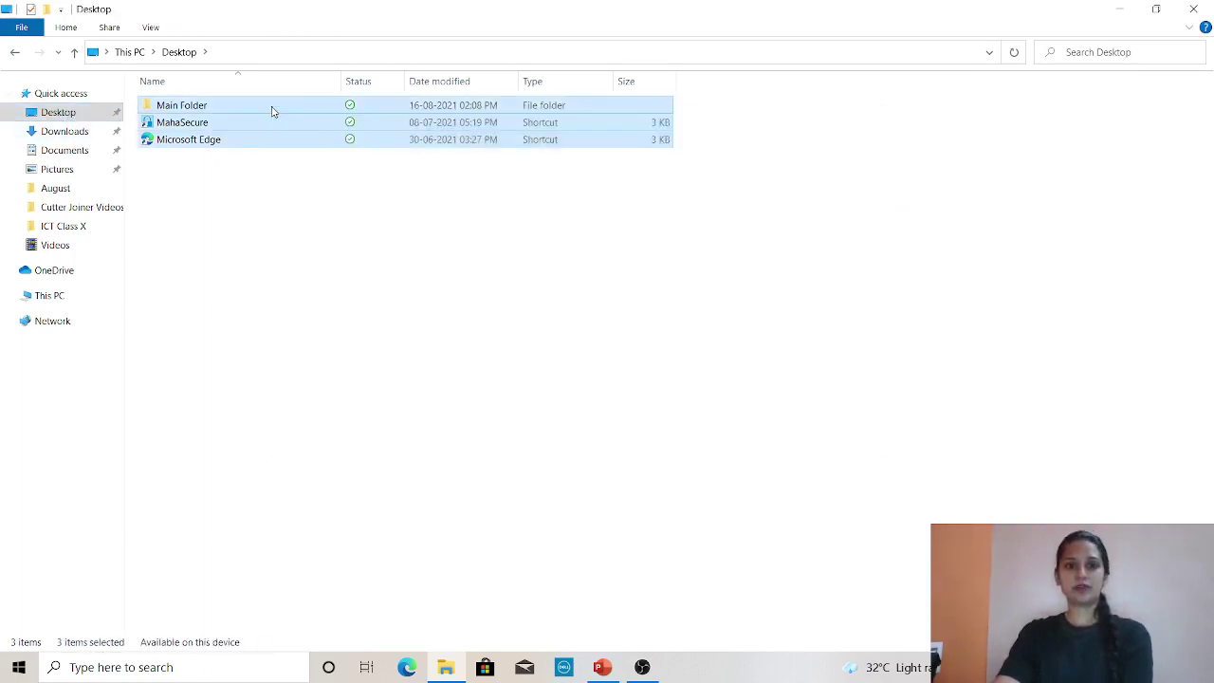
pyautogui.click(436, 245)
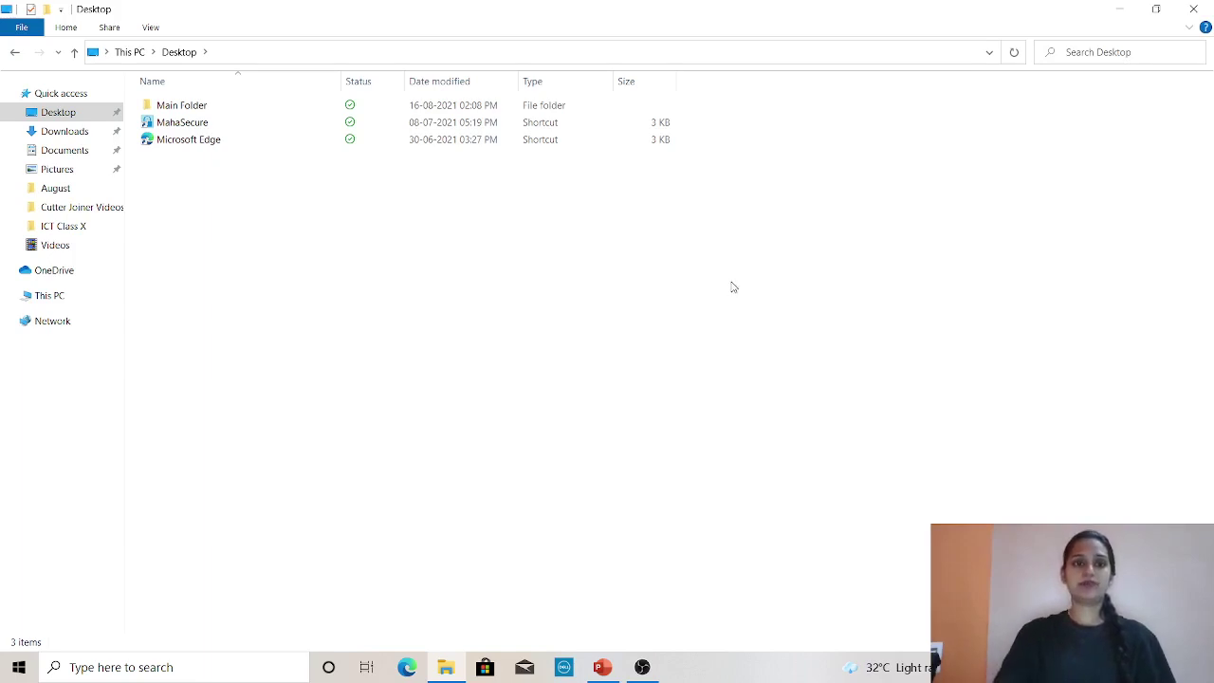
# Minimize the File Explorer, PowerPoint and OBS windows to show the Windows desktop
pyautogui.click(1116, 8)
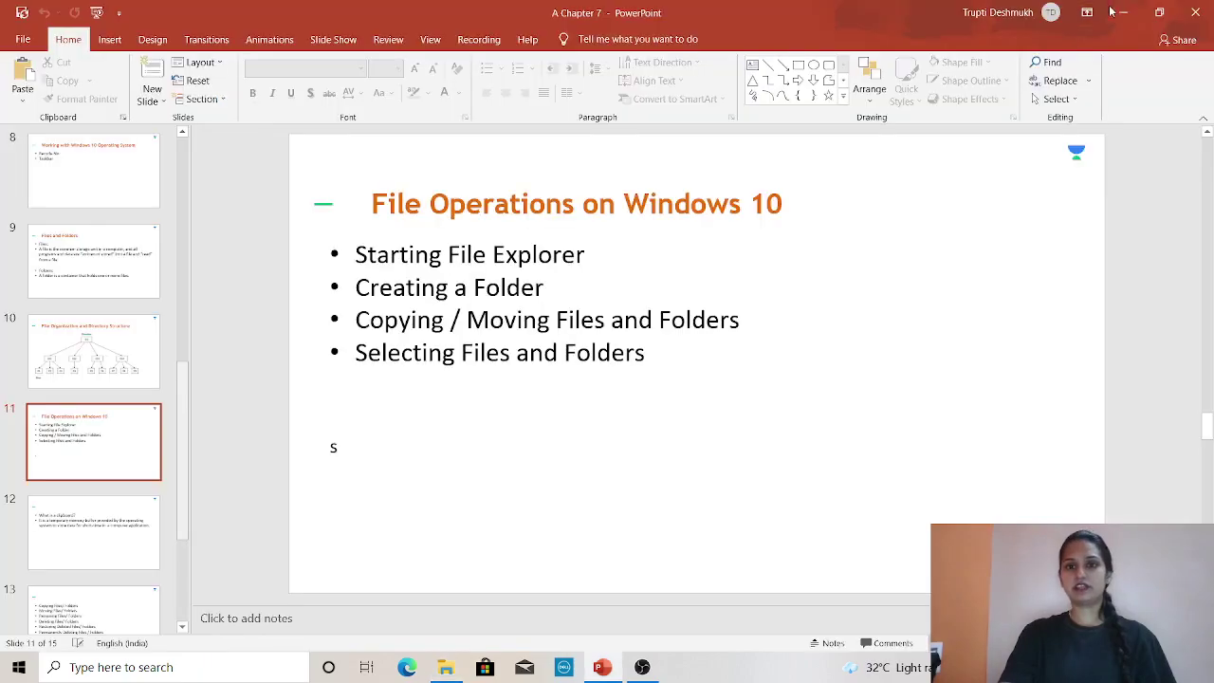
pyautogui.click(1122, 12)
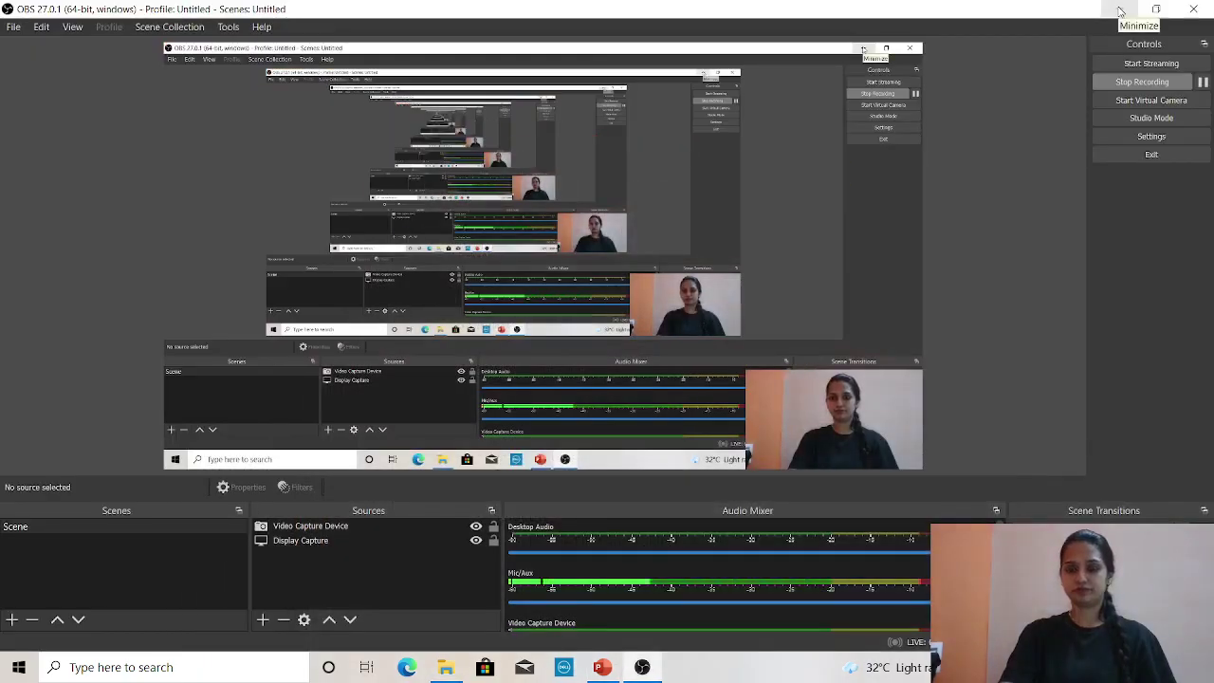
pyautogui.click(1119, 9)
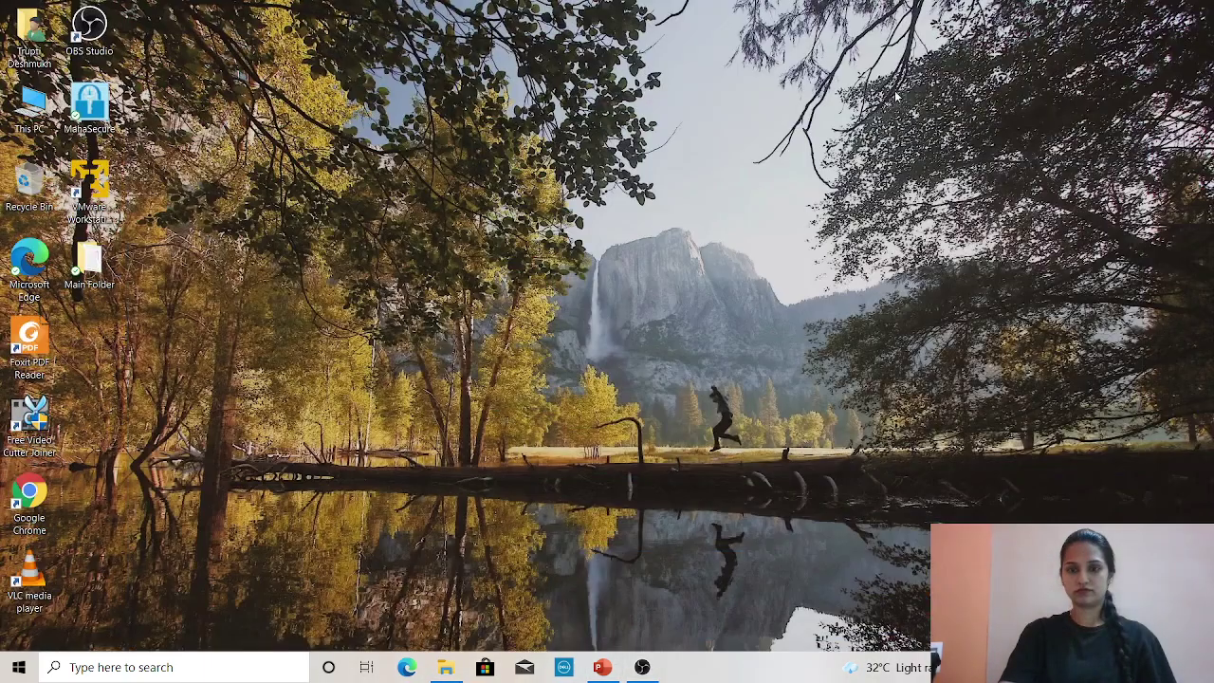
pyautogui.rightClick(167, 198)
pyautogui.click(448, 124)
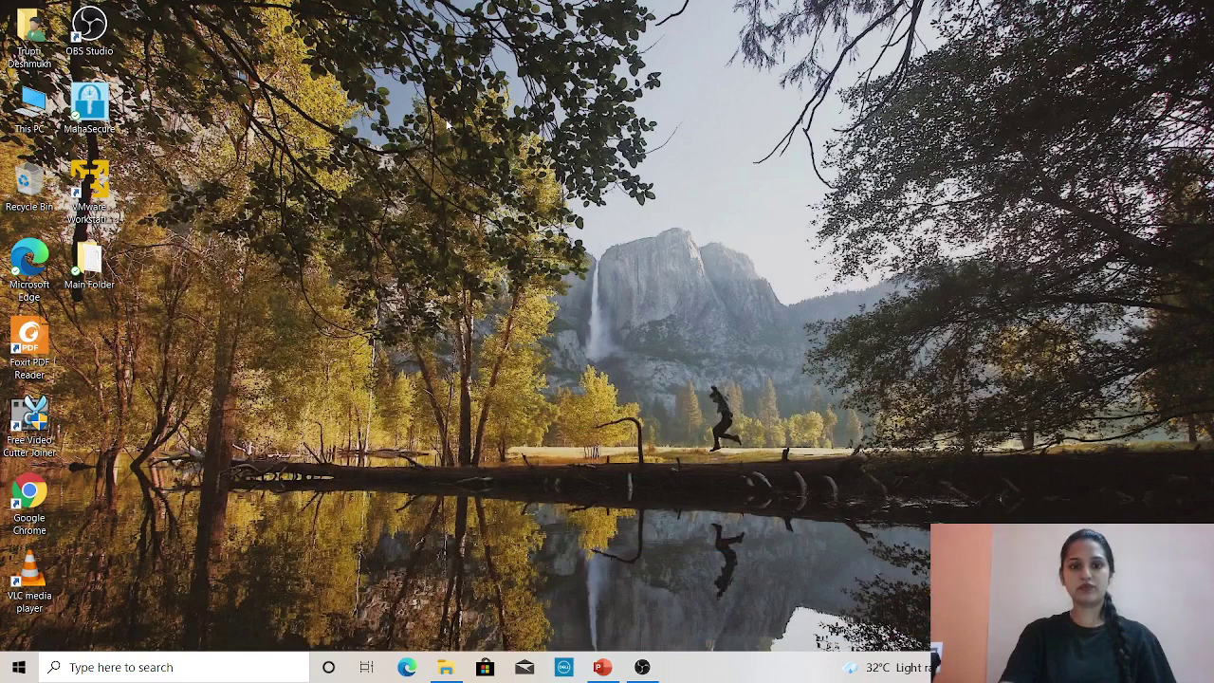
# Restore the File Explorer window and delete Main Folder from the Desktop folder
pyautogui.click(444, 666)
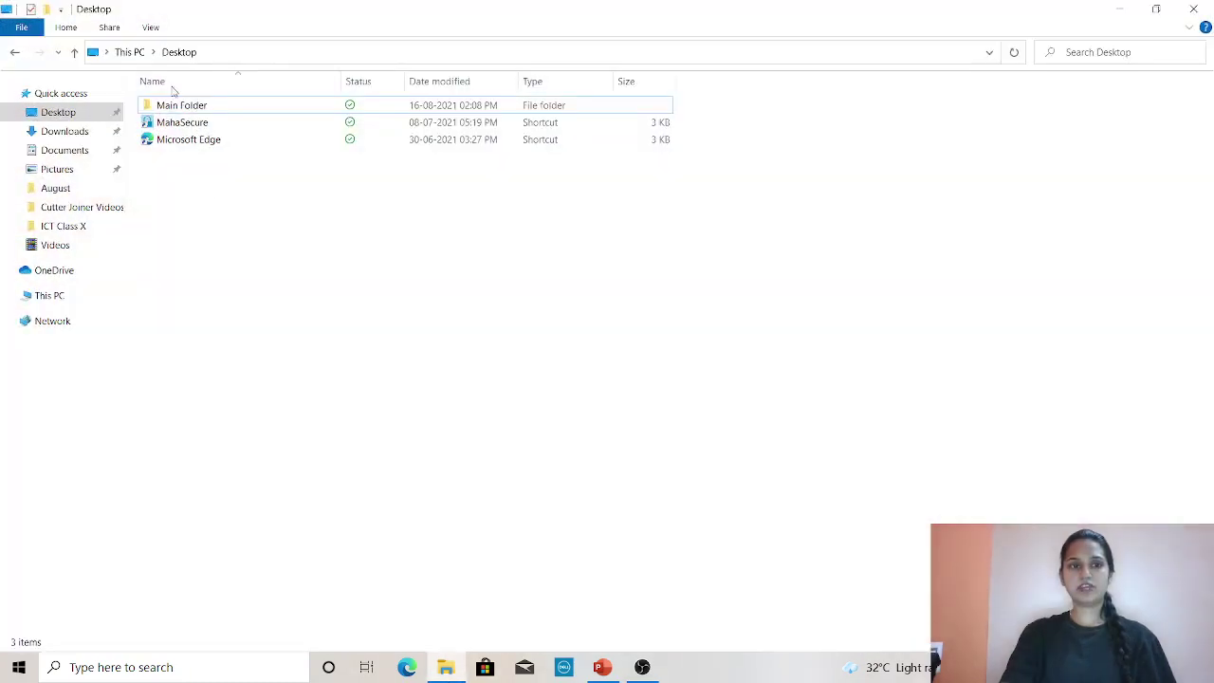
pyautogui.click(197, 107)
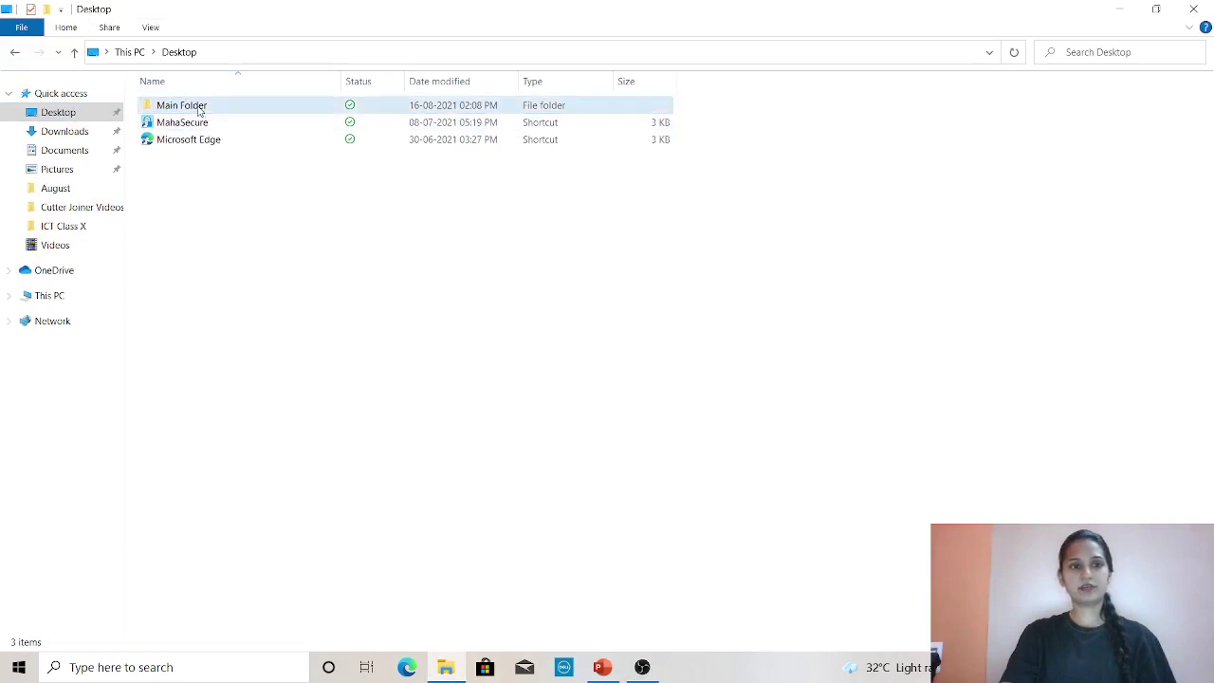
pyautogui.press('Delete')
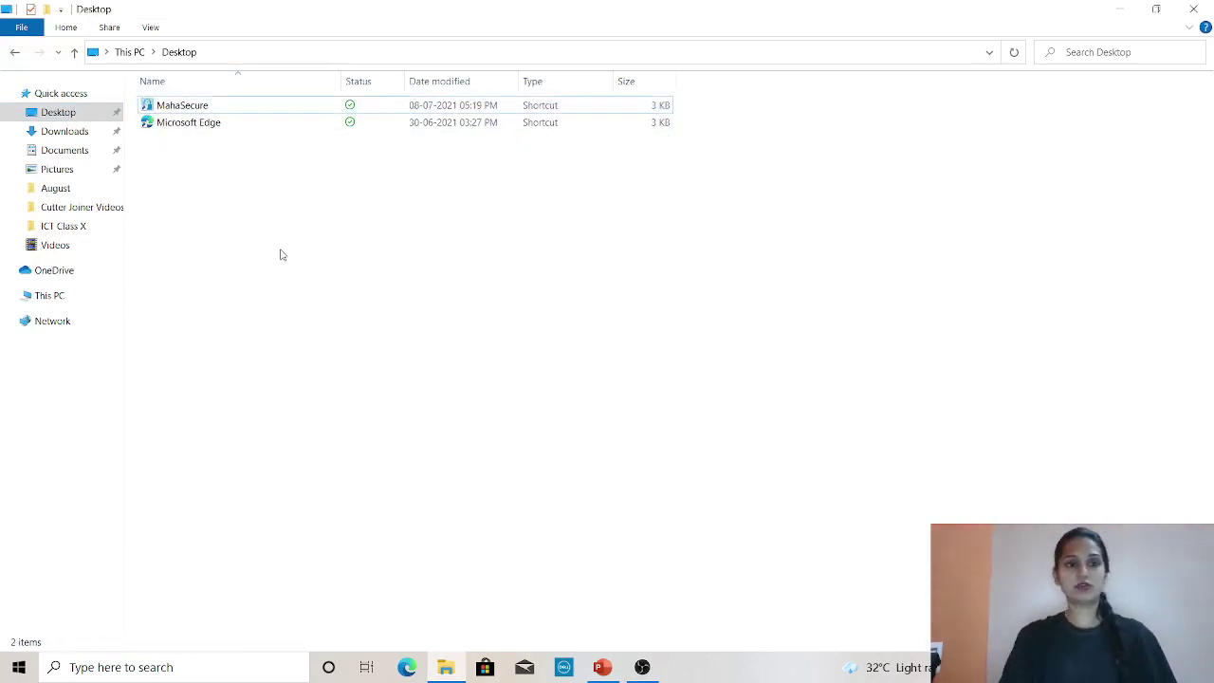
pyautogui.rightClick(279, 252)
pyautogui.click(201, 216)
pyautogui.click(61, 10)
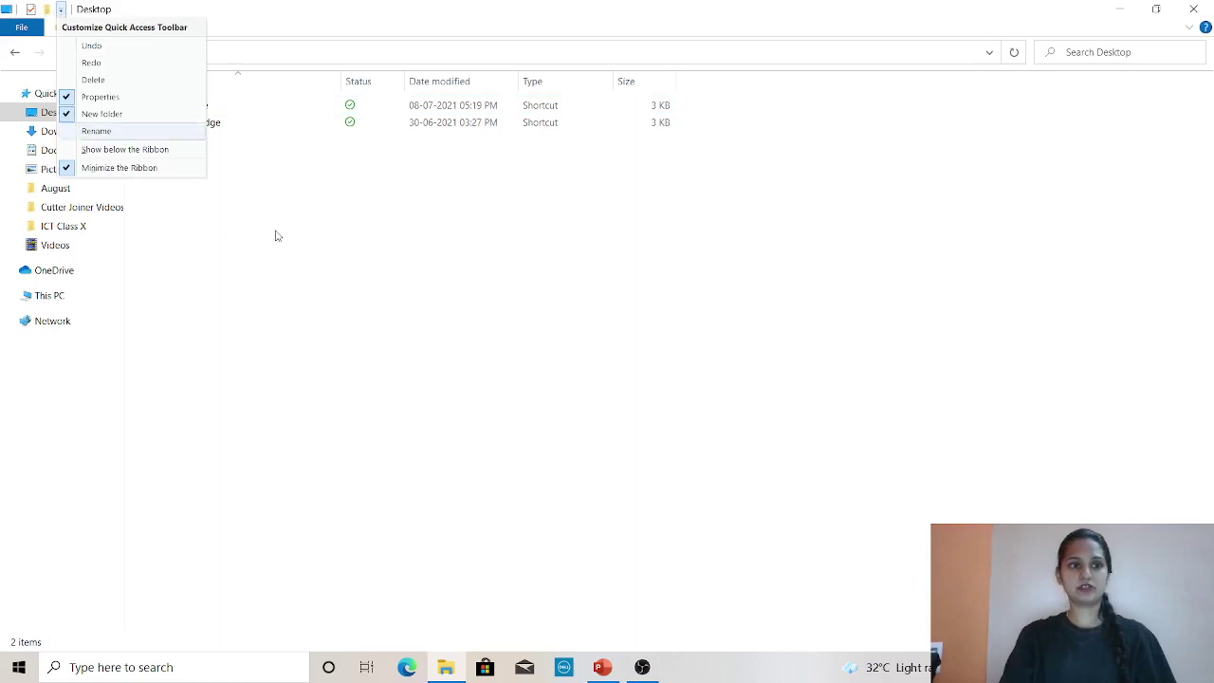
pyautogui.click(105, 70)
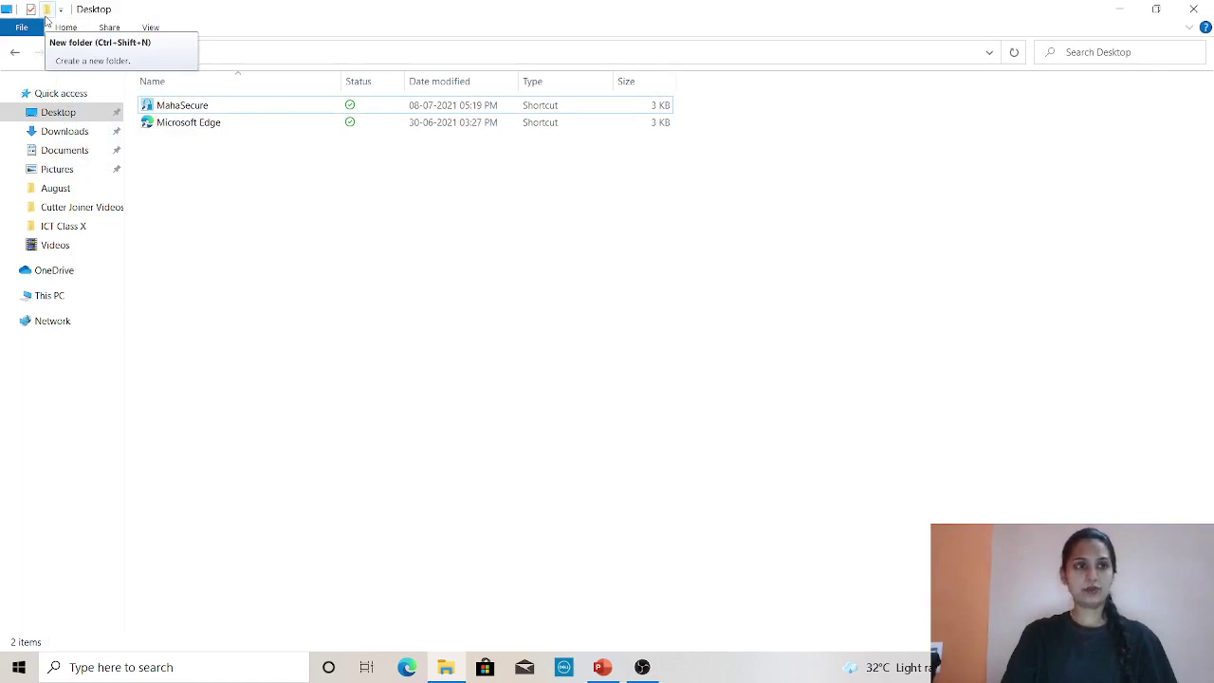
# Create a new folder in the Desktop folder, keeping its default name
pyautogui.click(65, 28)
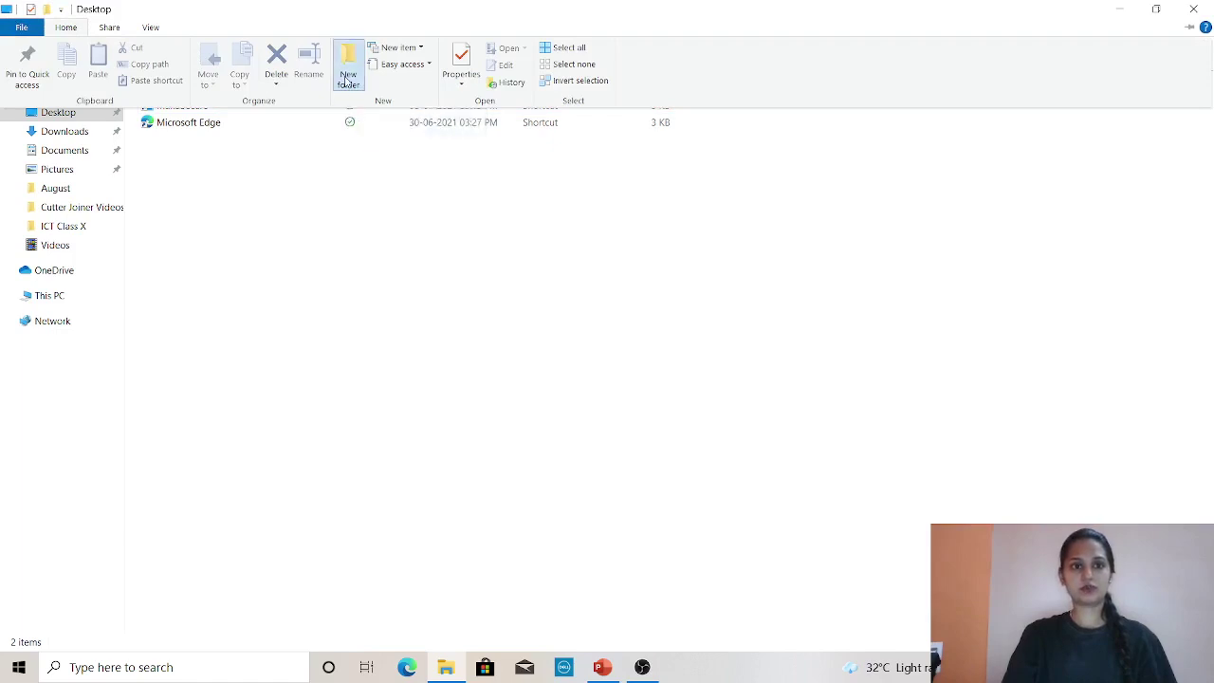
pyautogui.click(359, 84)
pyautogui.click(293, 274)
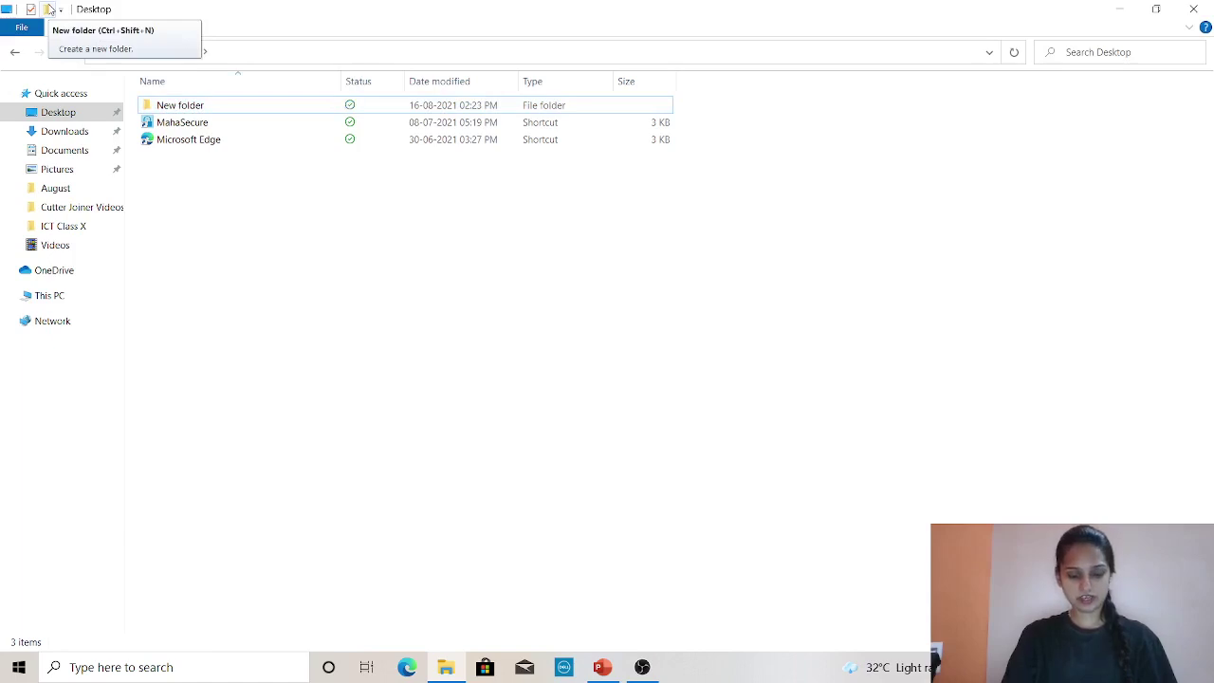
# Create two more new folders in the Desktop folder, keeping their default names
pyautogui.click(49, 9)
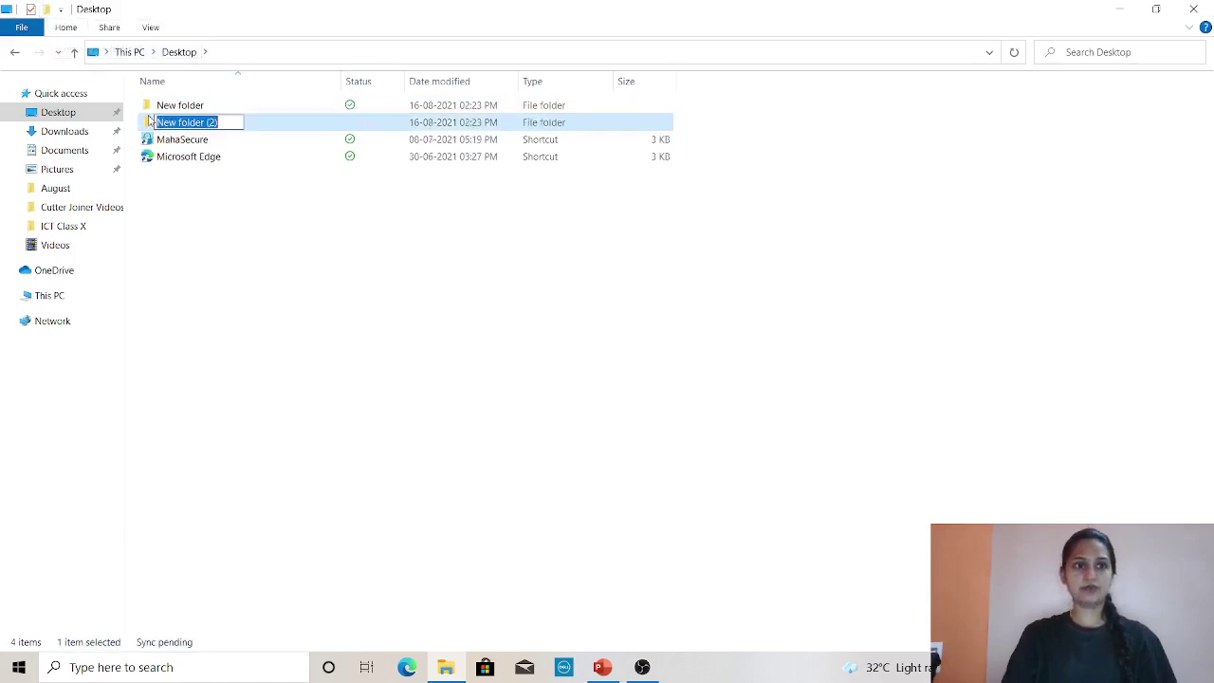
pyautogui.click(363, 278)
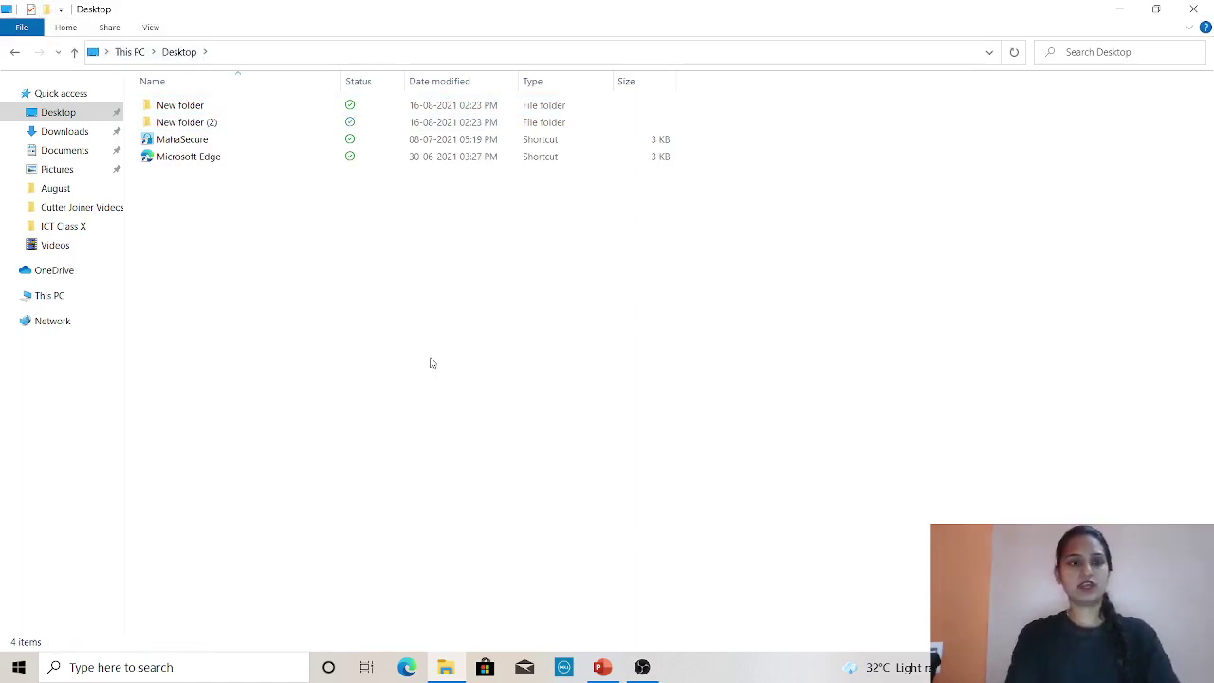
pyautogui.hotkey('ctrl', 'shift', 'n')
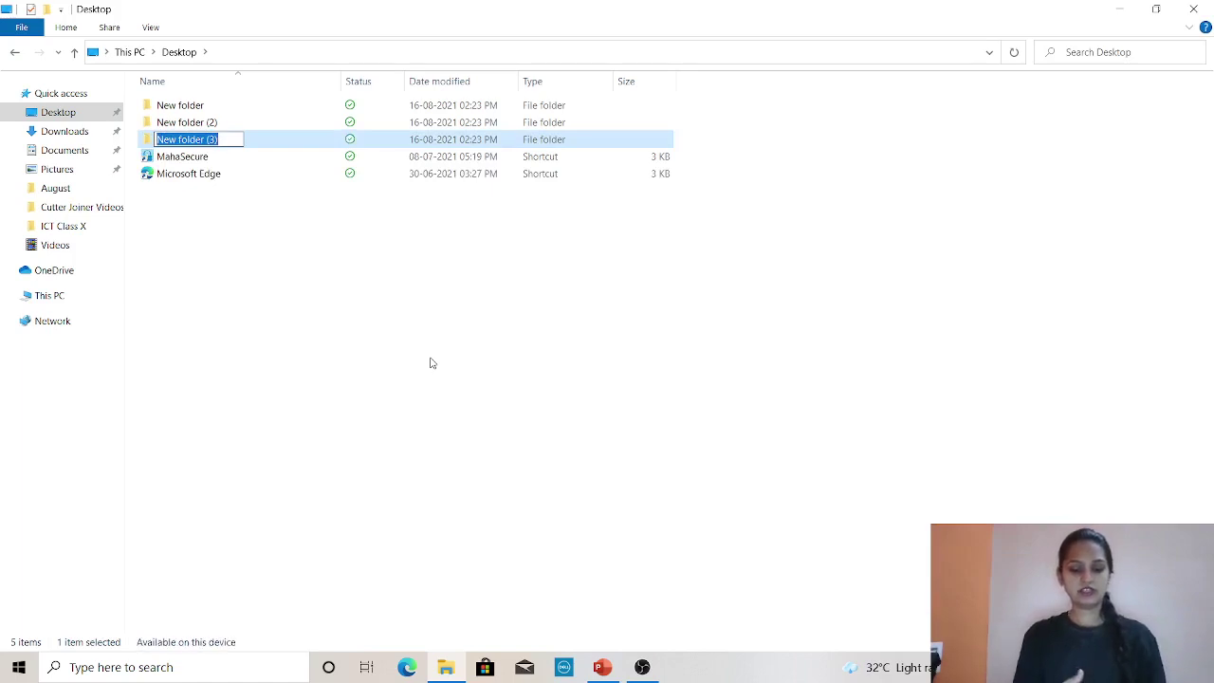
pyautogui.click(400, 314)
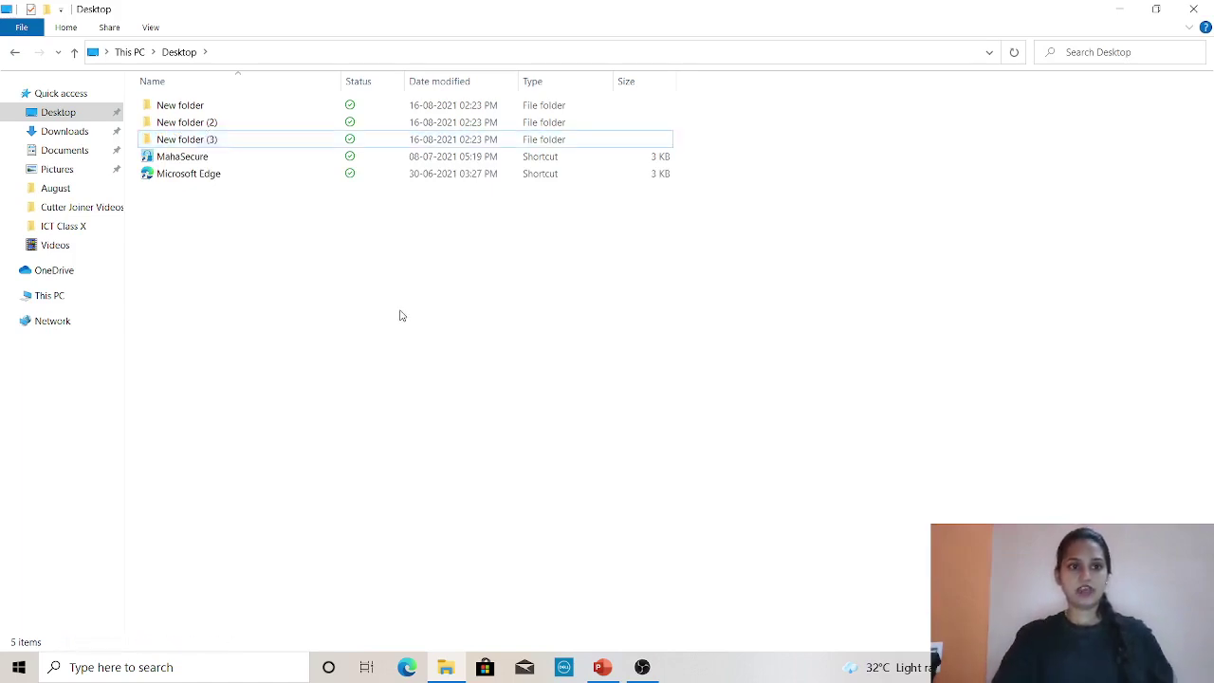
# Move New folder (2) and New folder (3) from the Desktop into New folder, and open New folder
pyautogui.click(180, 126)
pyautogui.moveTo(180, 127); pyautogui.dragTo(183, 107)
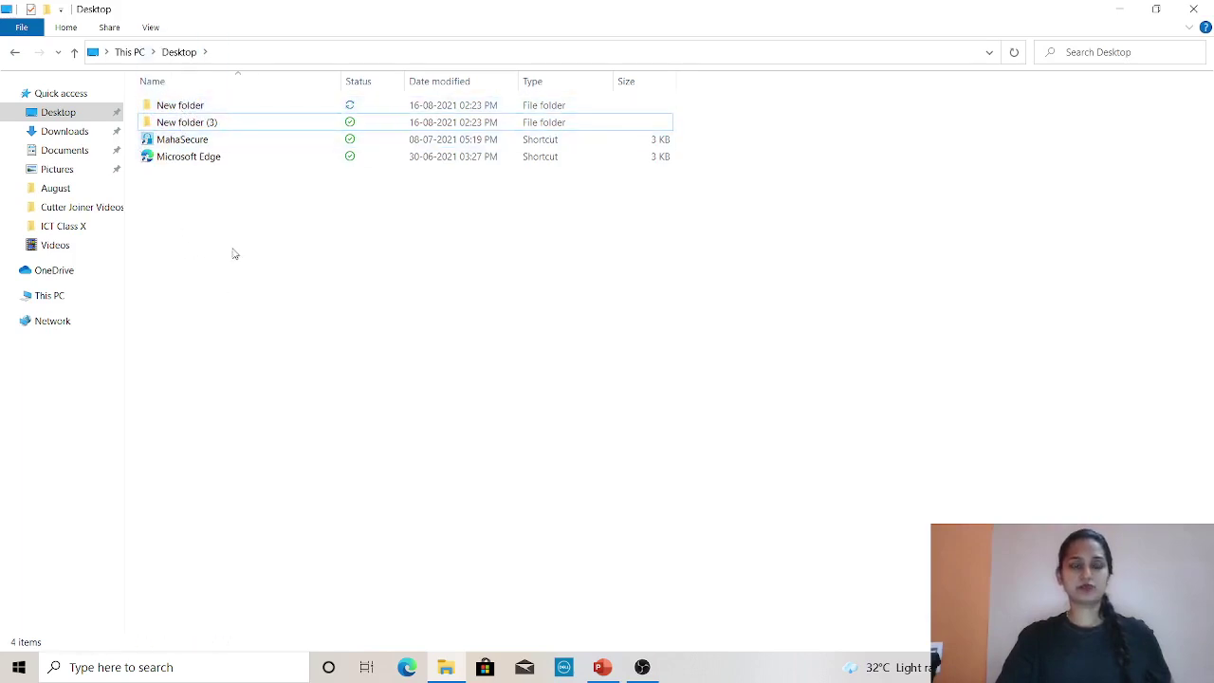
pyautogui.moveTo(201, 130); pyautogui.dragTo(199, 110)
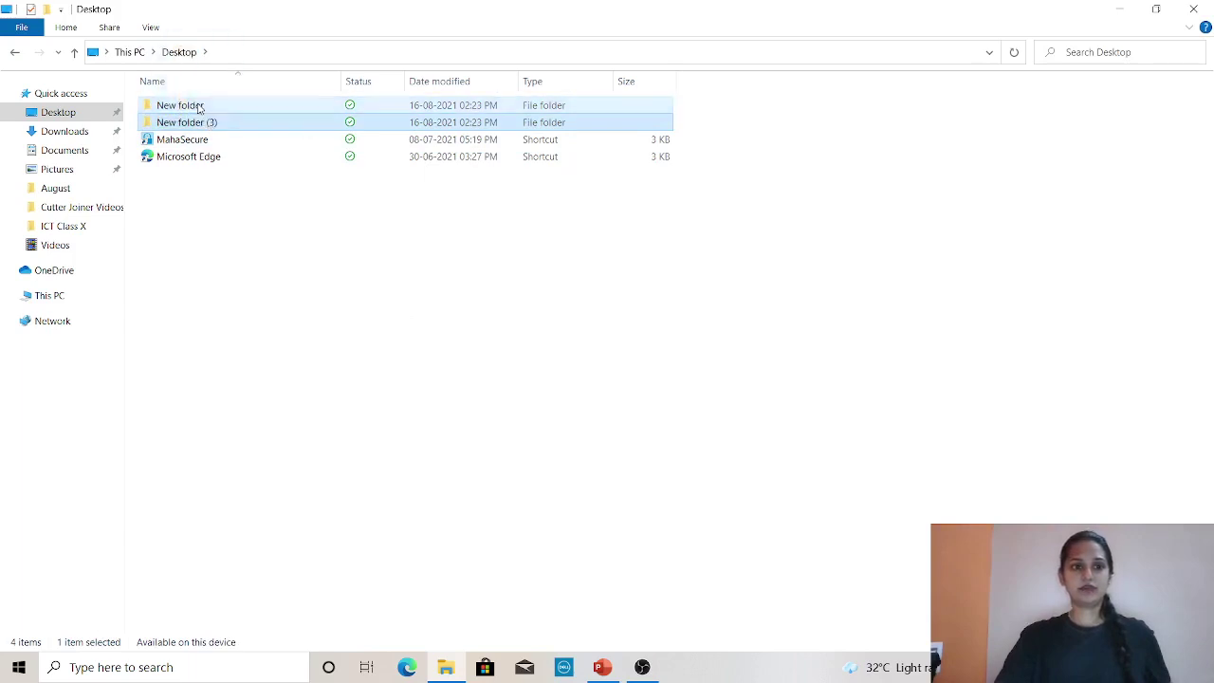
pyautogui.doubleClick(209, 110)
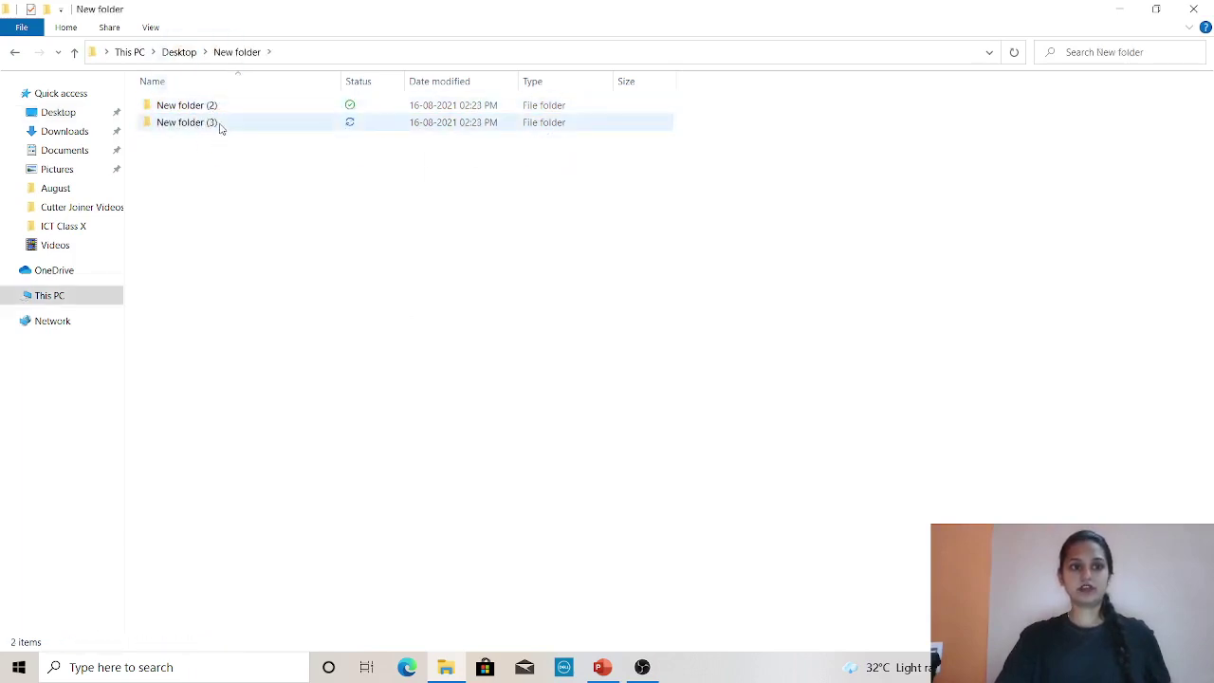
# Move New folder (3) into New folder (2), and open New folder (2)
pyautogui.click(219, 128)
pyautogui.moveTo(220, 128); pyautogui.dragTo(226, 108)
pyautogui.doubleClick(233, 111)
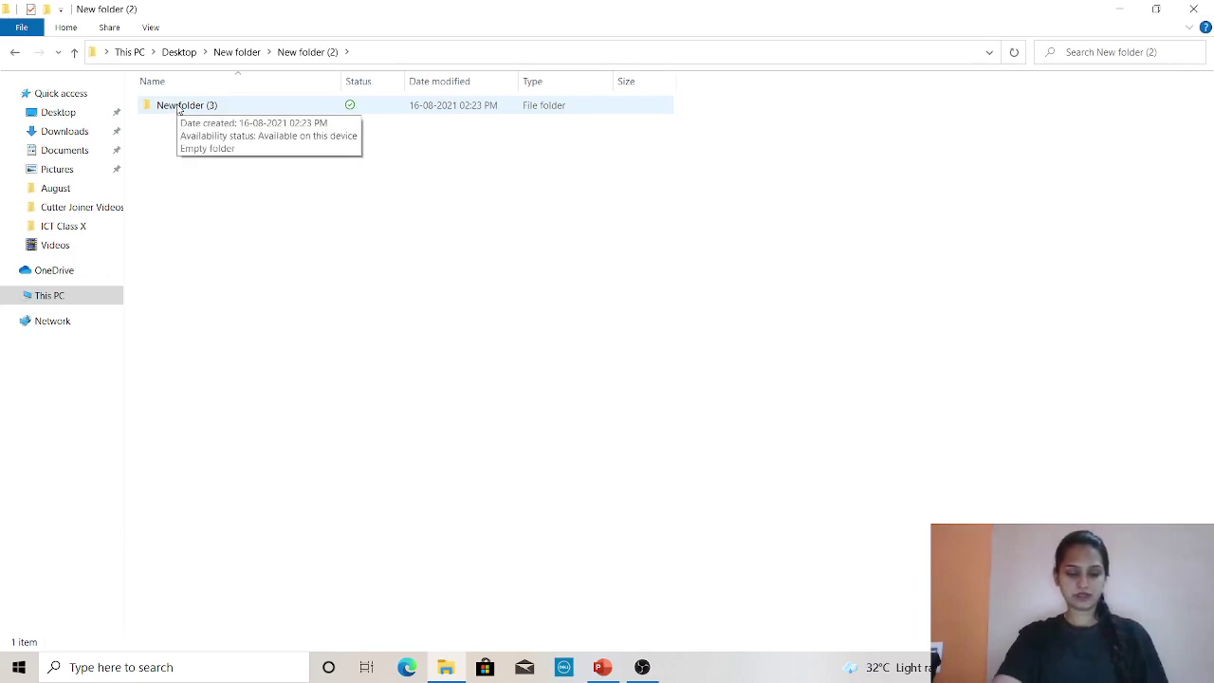
# Copy New folder (3) from inside New folder (2) and paste it into the parent New folder
pyautogui.rightClick(178, 109)
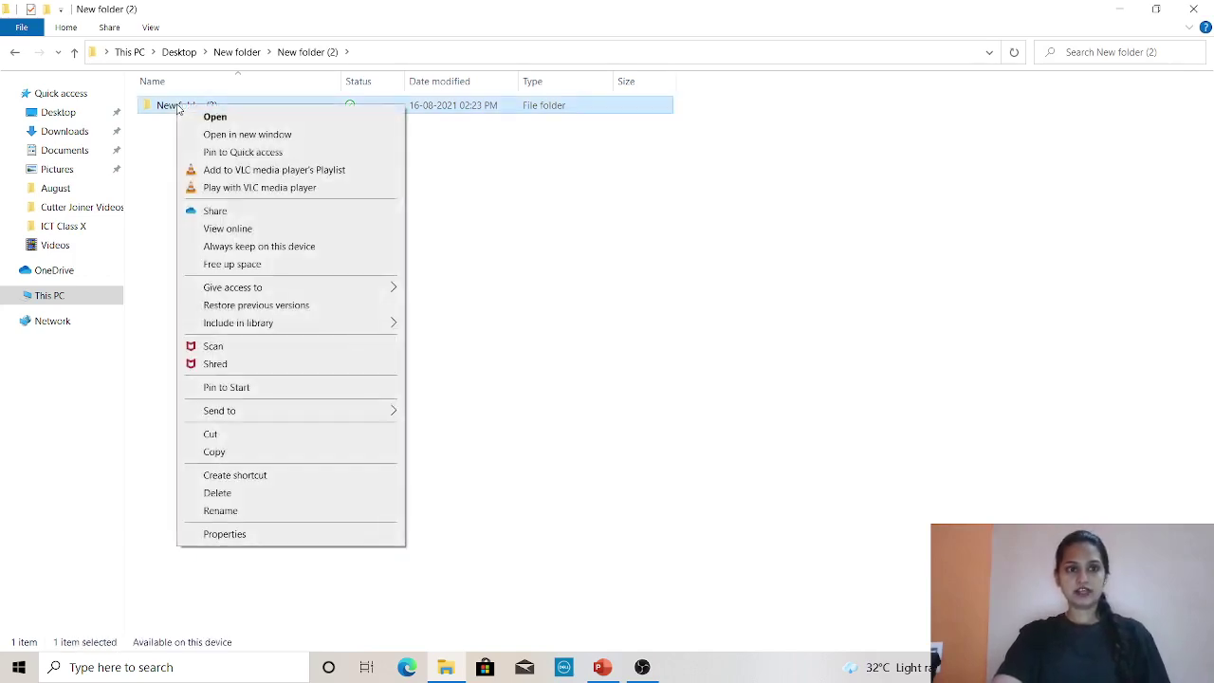
pyautogui.click(238, 454)
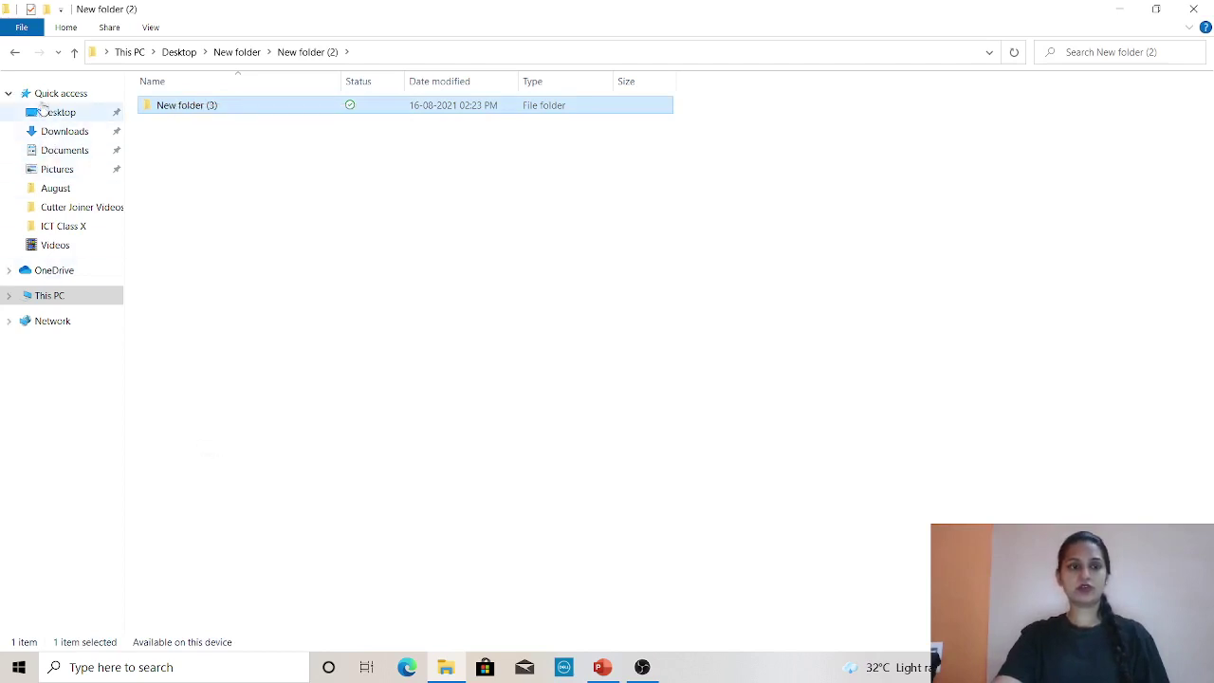
pyautogui.click(14, 52)
pyautogui.rightClick(263, 198)
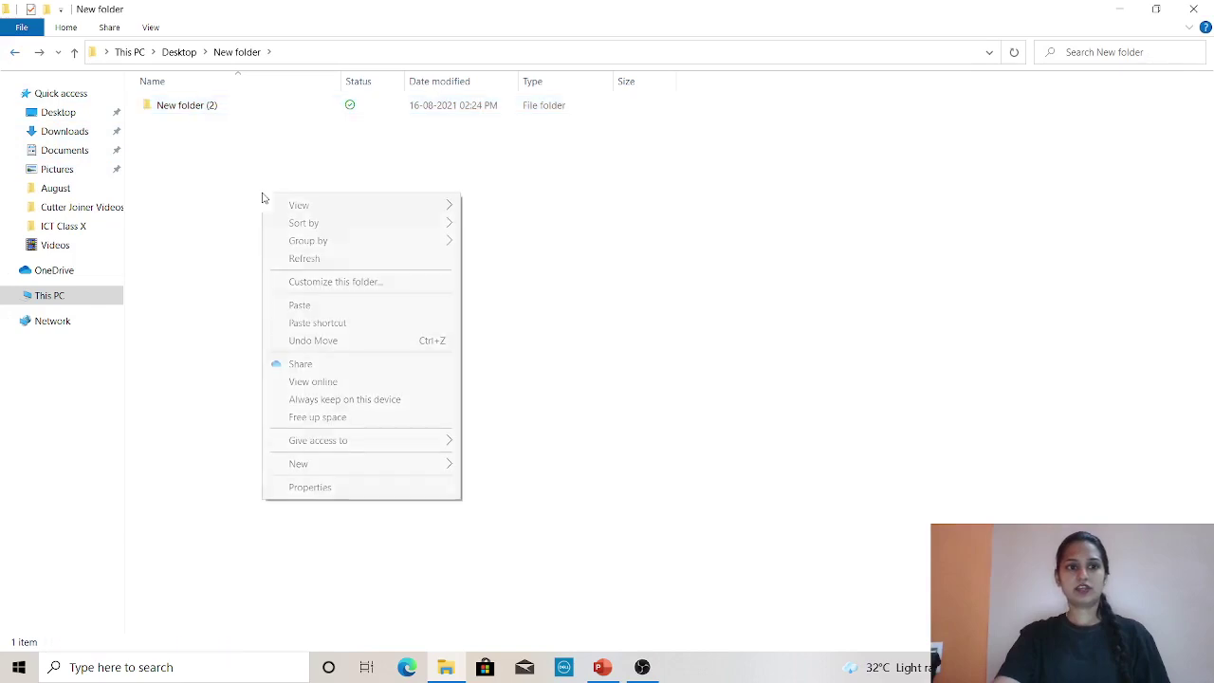
pyautogui.click(300, 306)
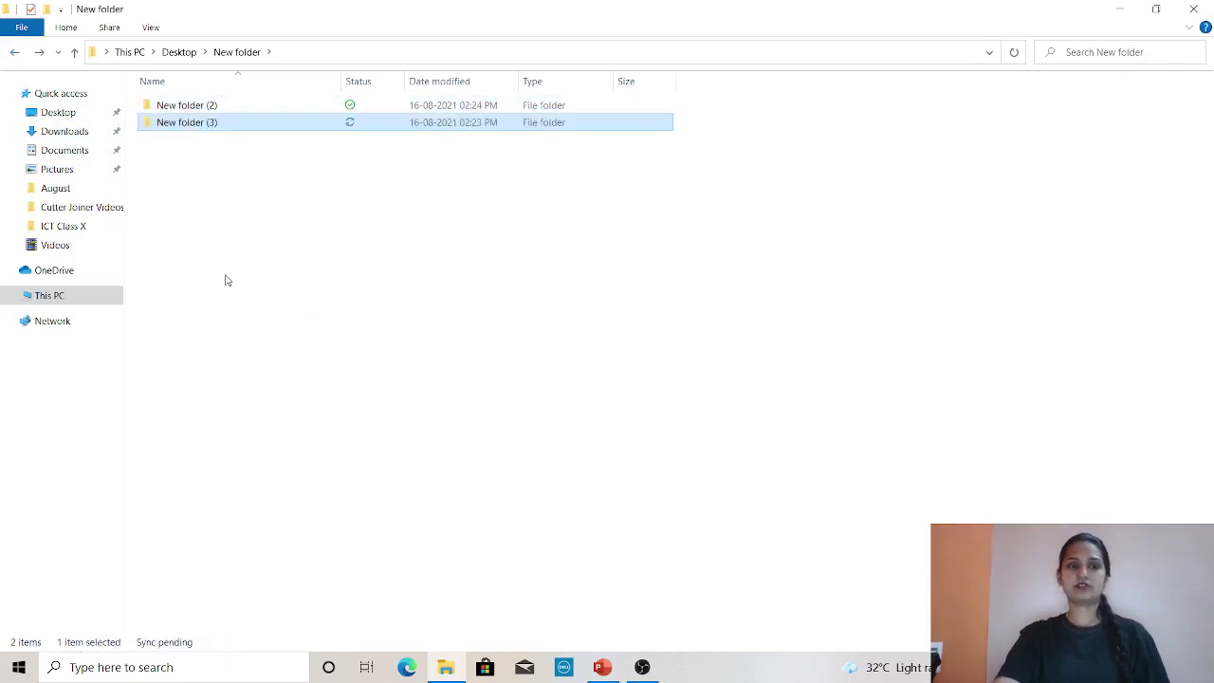
pyautogui.click(209, 201)
# Cut New folder (3) from inside New folder (2) and paste it into the parent New folder
pyautogui.doubleClick(212, 106)
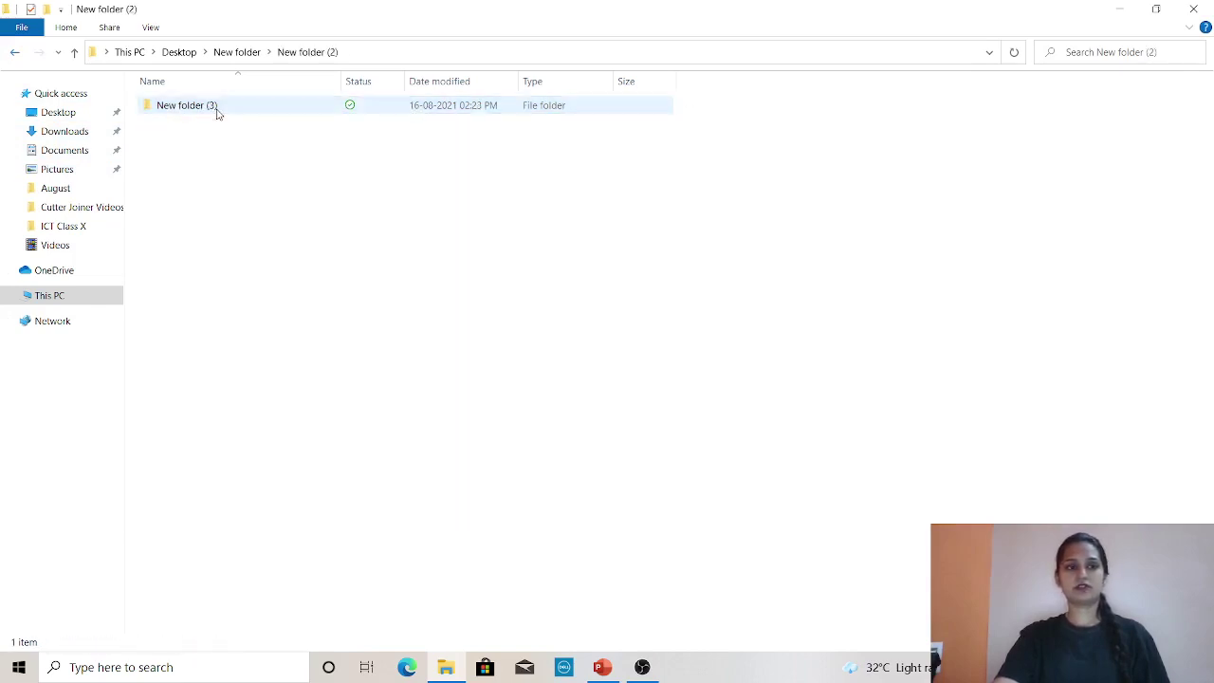
pyautogui.click(212, 106)
pyautogui.rightClick(213, 106)
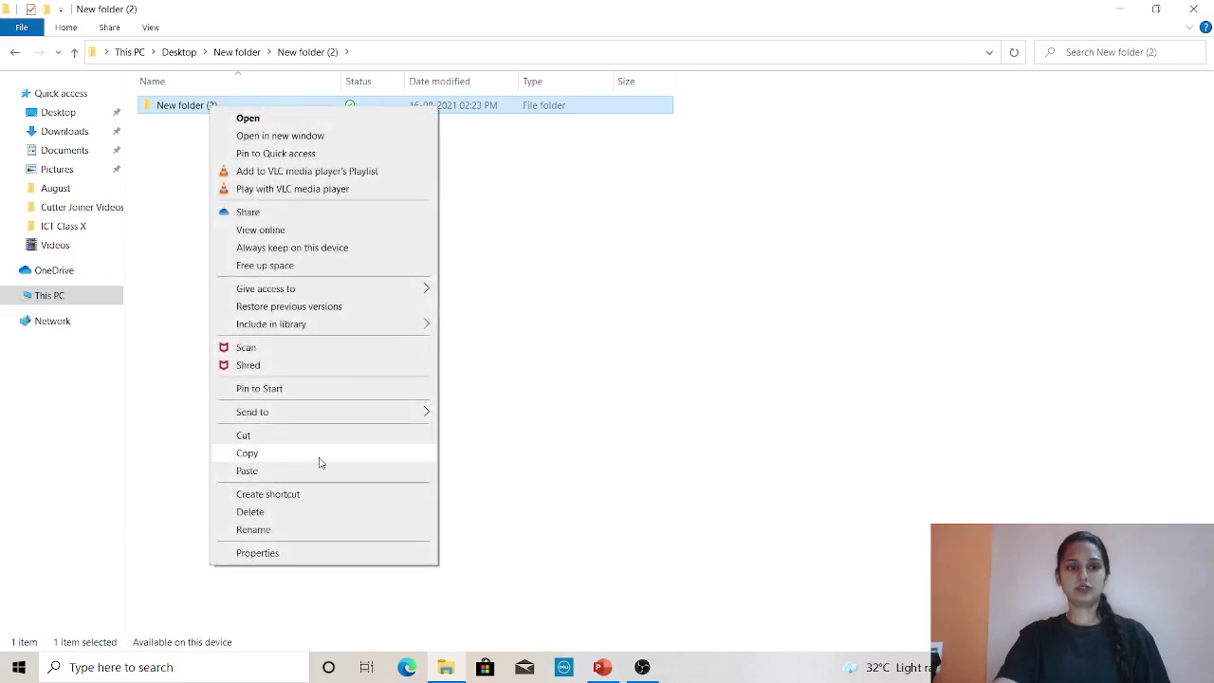
pyautogui.click(282, 453)
pyautogui.click(14, 52)
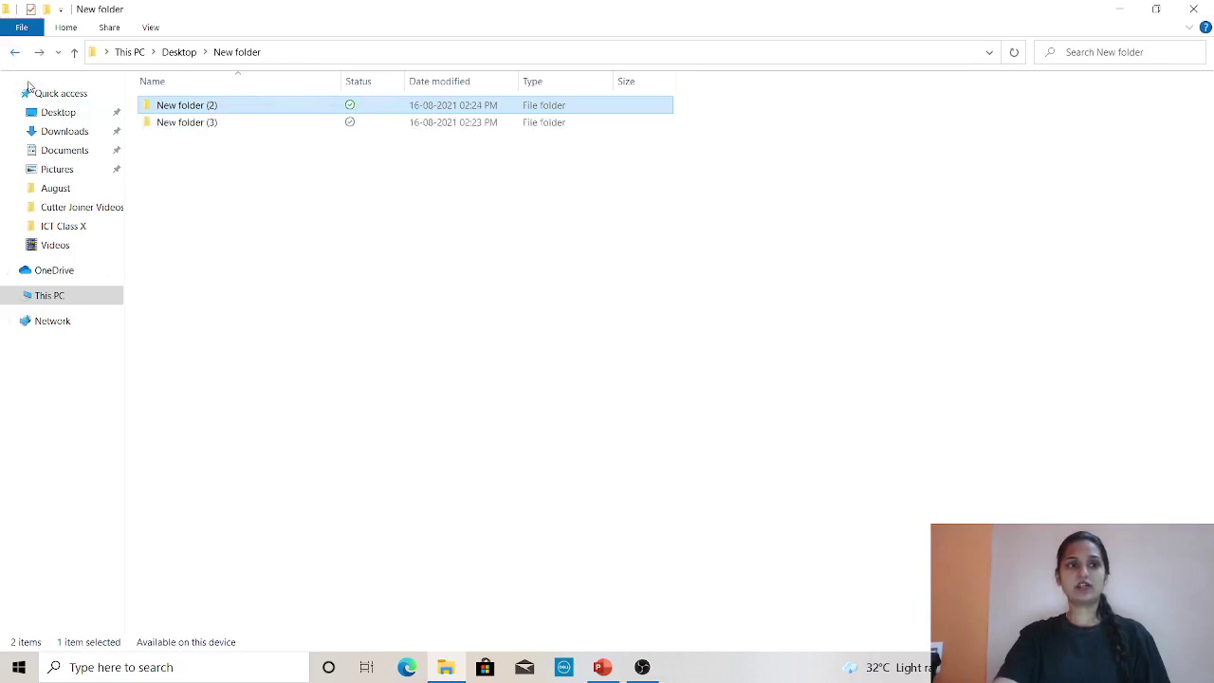
pyautogui.rightClick(215, 195)
pyautogui.click(275, 306)
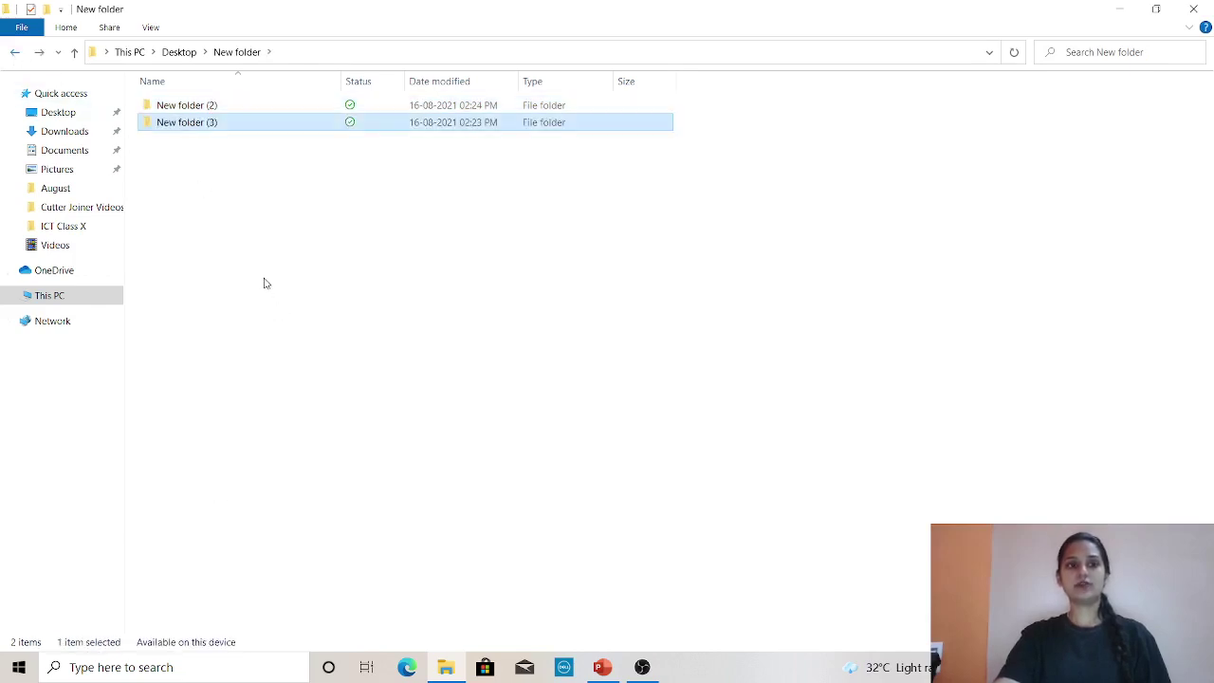
pyautogui.click(227, 158)
# Examine the contents of New folder (2) and New folder (3), returning to the parent New folder each time
pyautogui.doubleClick(219, 108)
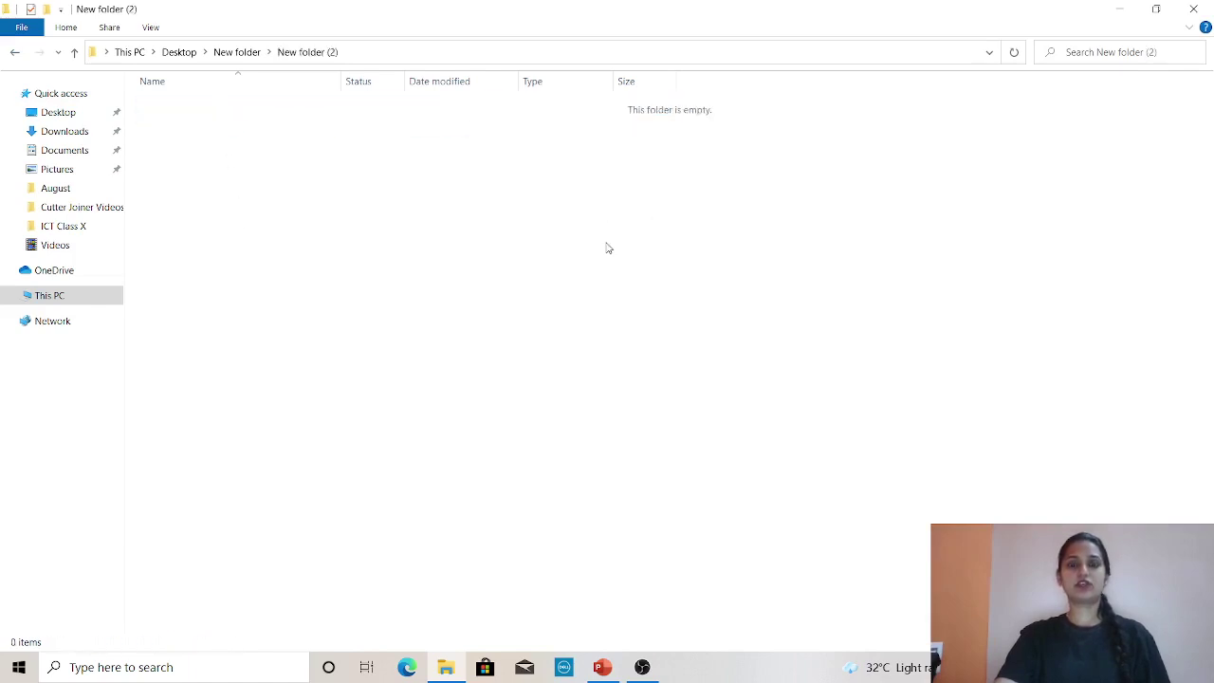
pyautogui.moveTo(856, 375); pyautogui.dragTo(238, 95)
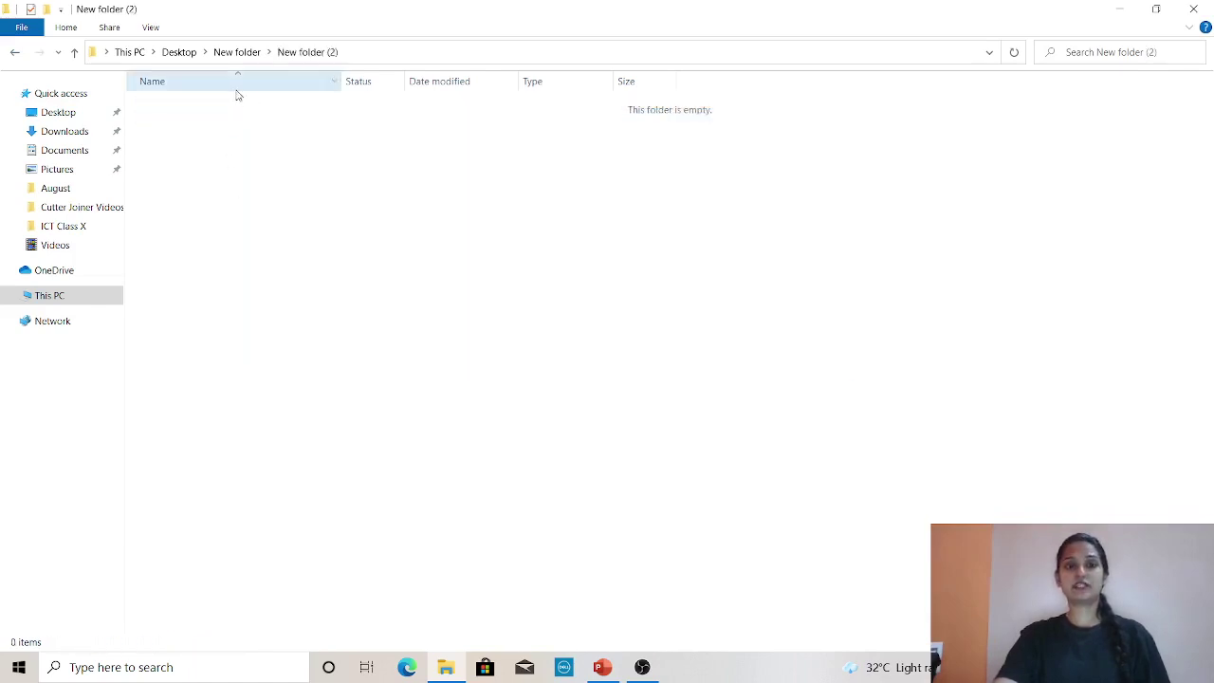
pyautogui.click(15, 52)
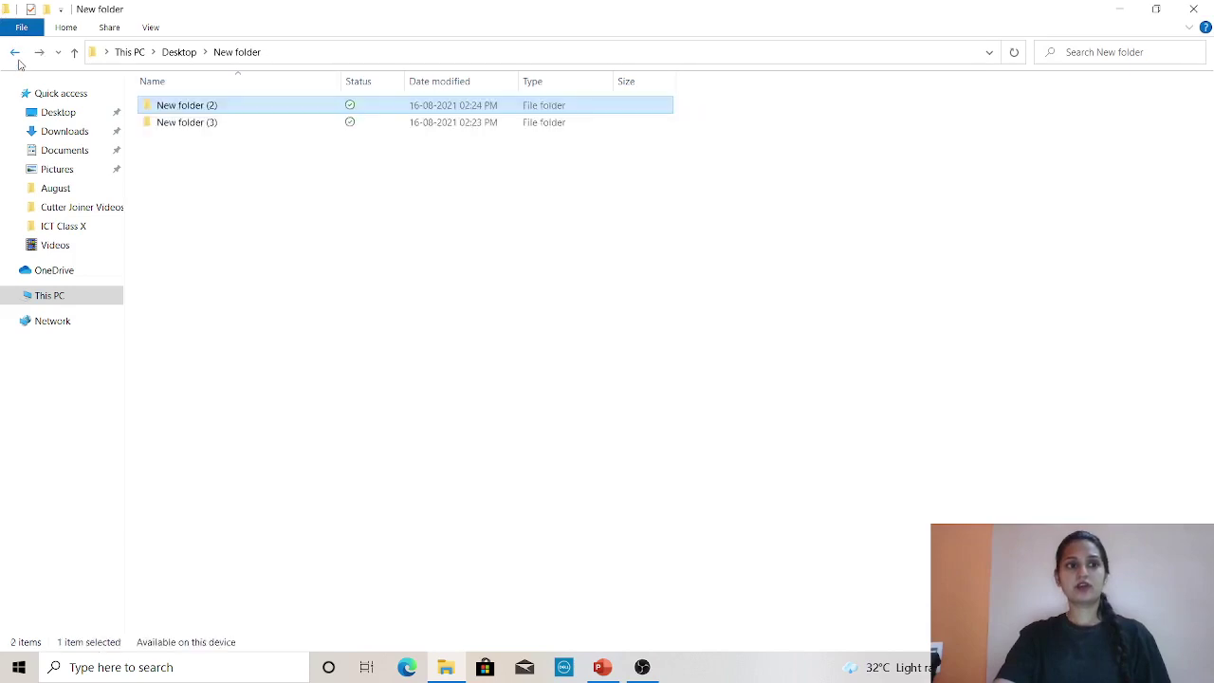
pyautogui.click(190, 123)
pyautogui.doubleClick(190, 124)
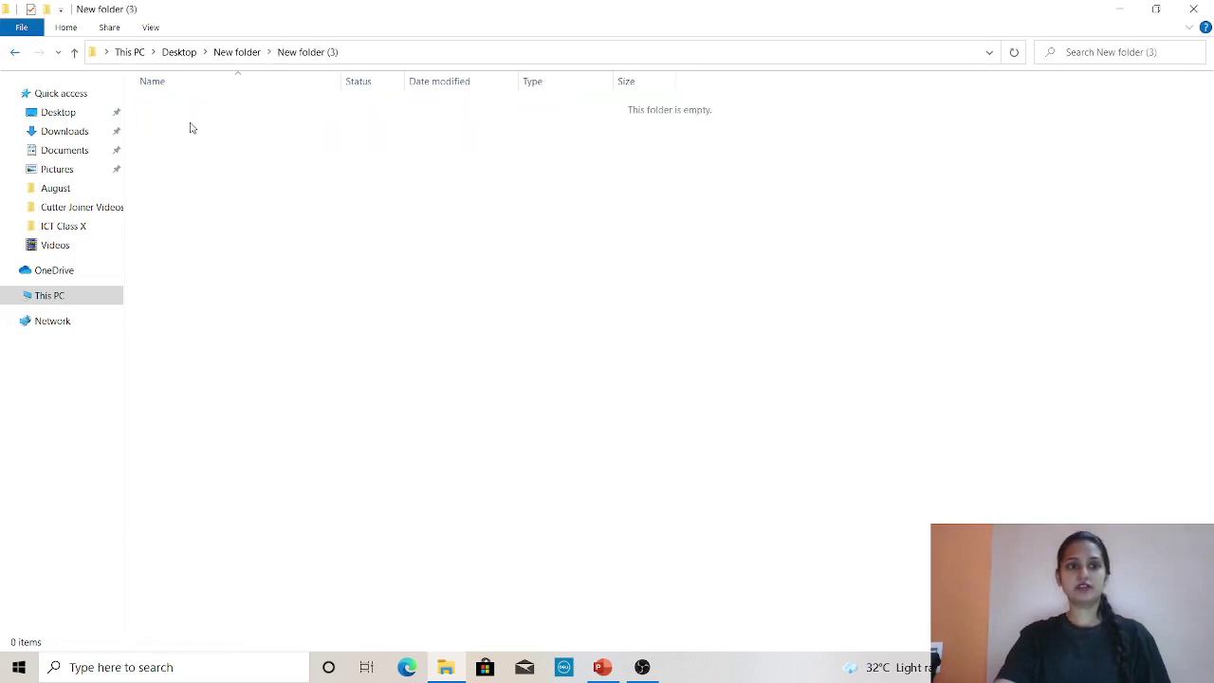
pyautogui.click(15, 53)
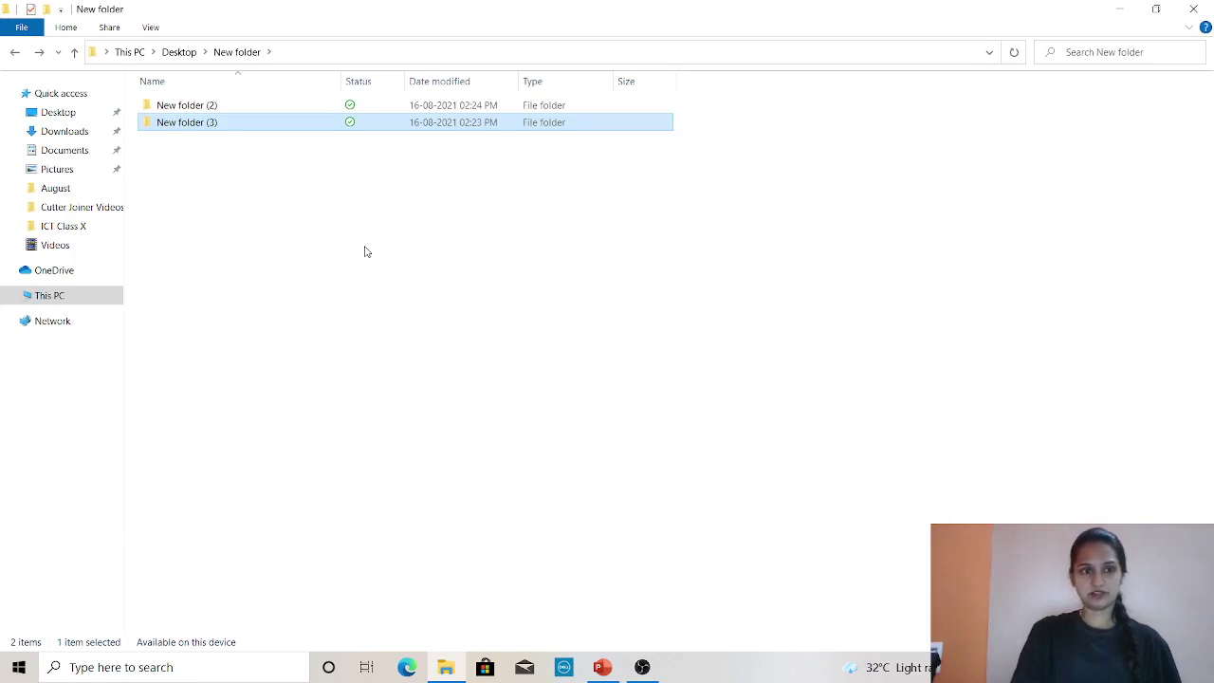
# Move New folder (3) into New folder (2), and paste a copy of New folder (2) beside the original
pyautogui.click(349, 252)
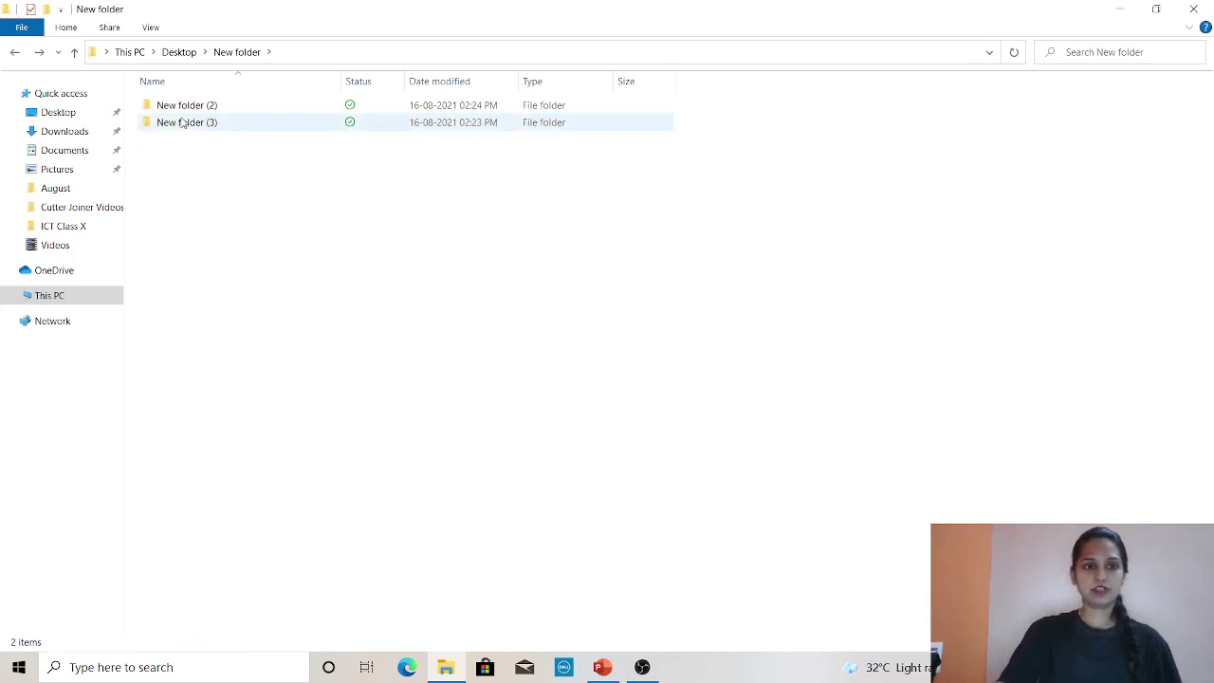
pyautogui.moveTo(183, 122); pyautogui.dragTo(197, 107)
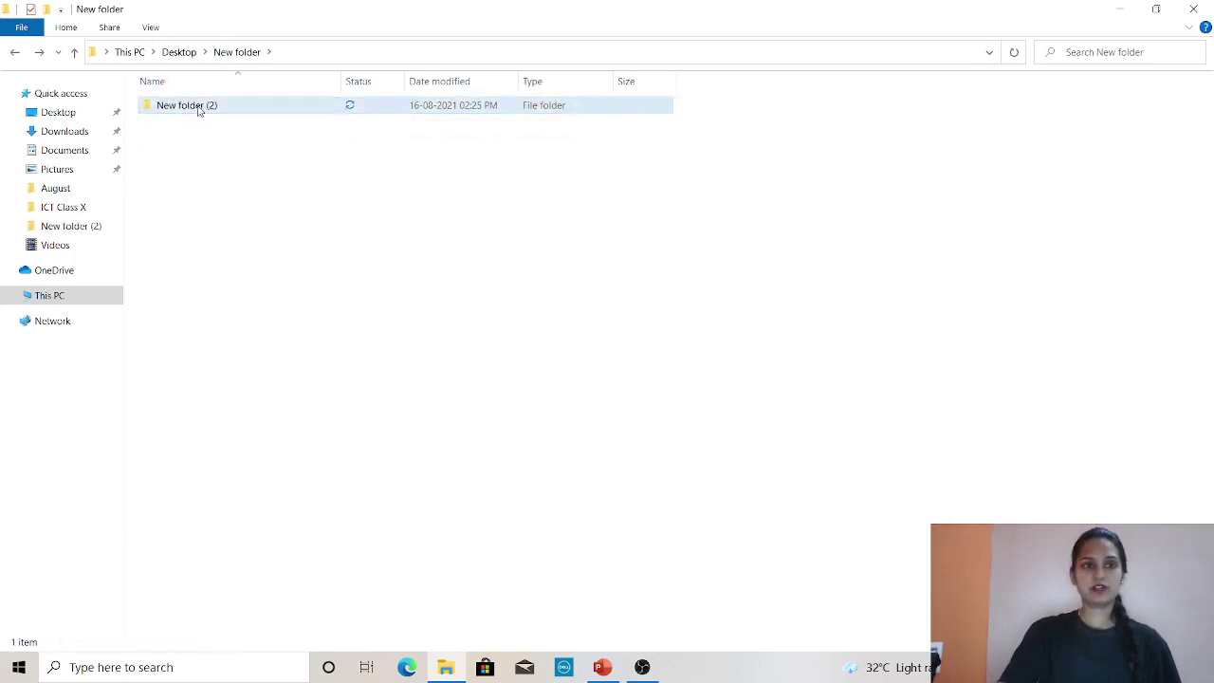
pyautogui.rightClick(198, 109)
pyautogui.click(287, 453)
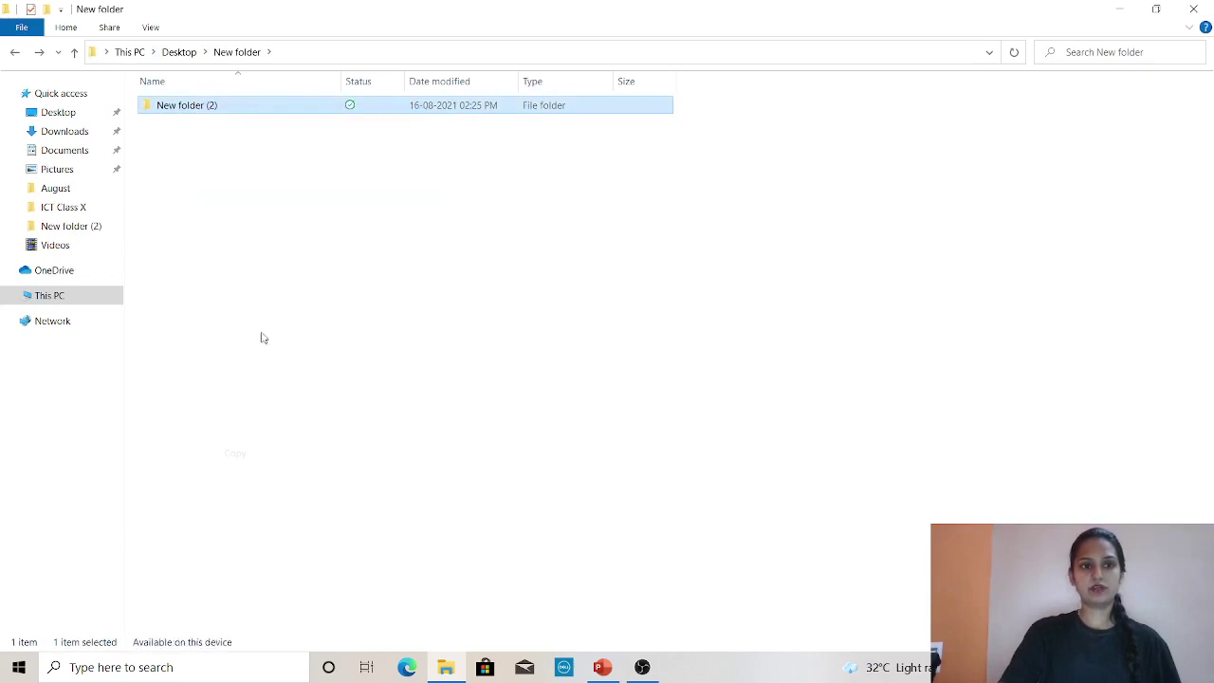
pyautogui.rightClick(253, 308)
pyautogui.click(302, 421)
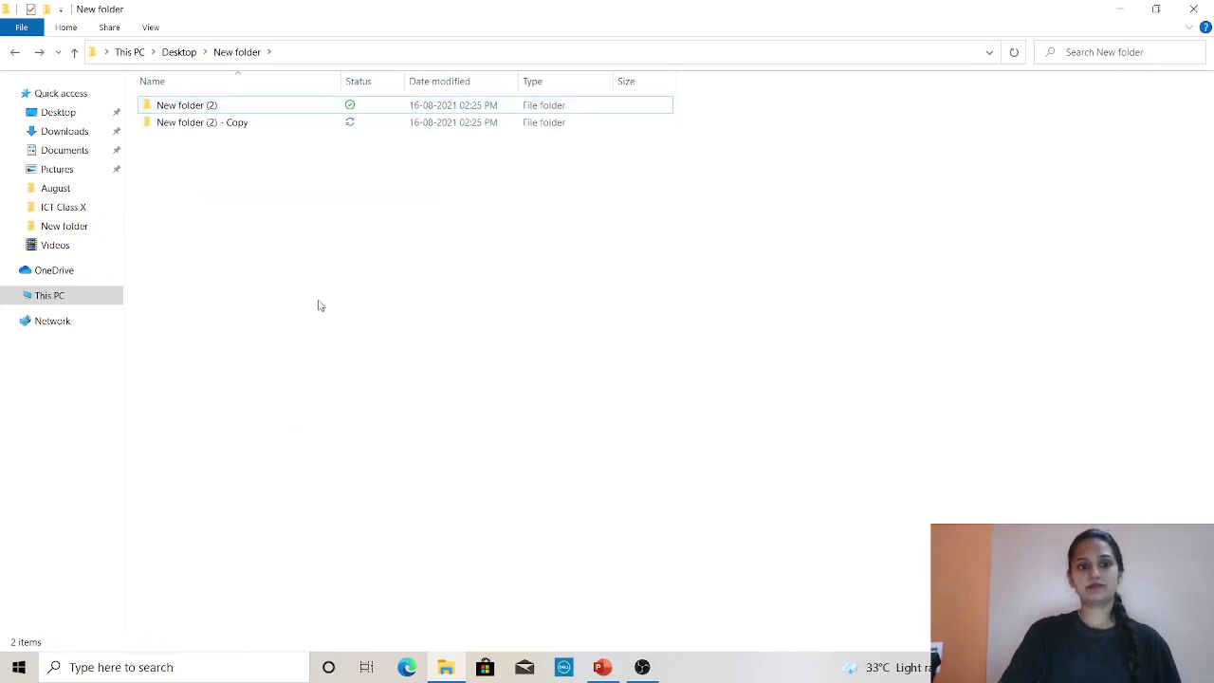
# Compare the contents of New folder (2) and New folder (2) - Copy, returning to the parent New folder
pyautogui.doubleClick(195, 107)
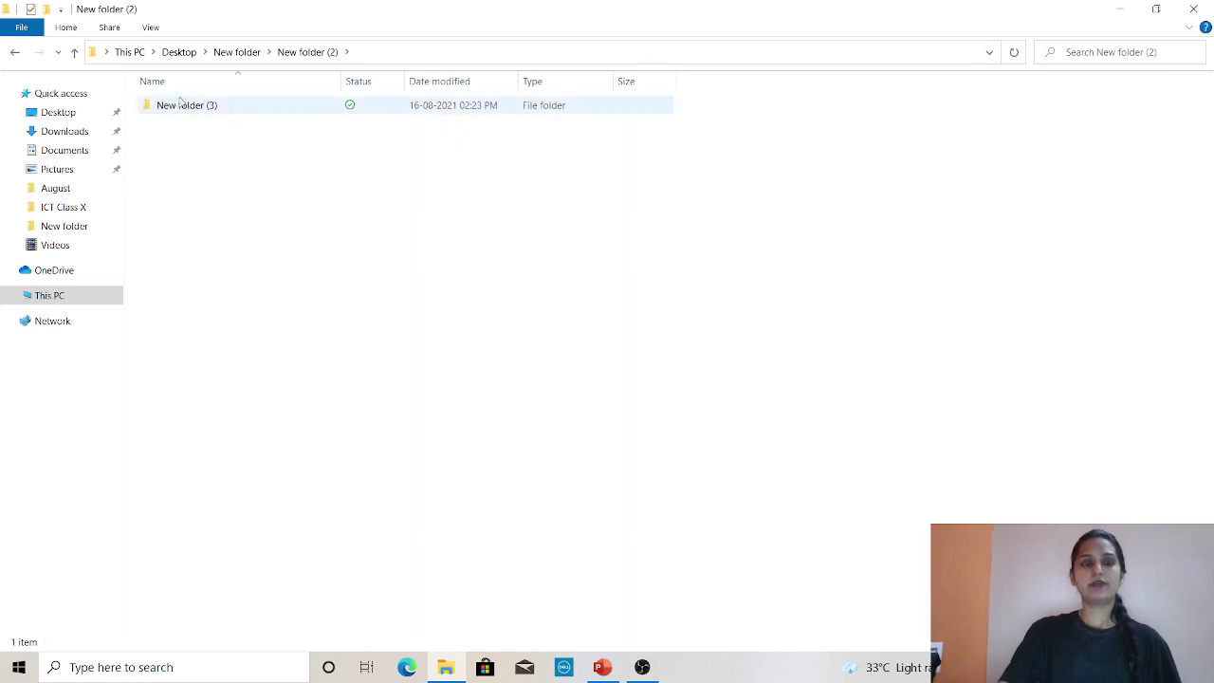
pyautogui.click(14, 53)
pyautogui.click(210, 125)
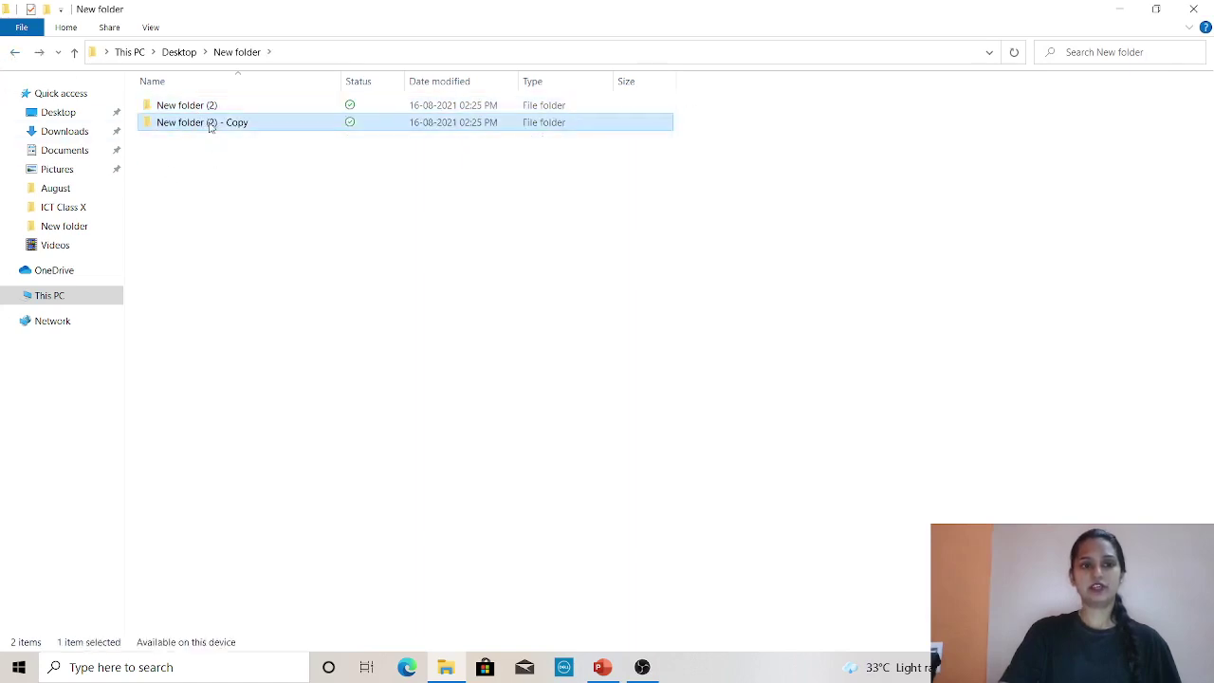
pyautogui.doubleClick(210, 124)
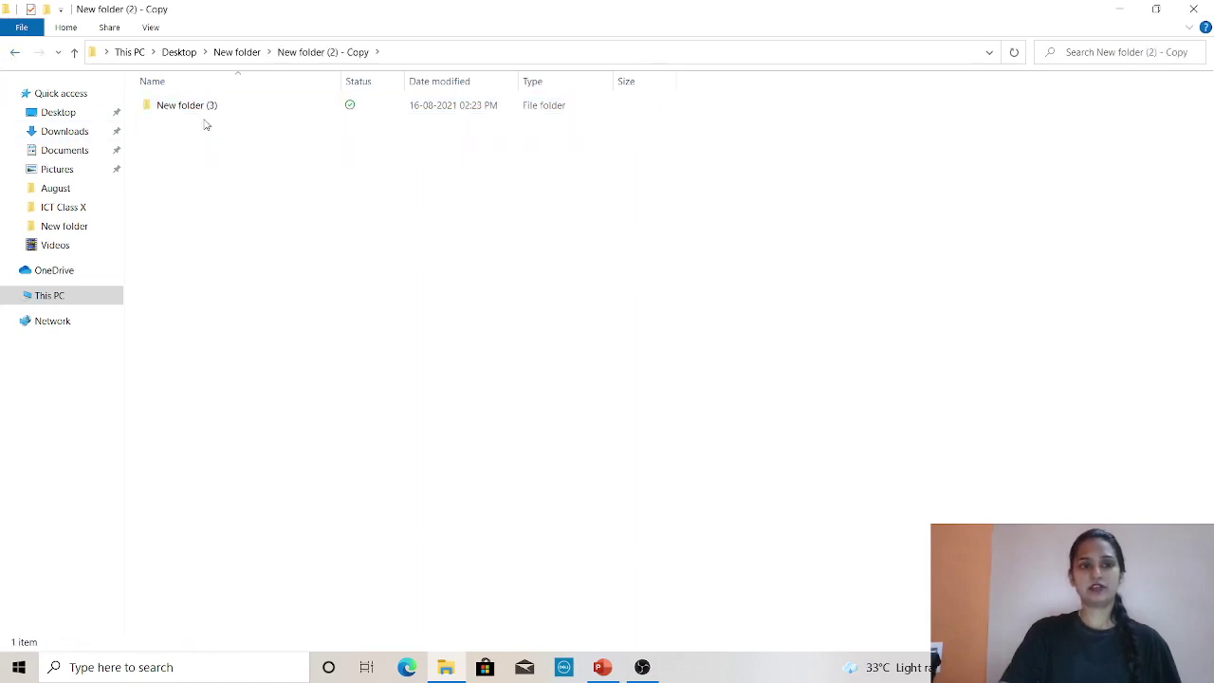
pyautogui.click(15, 52)
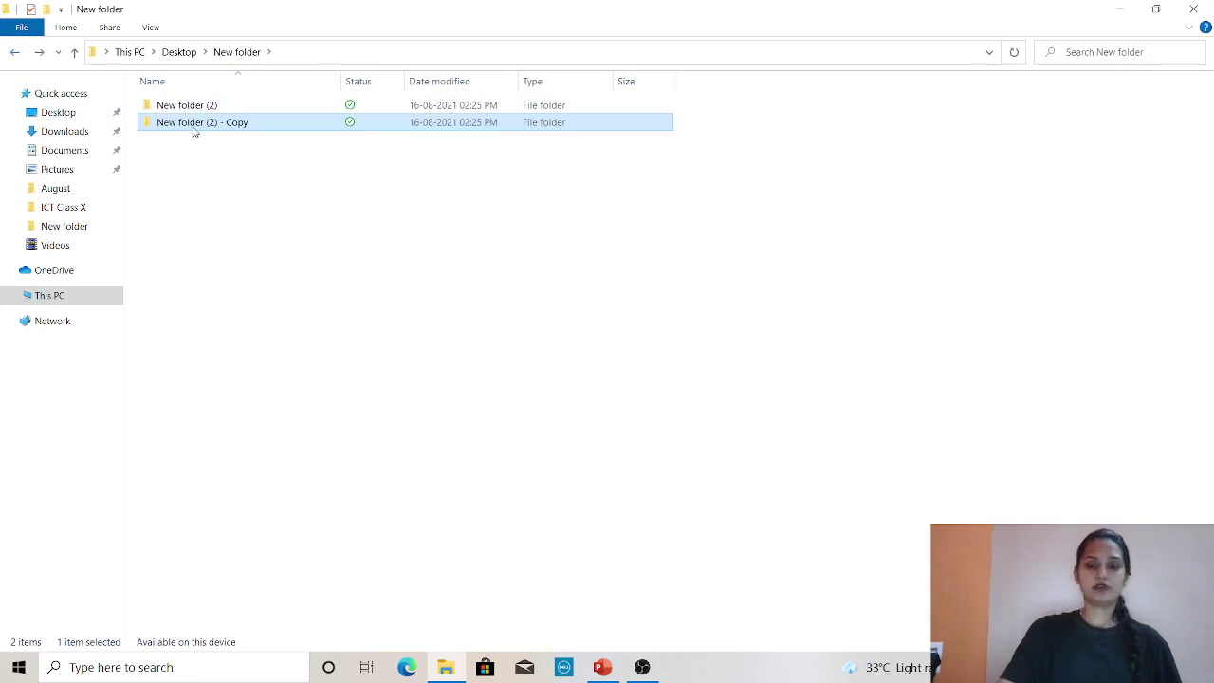
# Create a text document named "trial file" inside New folder (2)
pyautogui.moveTo(194, 134)
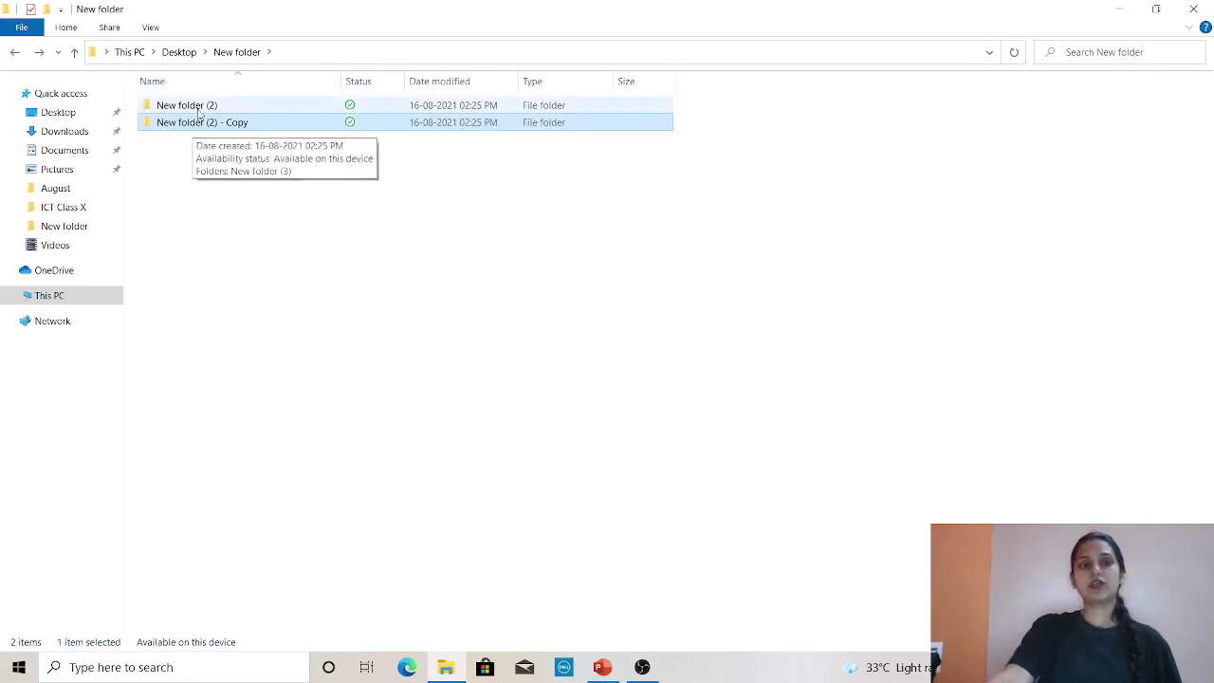
pyautogui.doubleClick(194, 106)
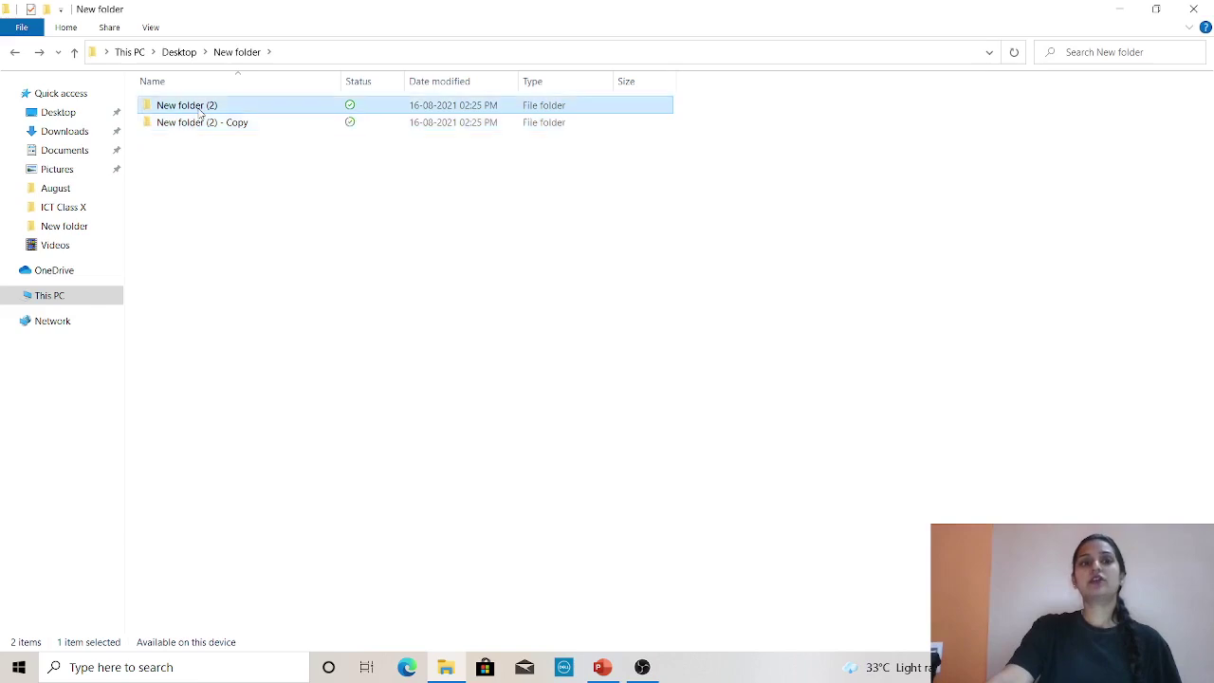
pyautogui.rightClick(236, 183)
pyautogui.moveTo(273, 452)
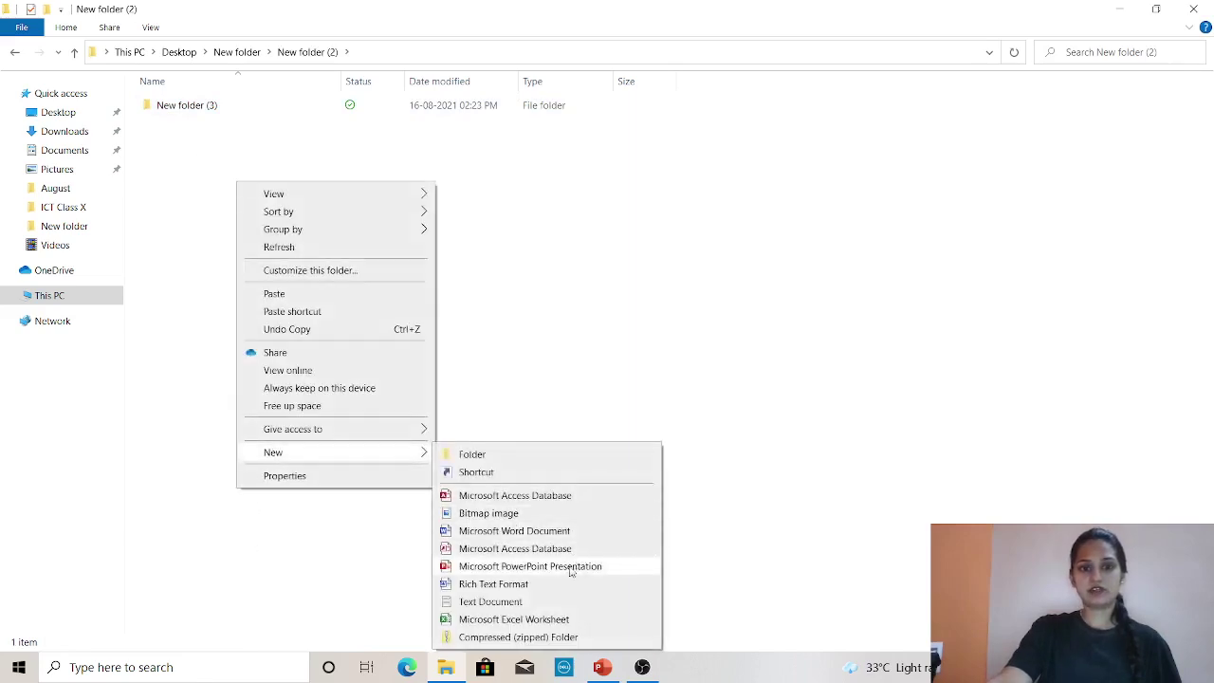
pyautogui.click(520, 602)
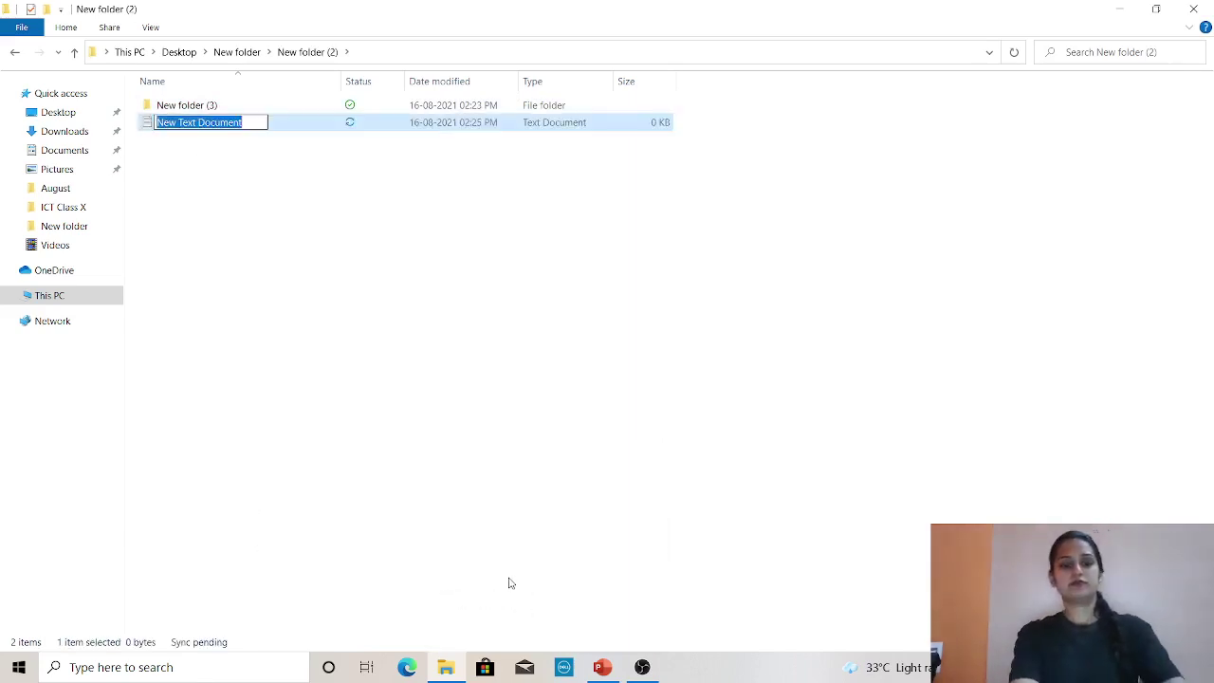
pyautogui.write('trial')
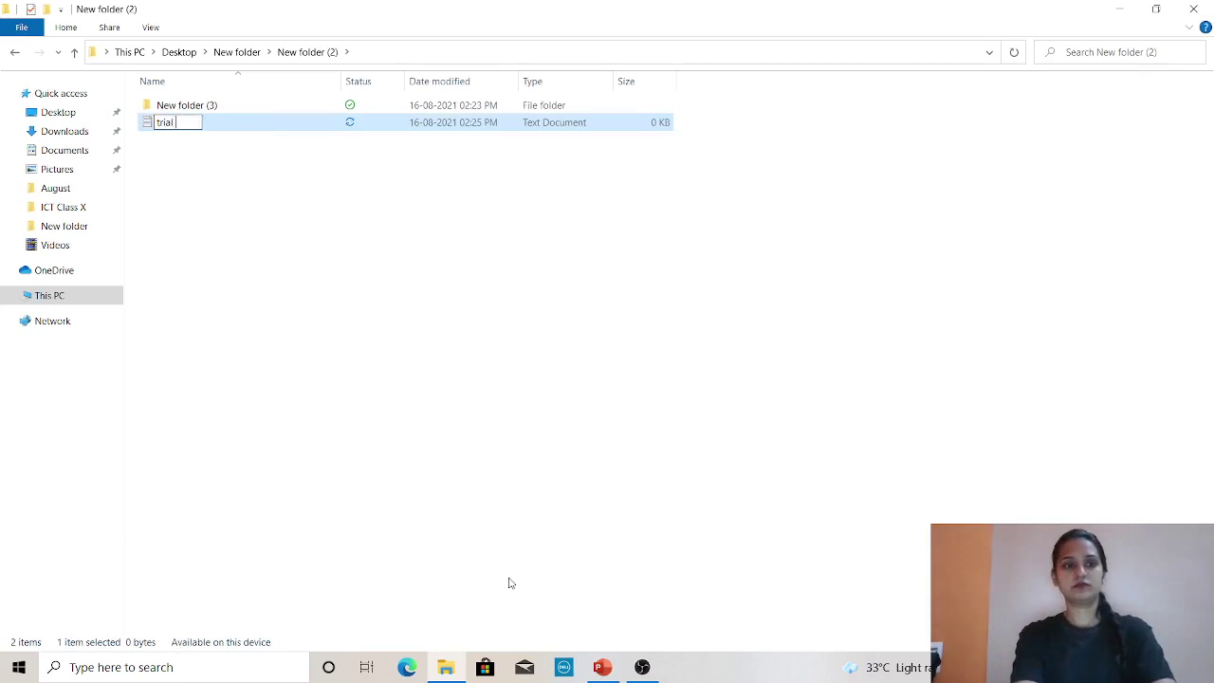
pyautogui.write(' file')
pyautogui.click(320, 270)
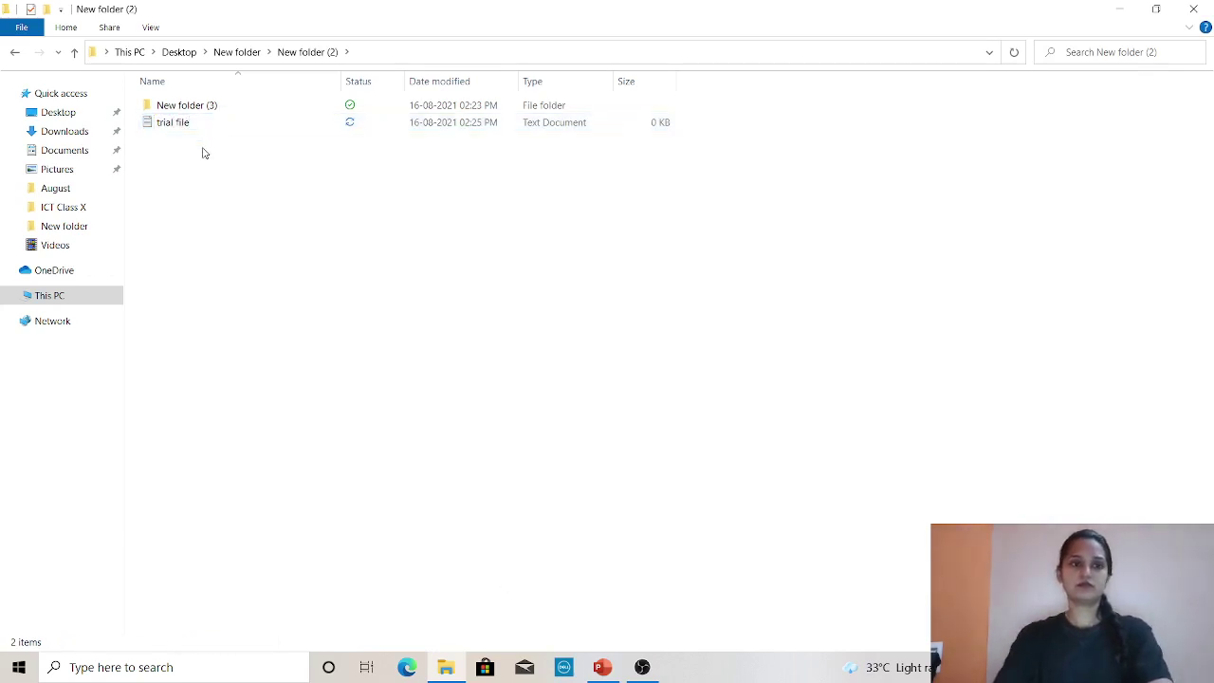
# Open trial file and write "This is the trial of copying the file from one location to the another location."
pyautogui.doubleClick(192, 126)
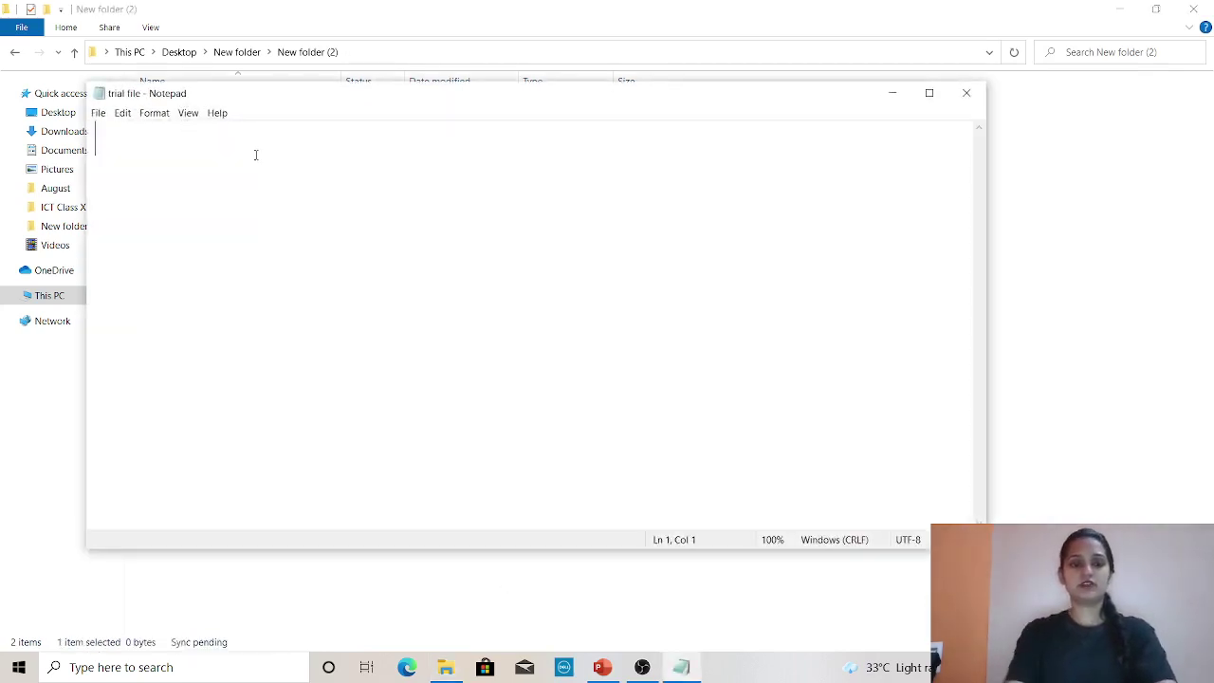
pyautogui.write('This is the ')
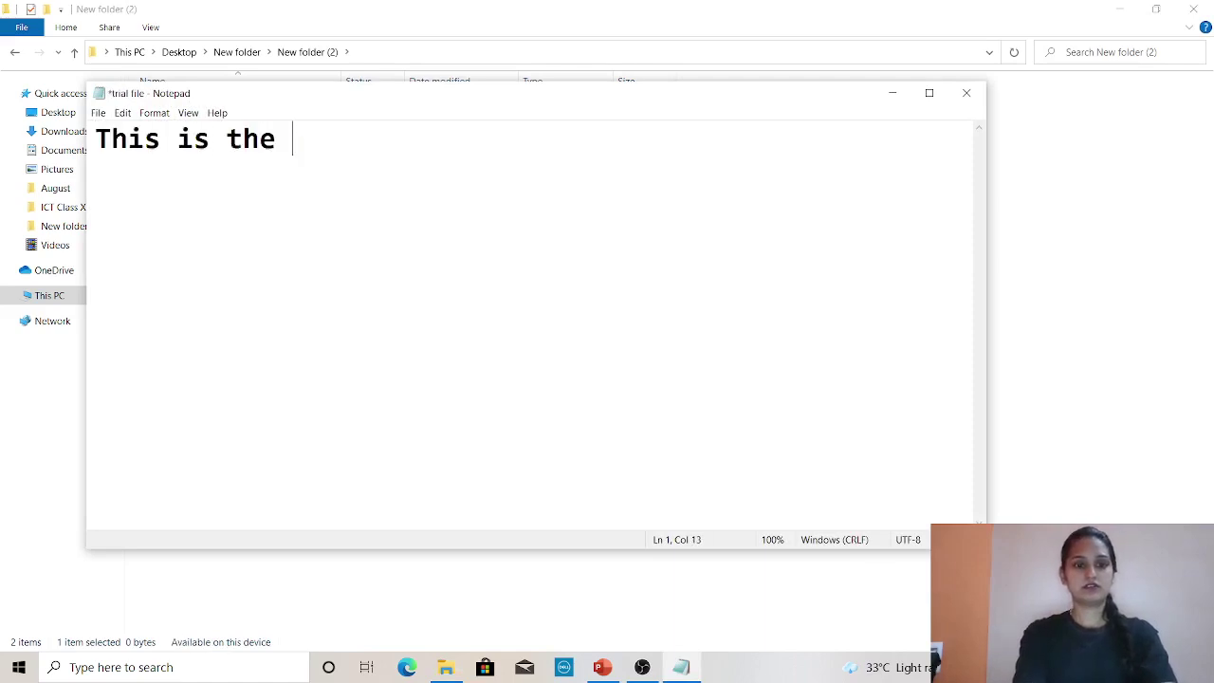
pyautogui.write('trial of ')
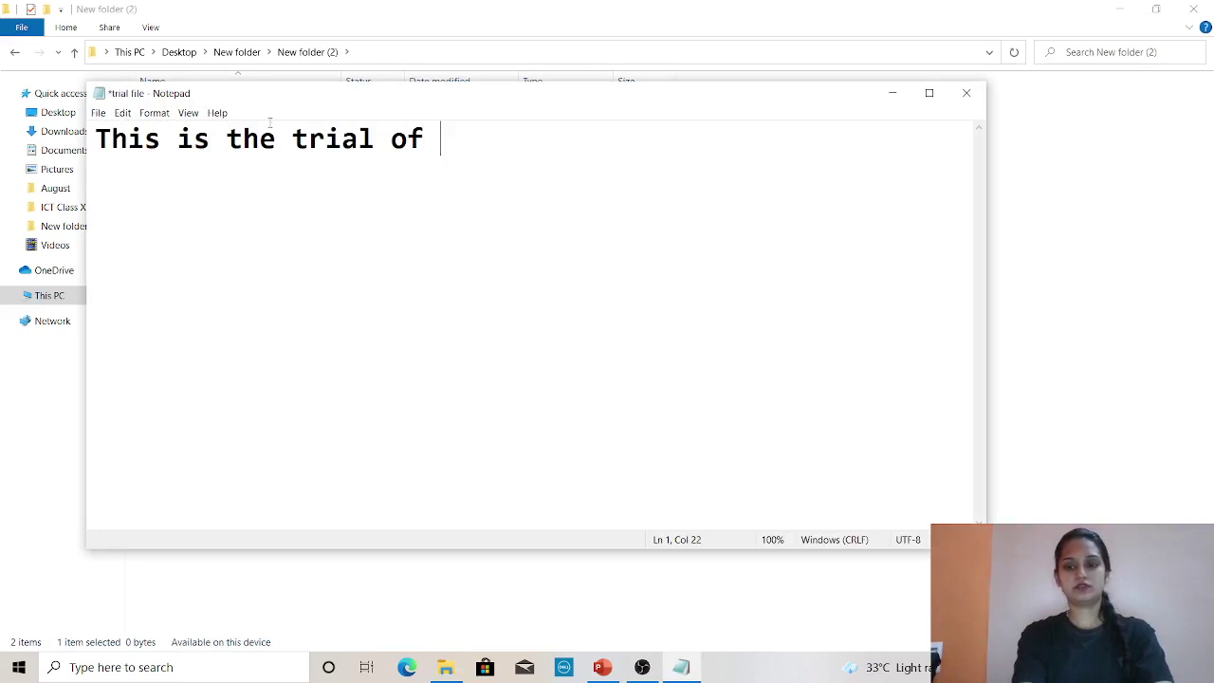
pyautogui.write('cop')
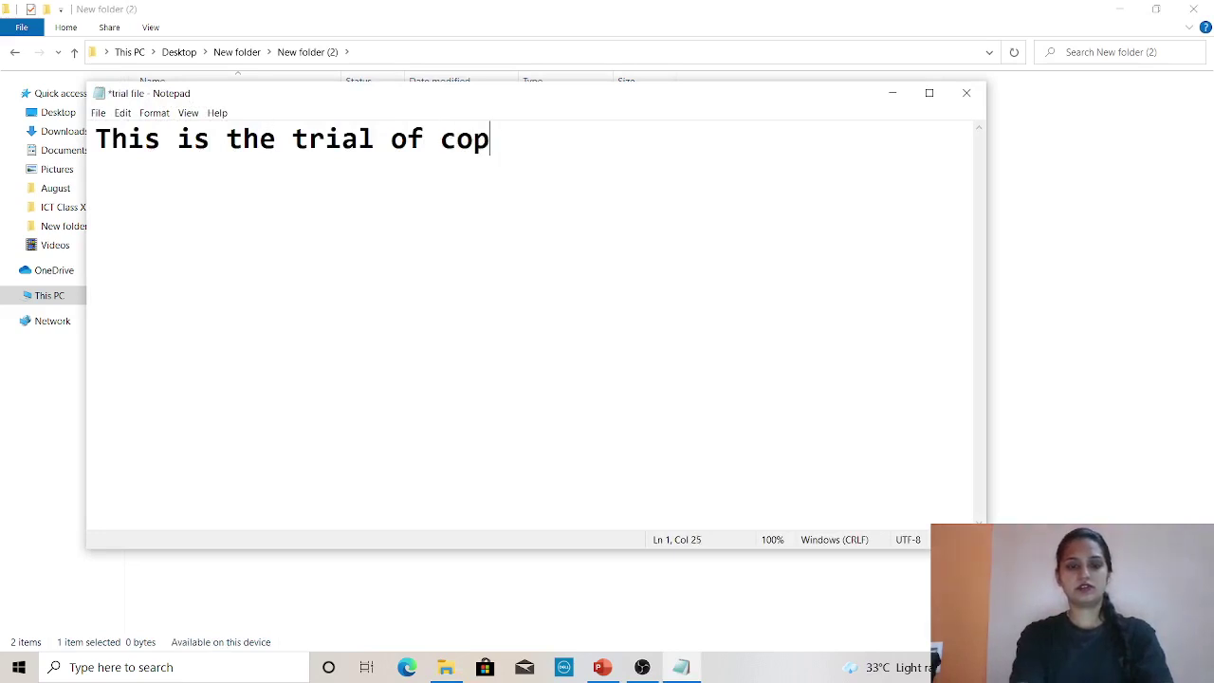
pyautogui.write('ying the ')
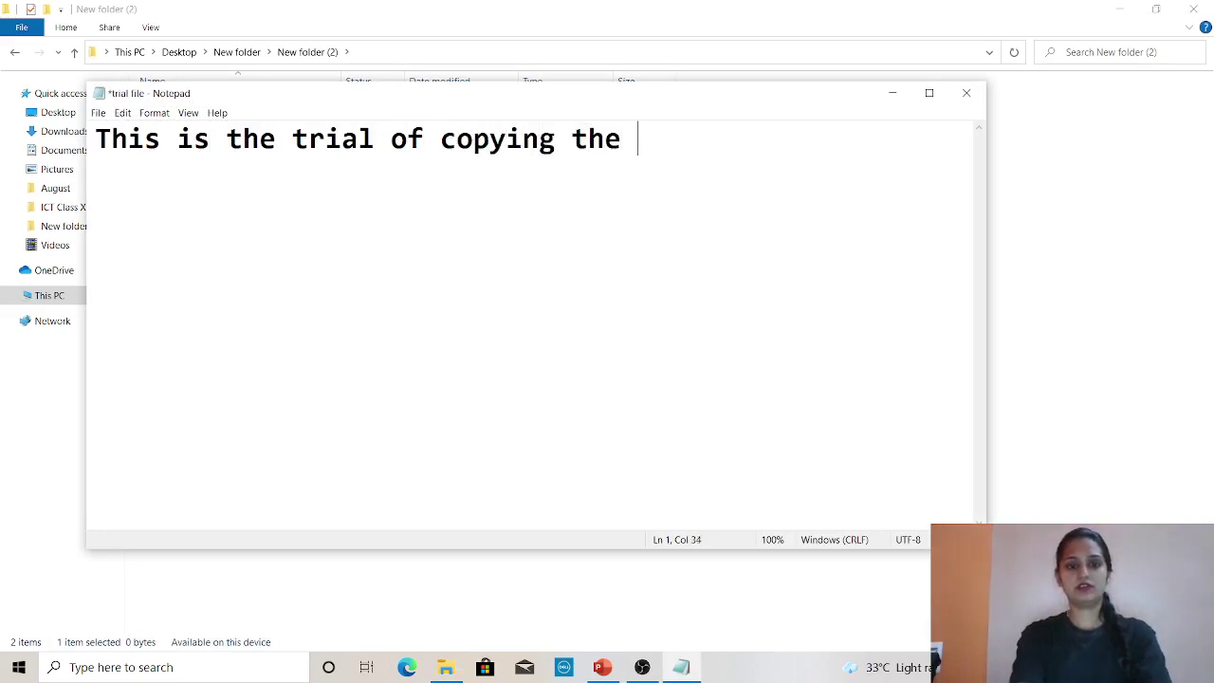
pyautogui.write('file from on')
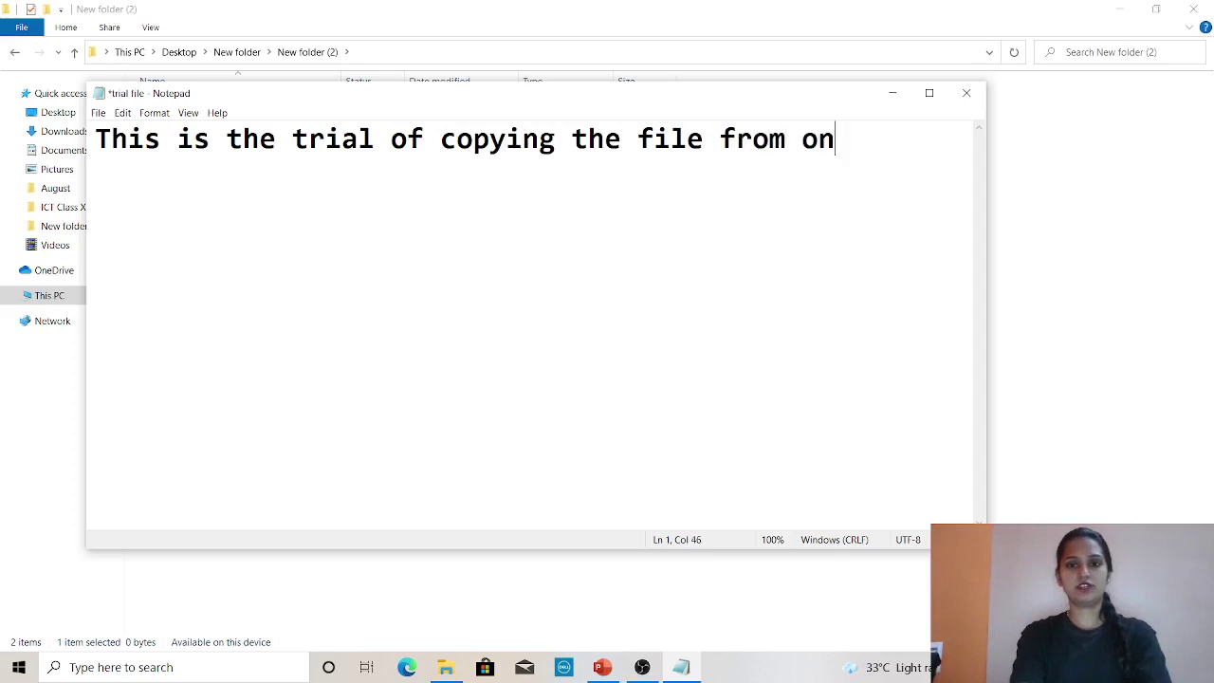
pyautogui.write('e location o')
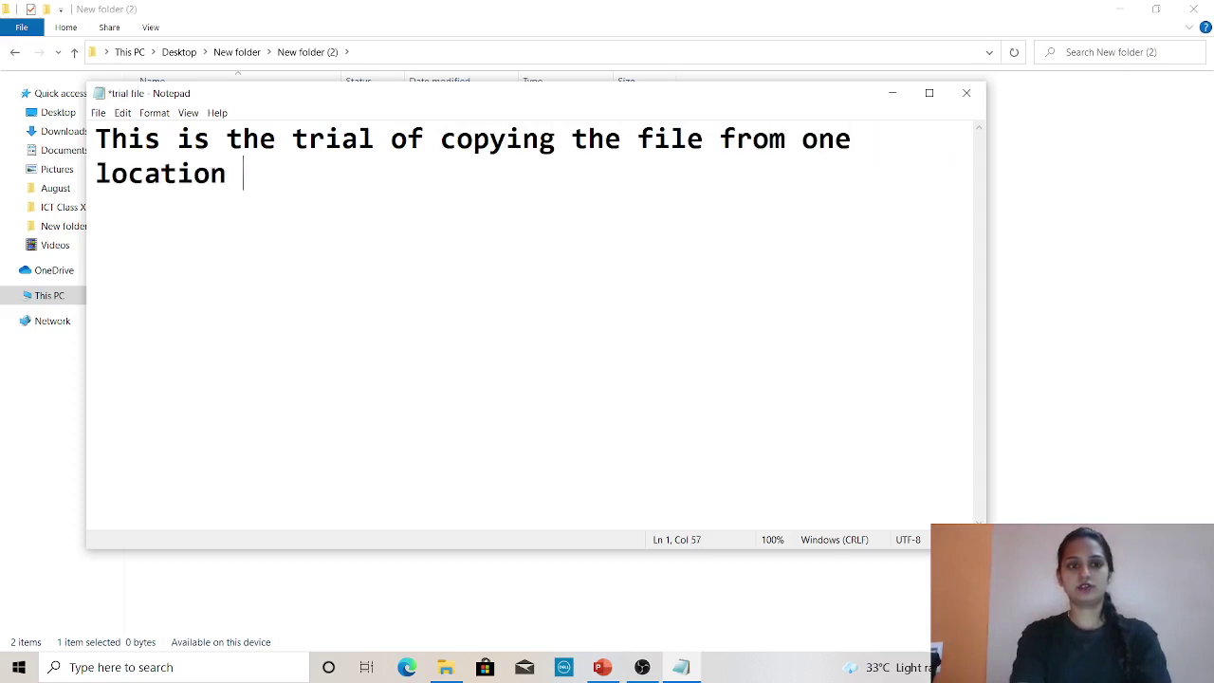
pyautogui.press('BackSpace')
pyautogui.press('BackSpace')
pyautogui.write('to the ')
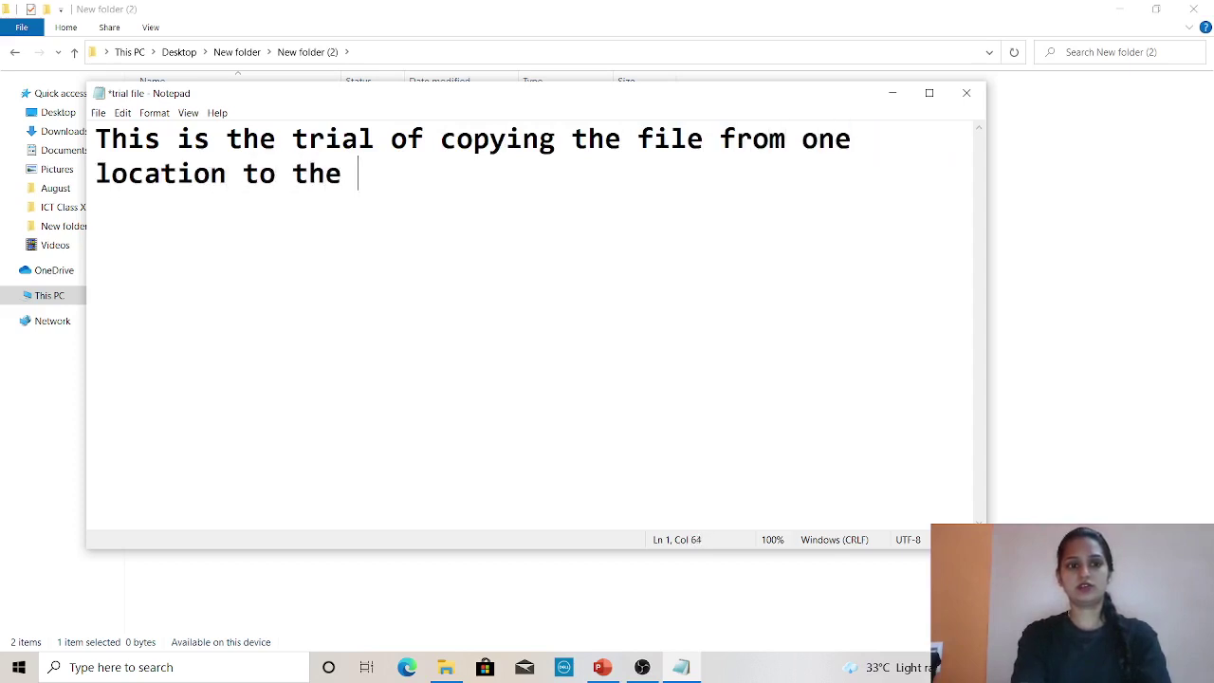
pyautogui.write('another loca')
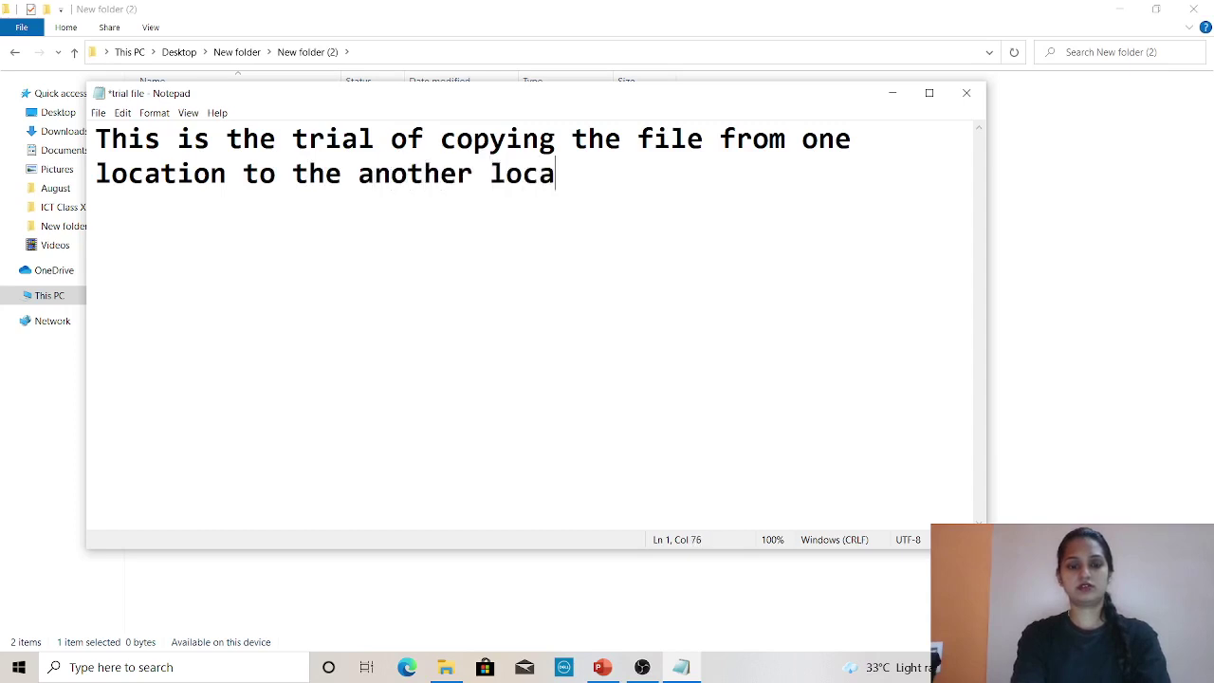
pyautogui.write('tion.')
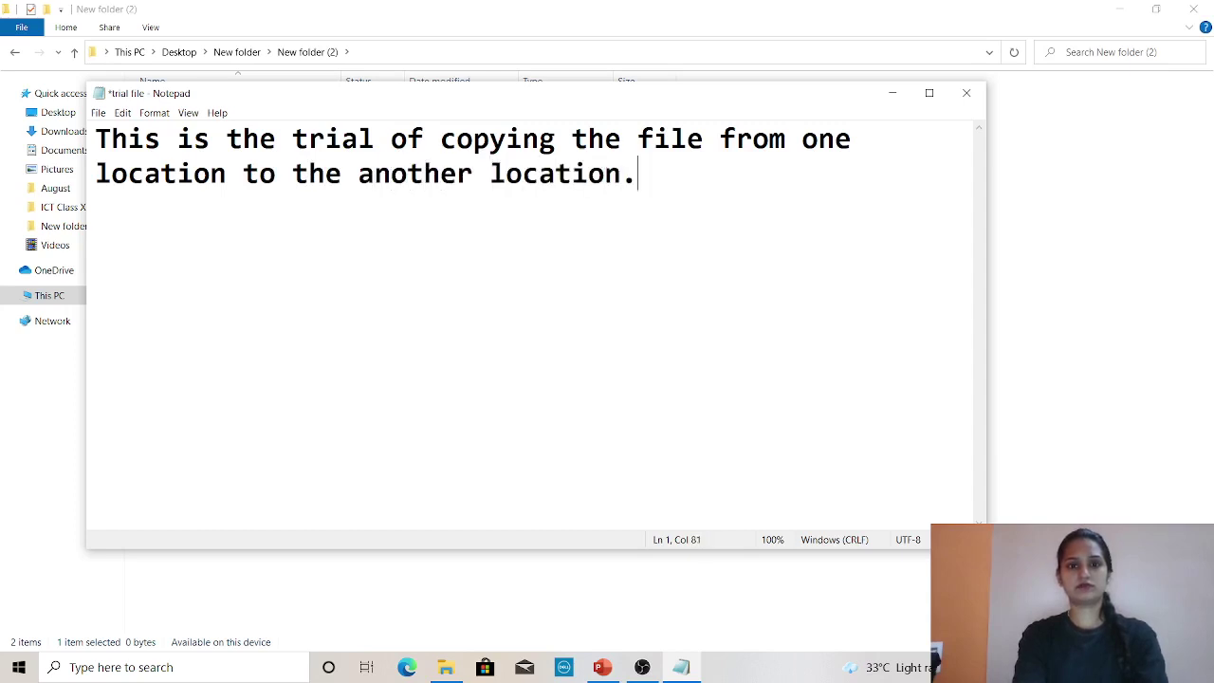
# Save the trial file document and close it
pyautogui.hotkey('ctrl', 's')
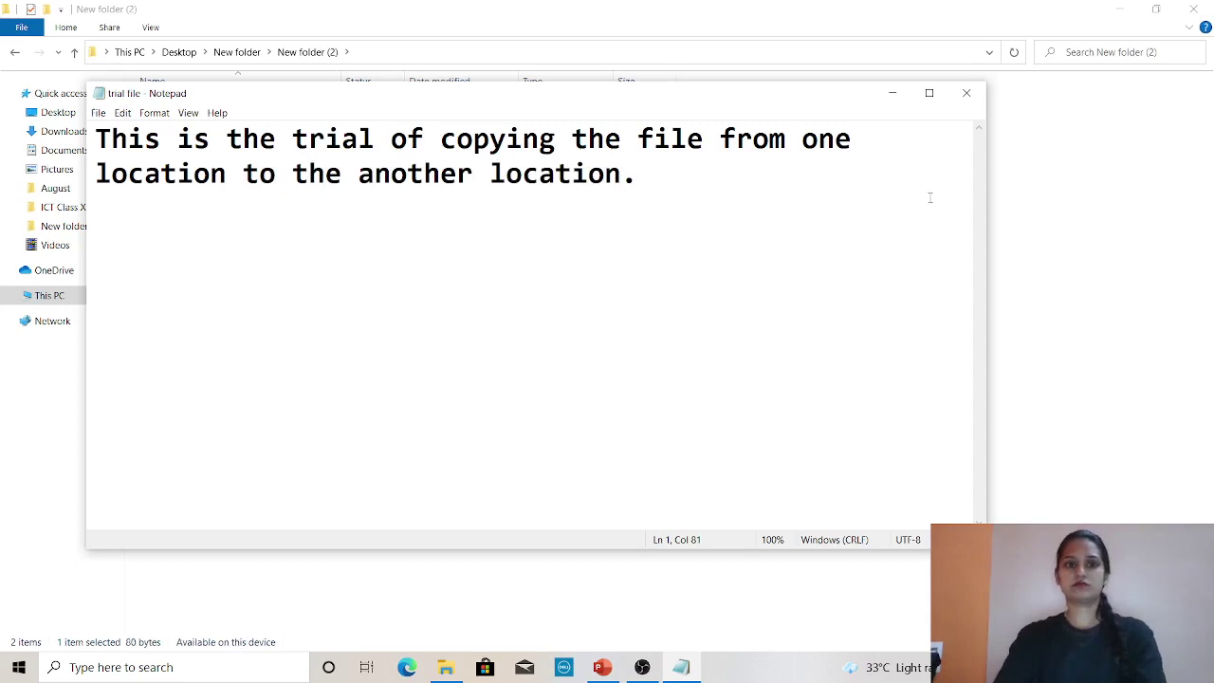
pyautogui.click(966, 93)
pyautogui.click(786, 249)
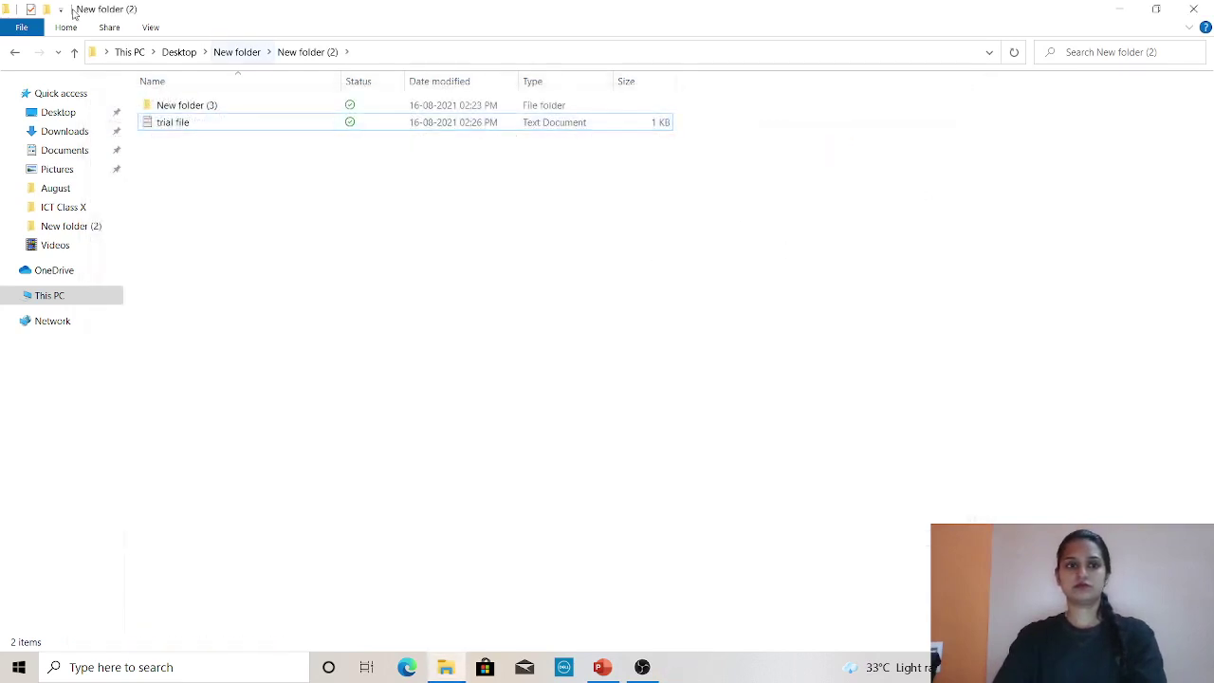
# Return to the parent New folder and paste another copy of New folder (2) beside the original
pyautogui.click(256, 54)
pyautogui.click(224, 129)
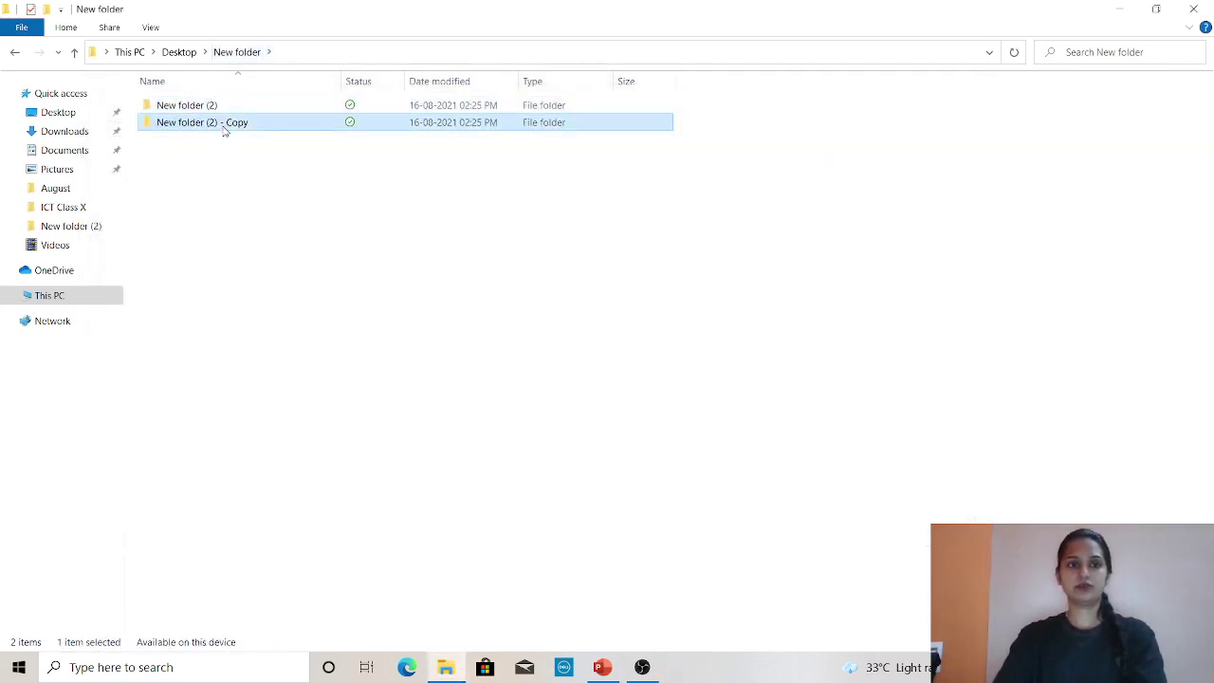
pyautogui.click(217, 107)
pyautogui.rightClick(217, 107)
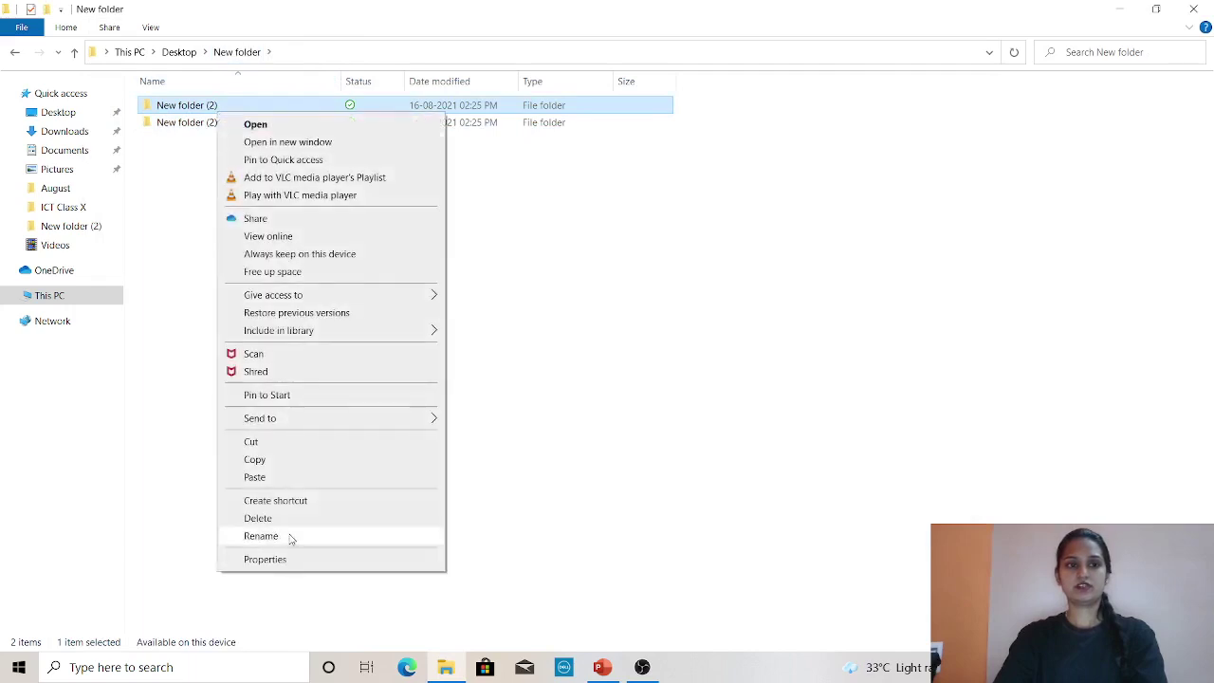
pyautogui.click(283, 477)
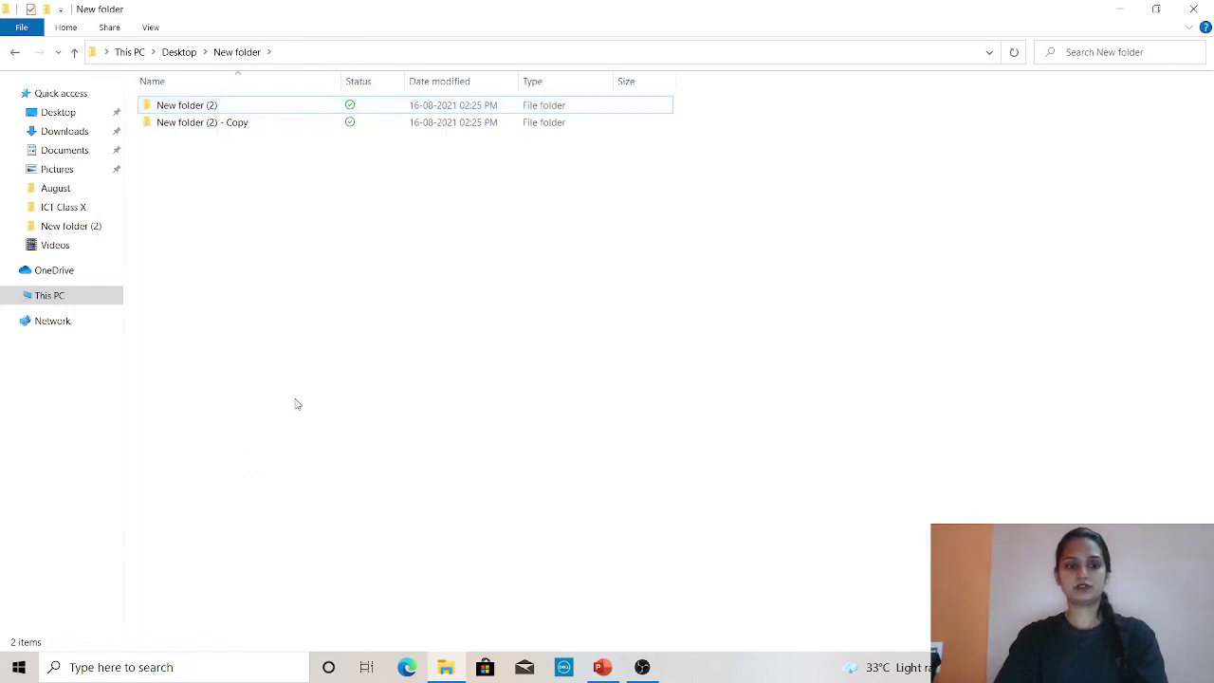
pyautogui.click(283, 402)
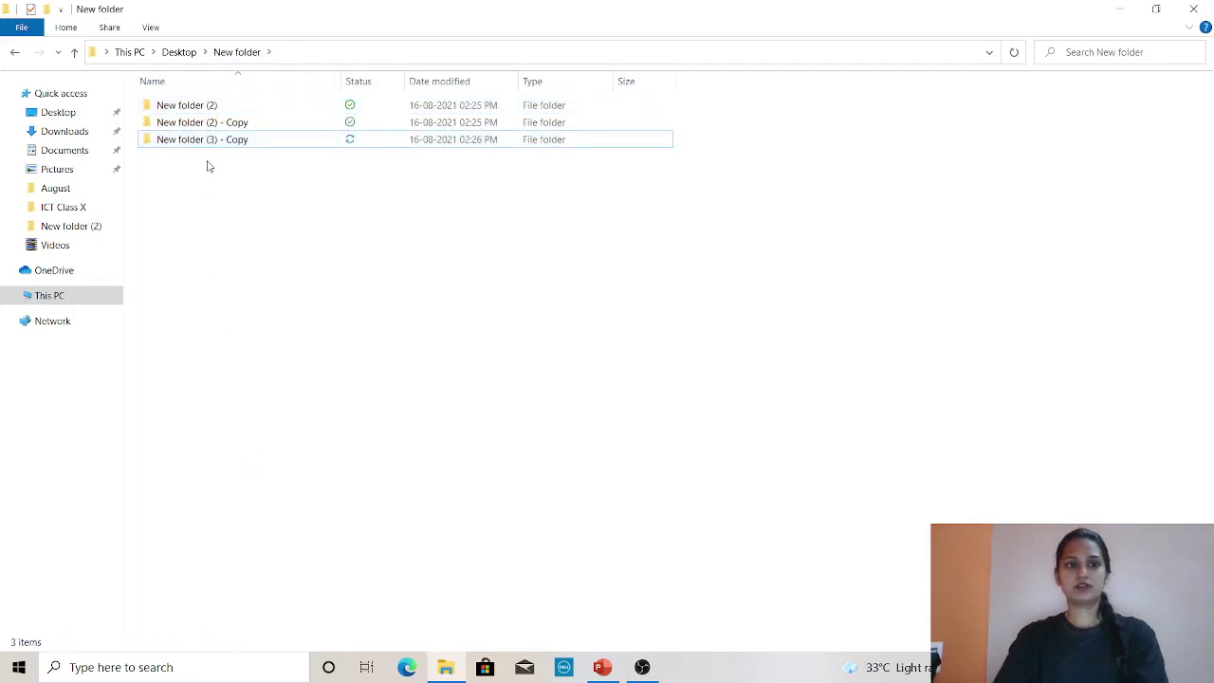
# Examine the contents of New folder (2) and its nested New folder (3), returning to the parent New folder
pyautogui.click(205, 110)
pyautogui.doubleClick(207, 112)
pyautogui.doubleClick(208, 110)
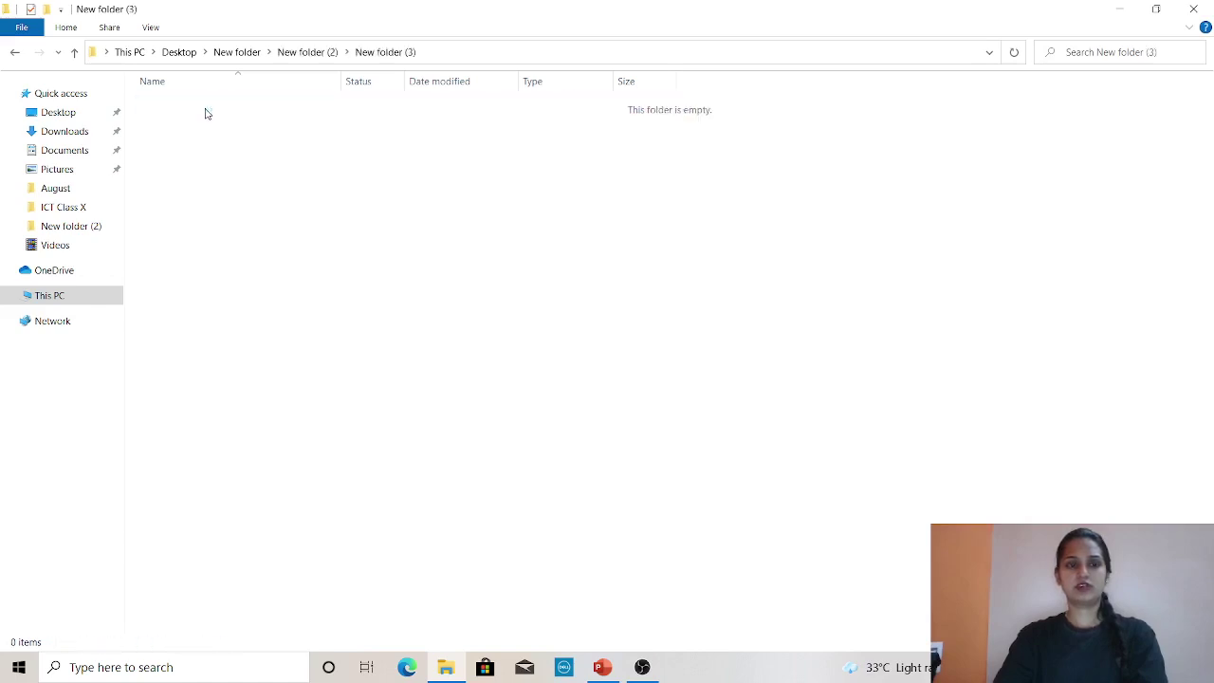
pyautogui.click(14, 55)
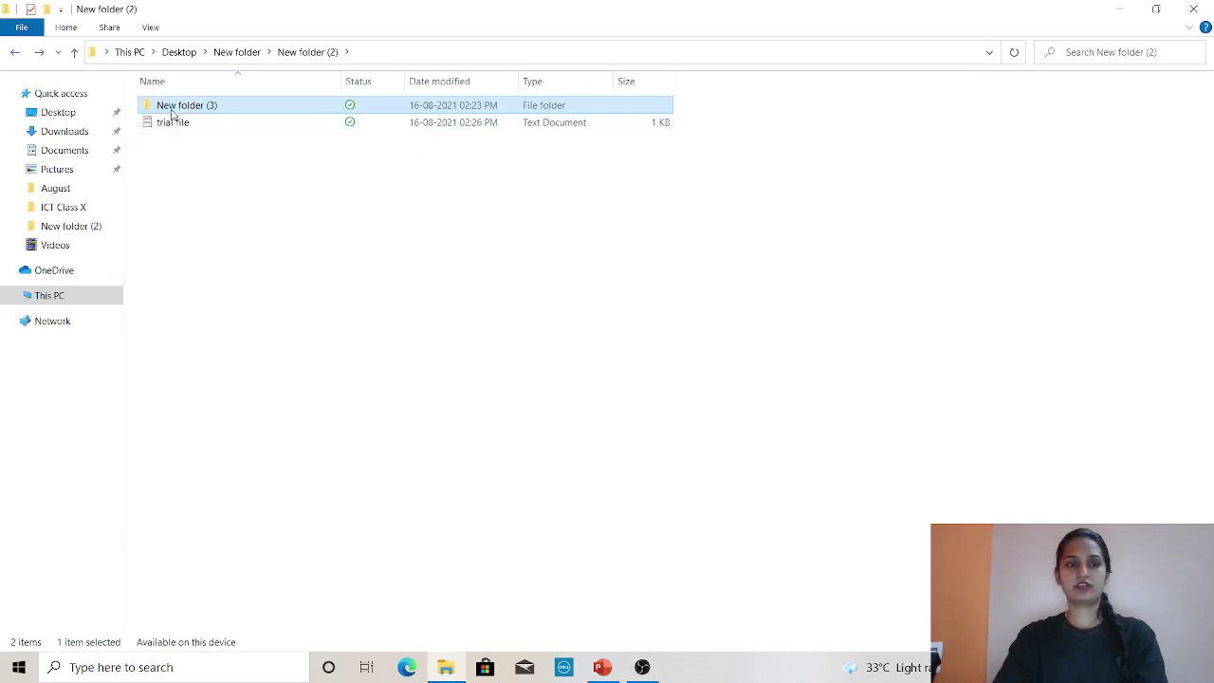
pyautogui.click(15, 52)
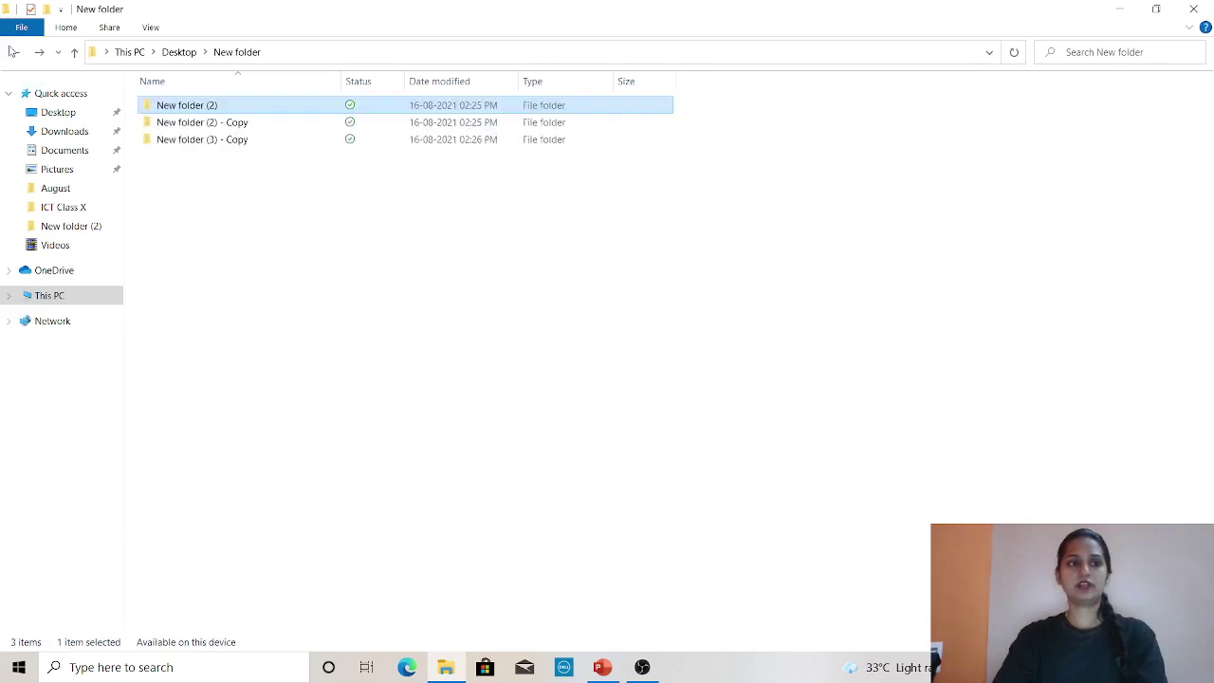
# Open New folder (3) - Copy, view the text of its trial file, and close the document
pyautogui.doubleClick(201, 141)
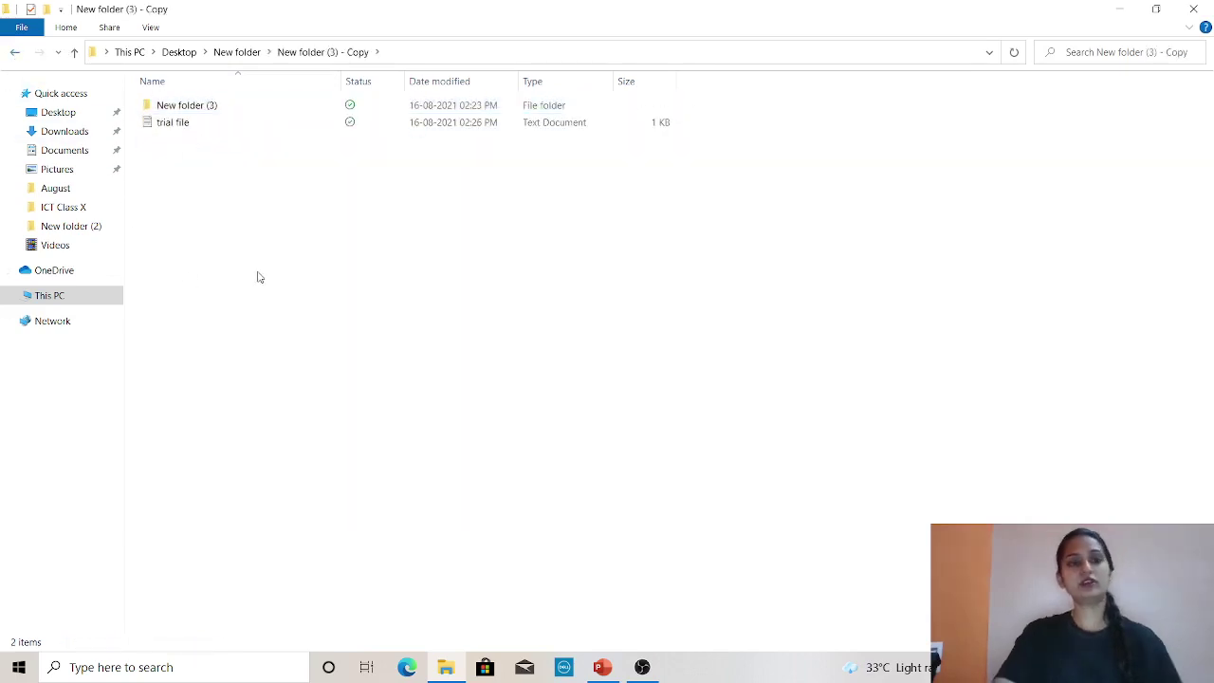
pyautogui.doubleClick(188, 123)
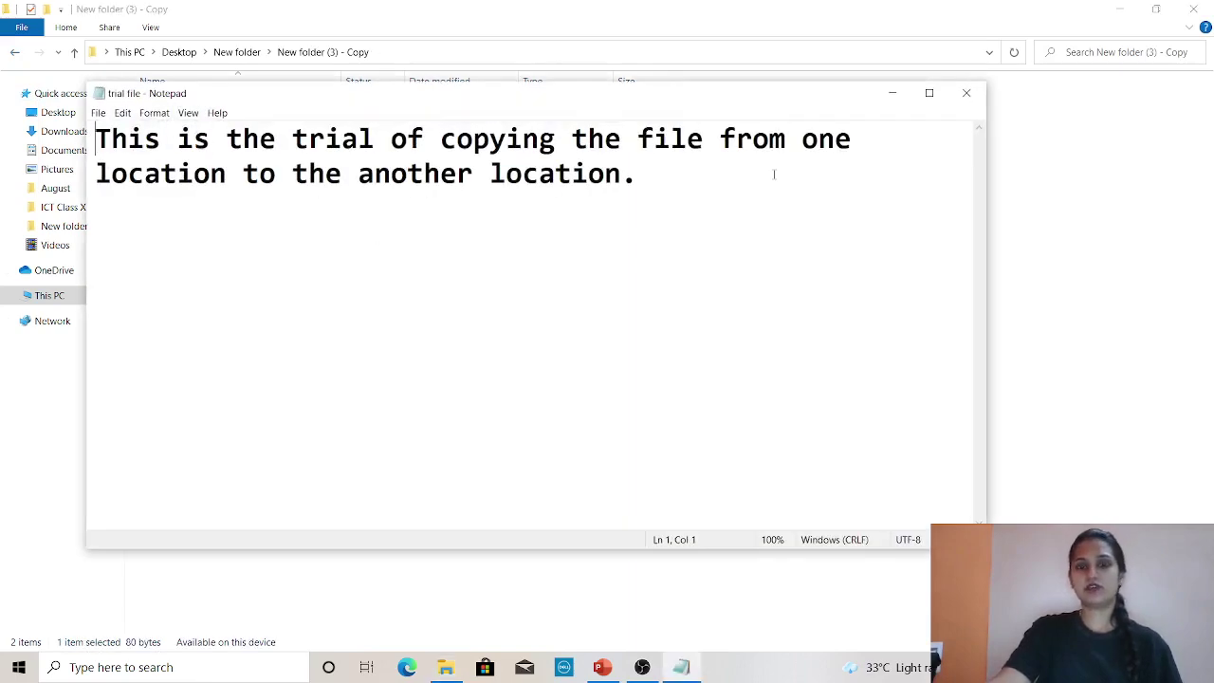
pyautogui.click(968, 95)
pyautogui.click(899, 280)
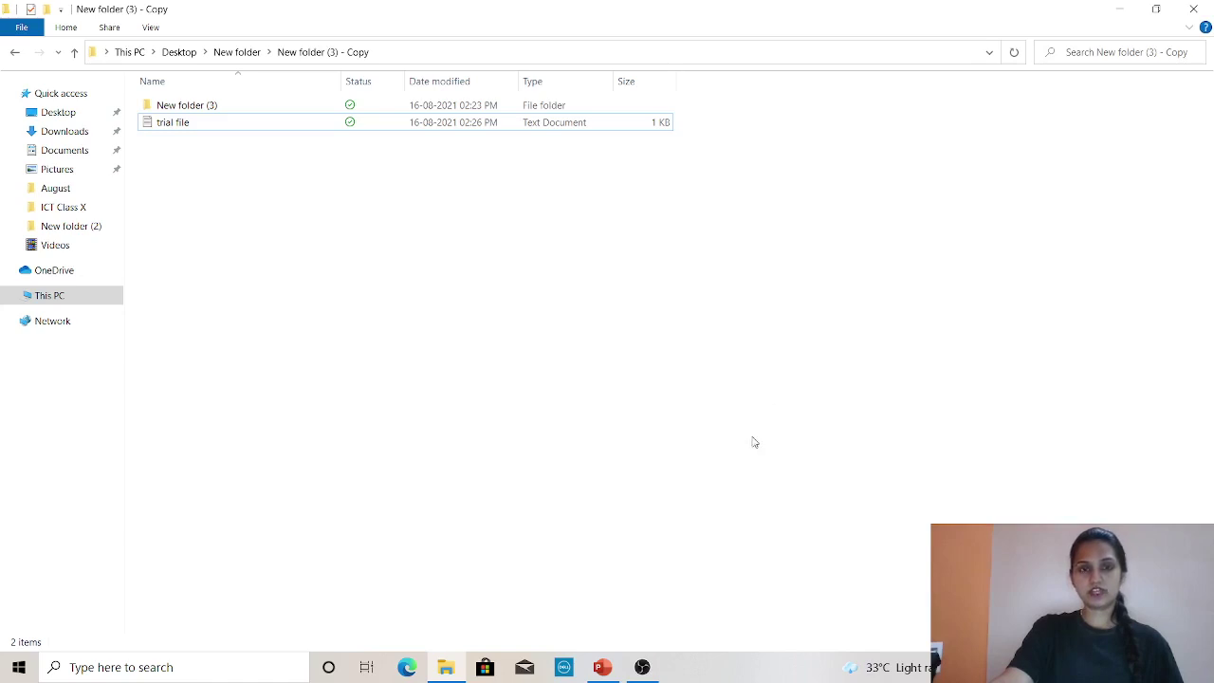
pyautogui.click(577, 122)
pyautogui.click(693, 260)
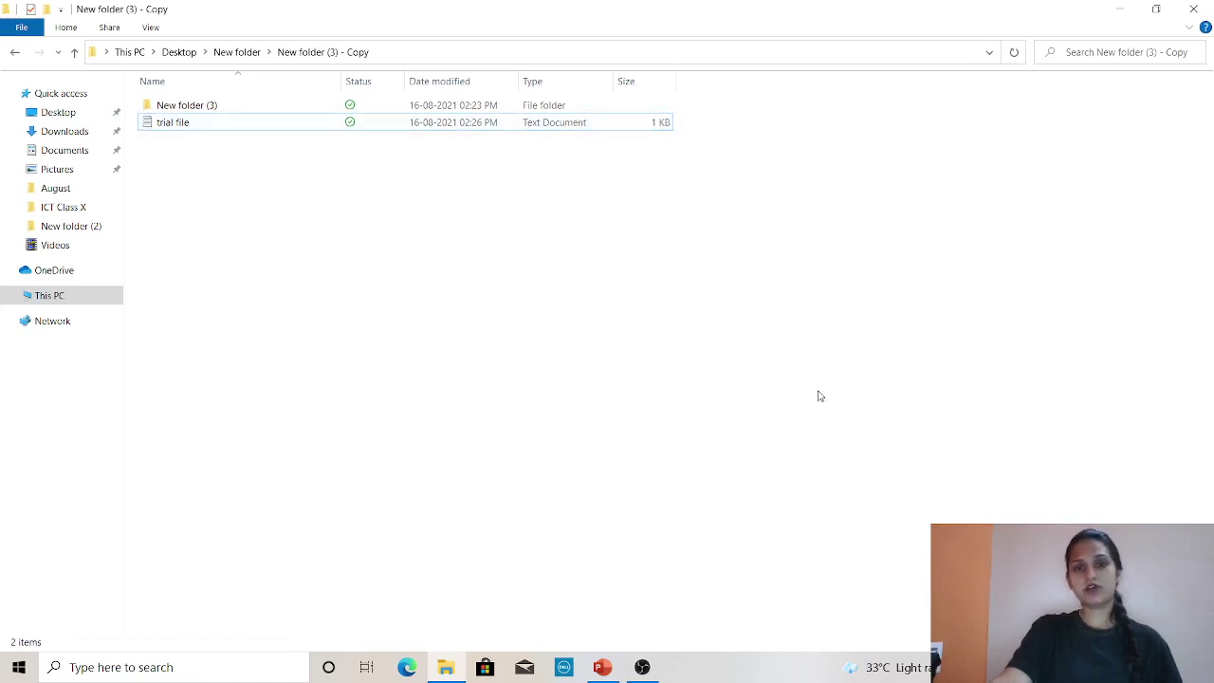
pyautogui.moveTo(953, 425); pyautogui.dragTo(290, 82)
pyautogui.click(942, 339)
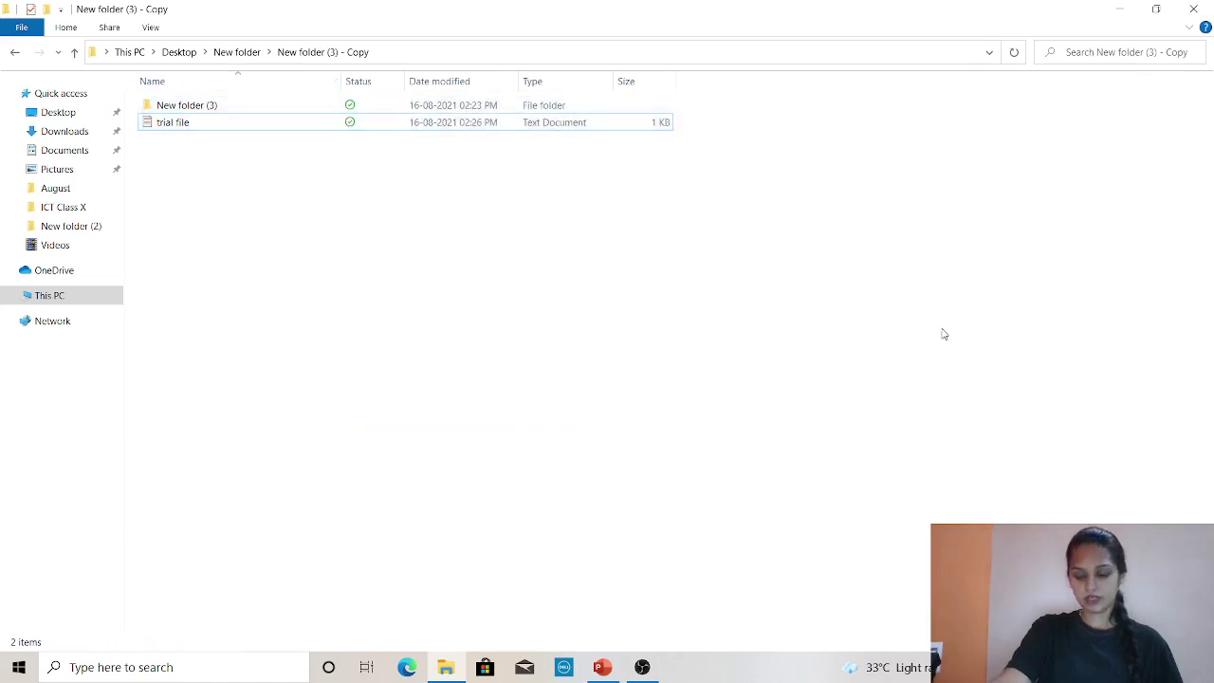
pyautogui.moveTo(1021, 414); pyautogui.dragTo(281, 117)
pyautogui.click(465, 282)
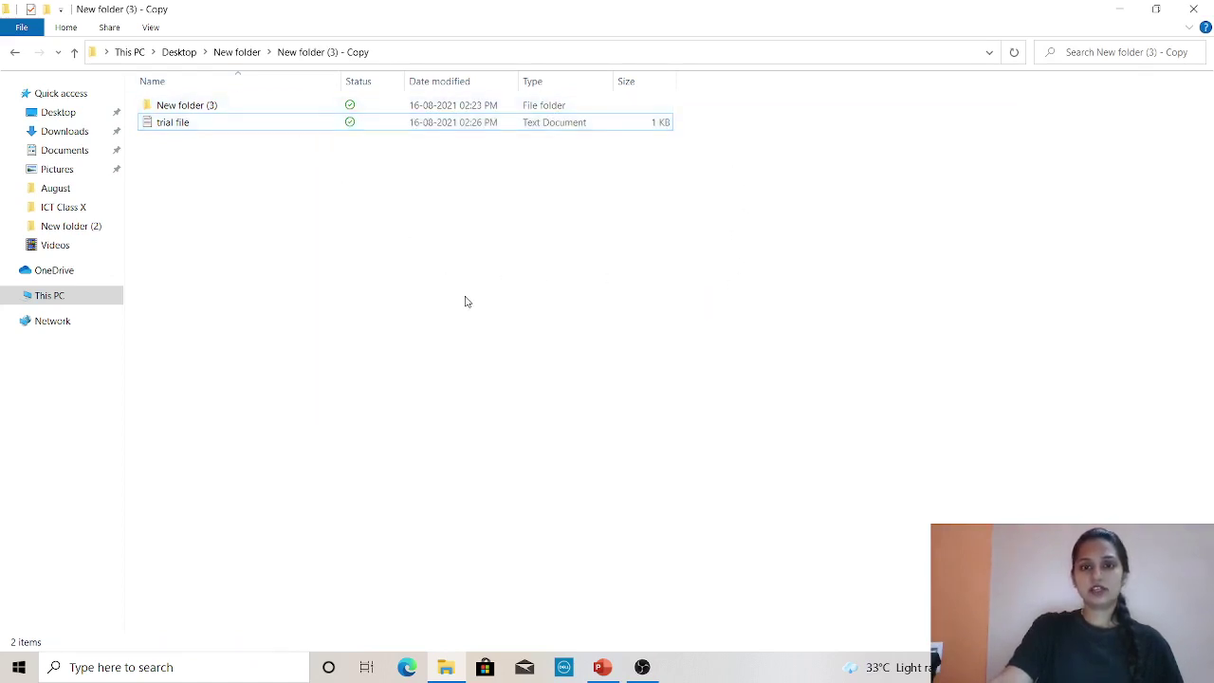
pyautogui.moveTo(465, 297); pyautogui.dragTo(566, 472)
pyautogui.rightClick(351, 332)
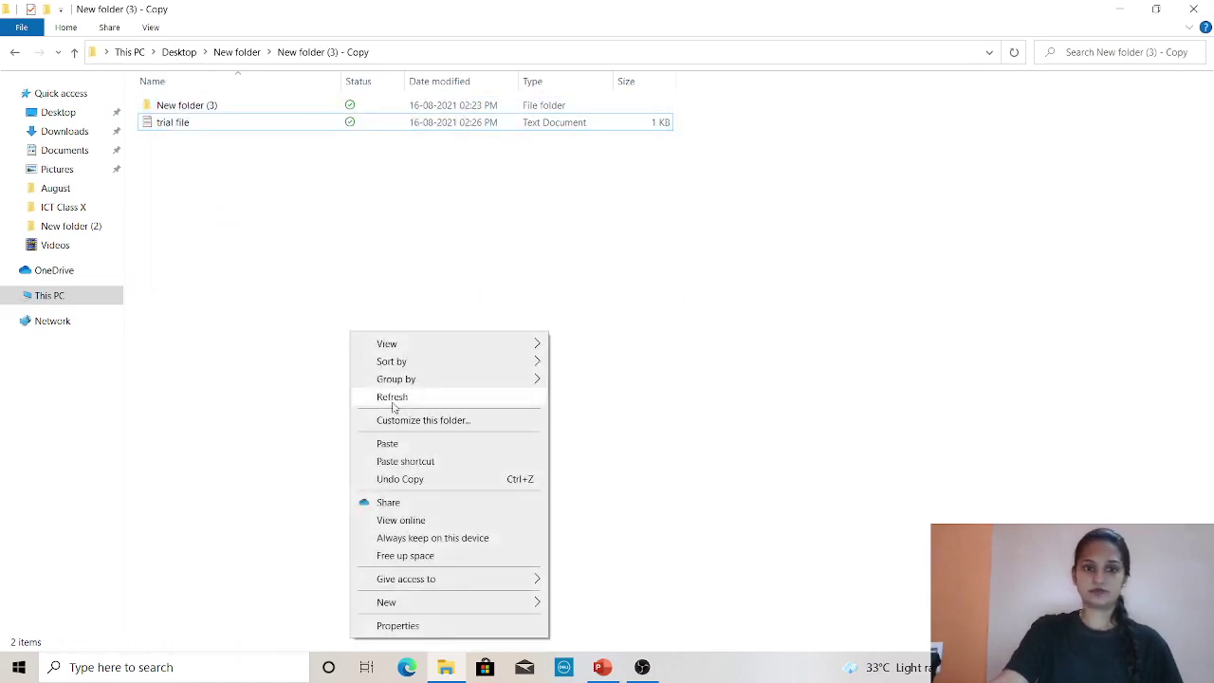
pyautogui.click(391, 398)
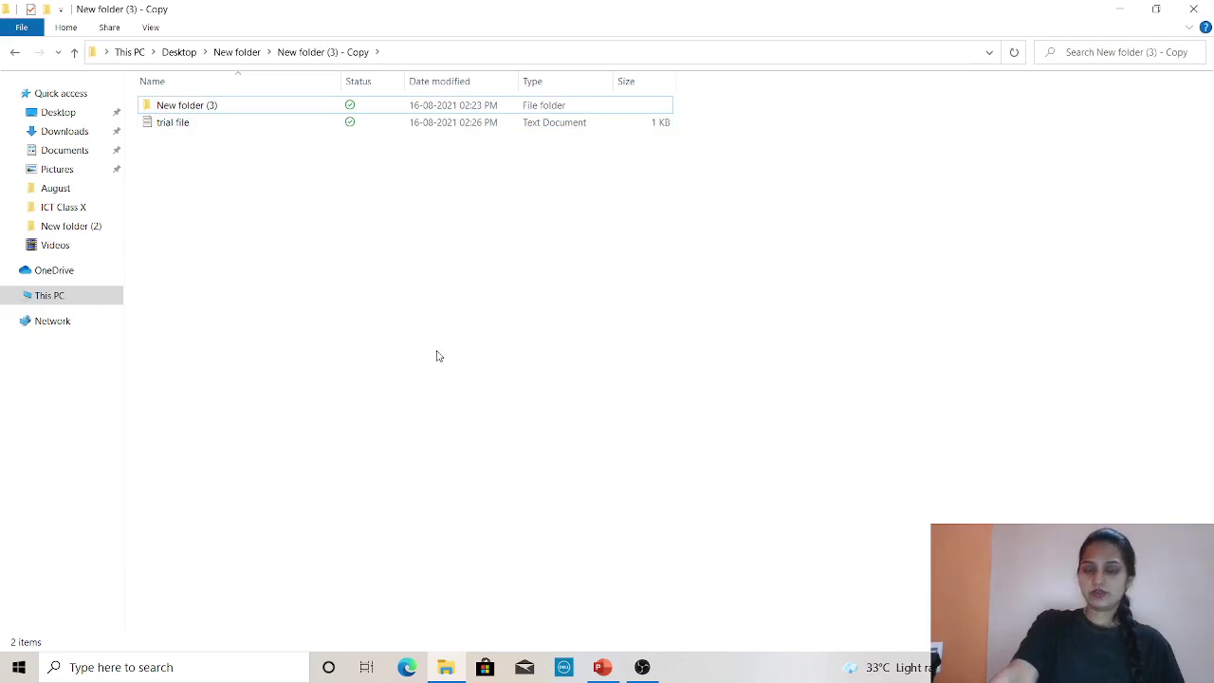
# Practise selecting trial file and New folder (3) together in either order, clearing the selection after each attempt
pyautogui.click(287, 127)
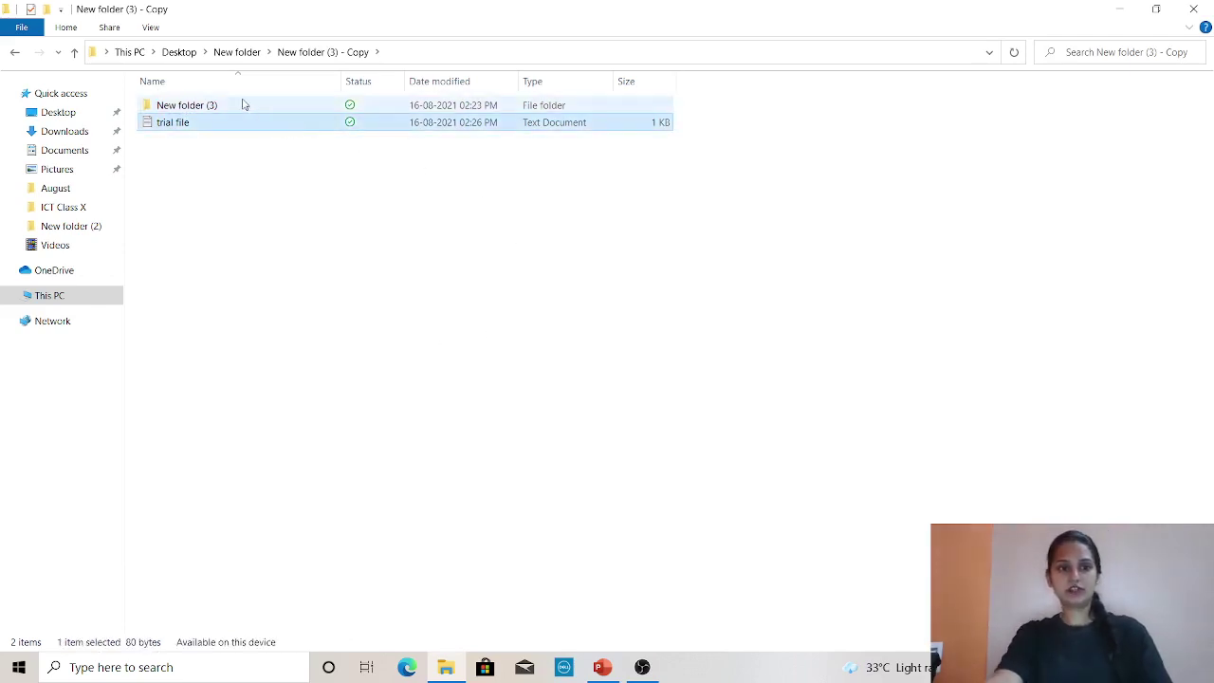
pyautogui.keyDown('ctrl'); pyautogui.click(243, 106); pyautogui.keyUp('ctrl')
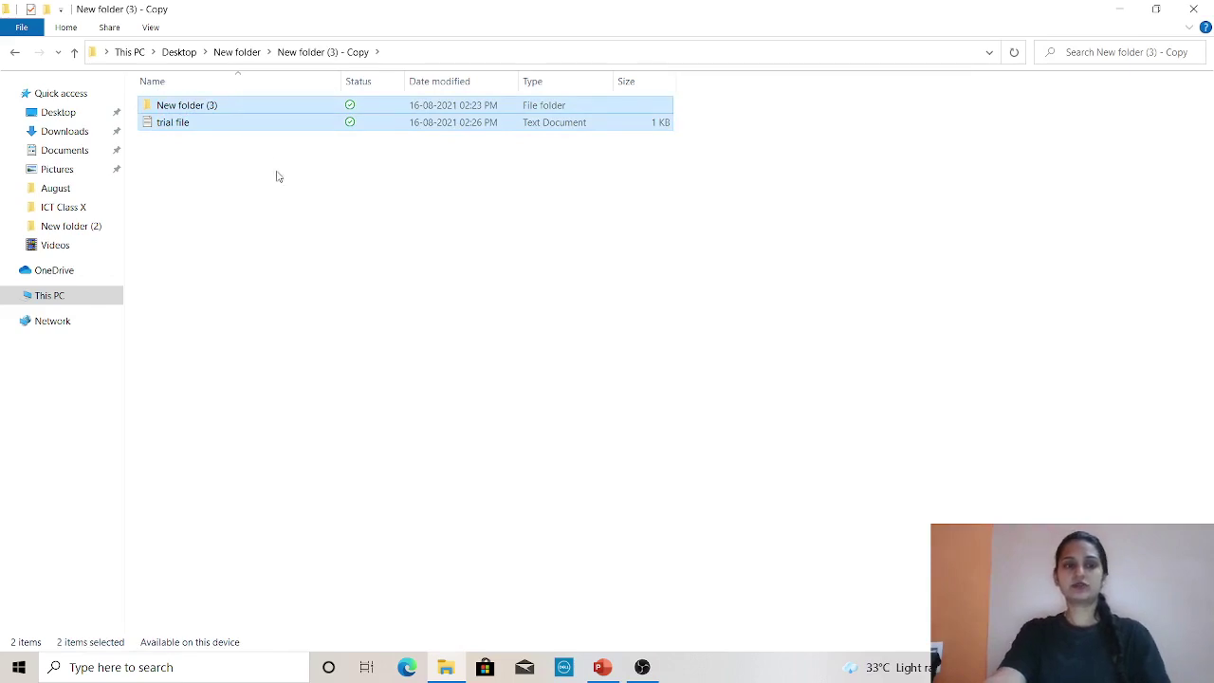
pyautogui.click(336, 202)
pyautogui.click(299, 127)
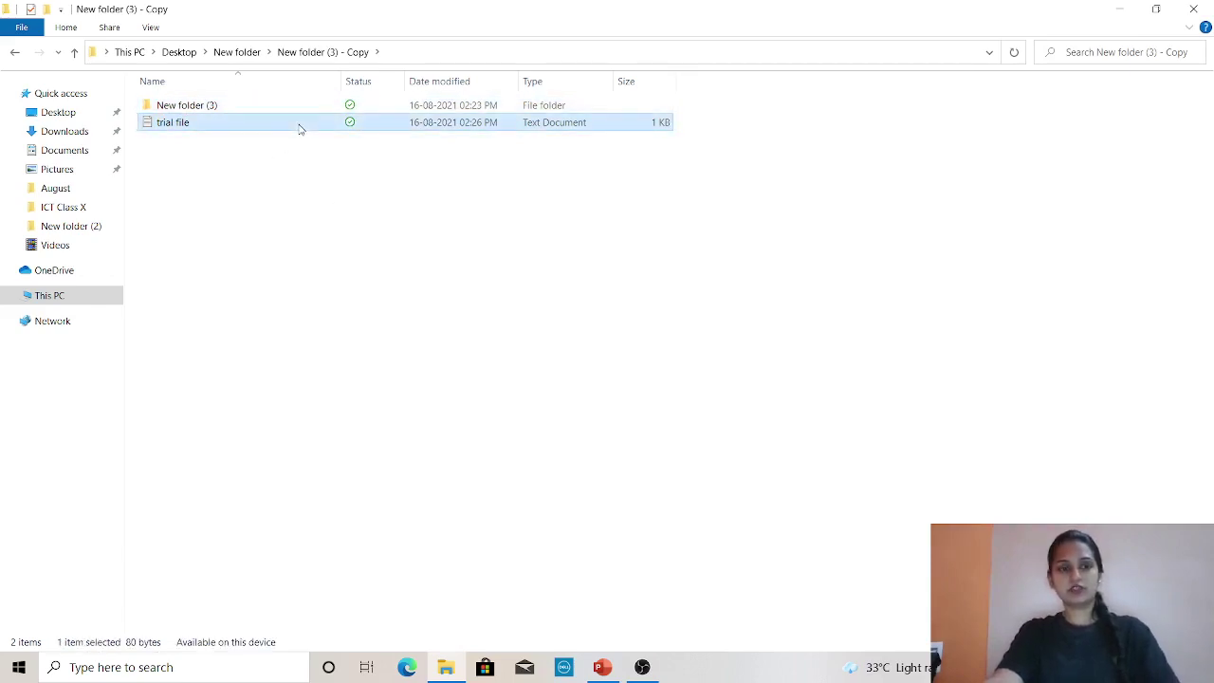
pyautogui.keyDown('ctrl'); pyautogui.click(303, 113); pyautogui.keyUp('ctrl')
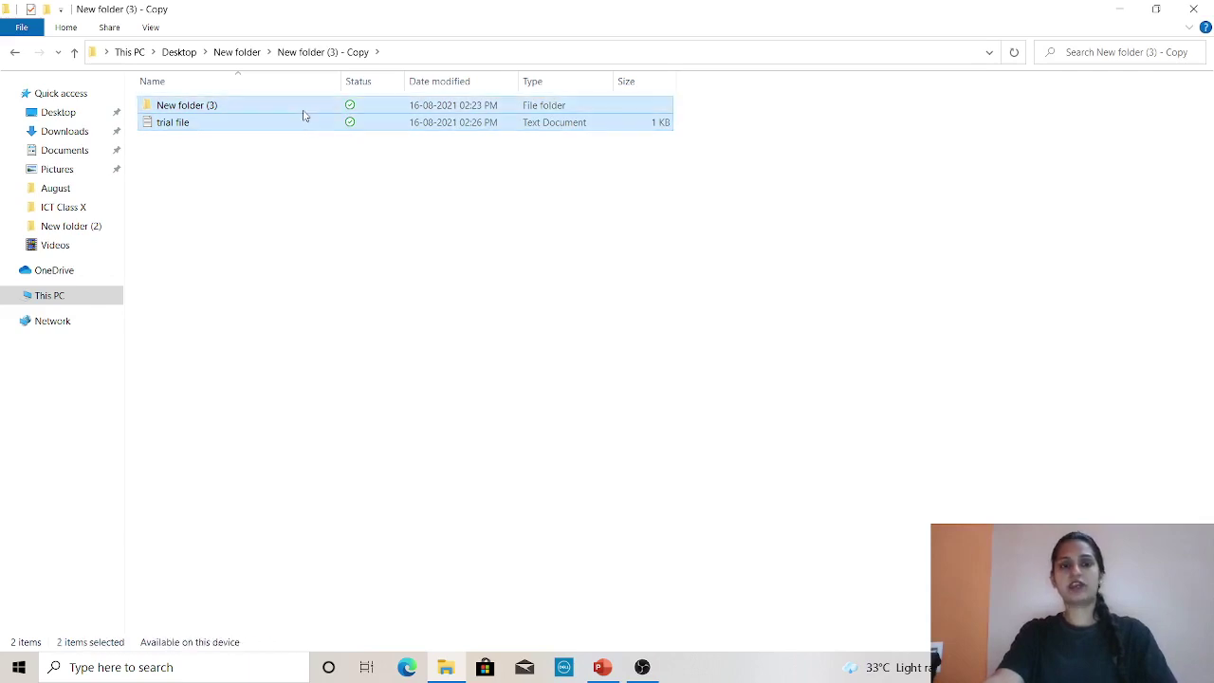
pyautogui.click(315, 216)
pyautogui.click(287, 125)
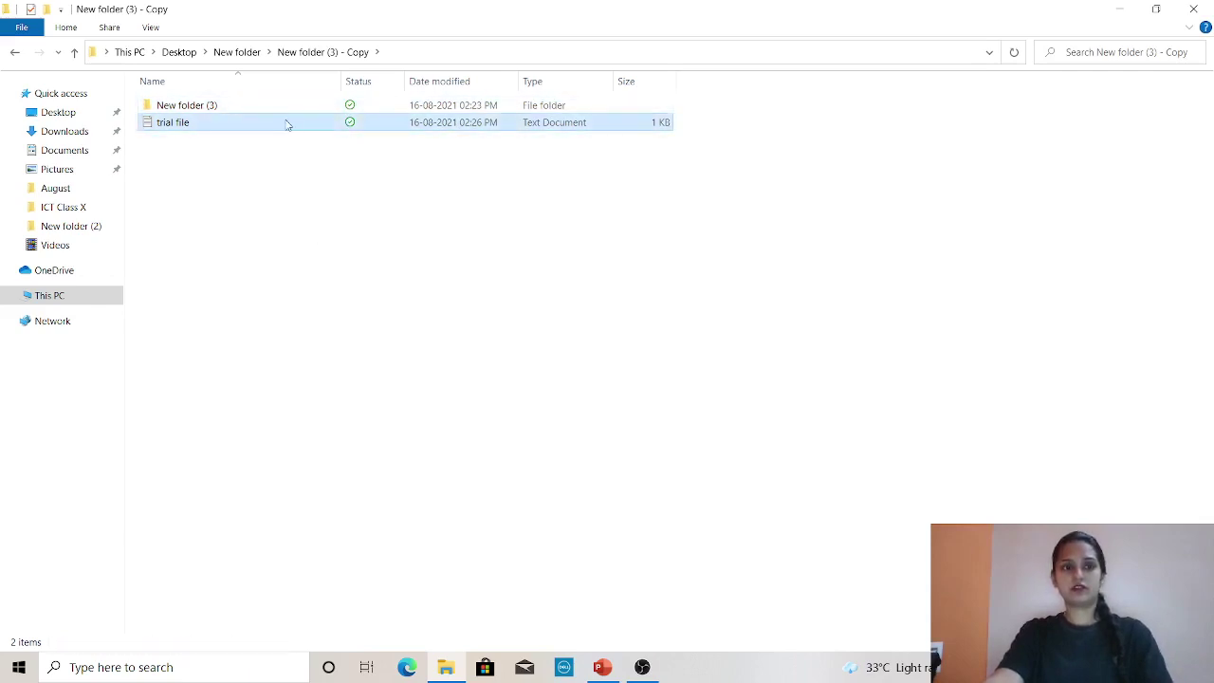
pyautogui.click(276, 111)
pyautogui.keyDown('ctrl'); pyautogui.click(274, 124); pyautogui.keyUp('ctrl')
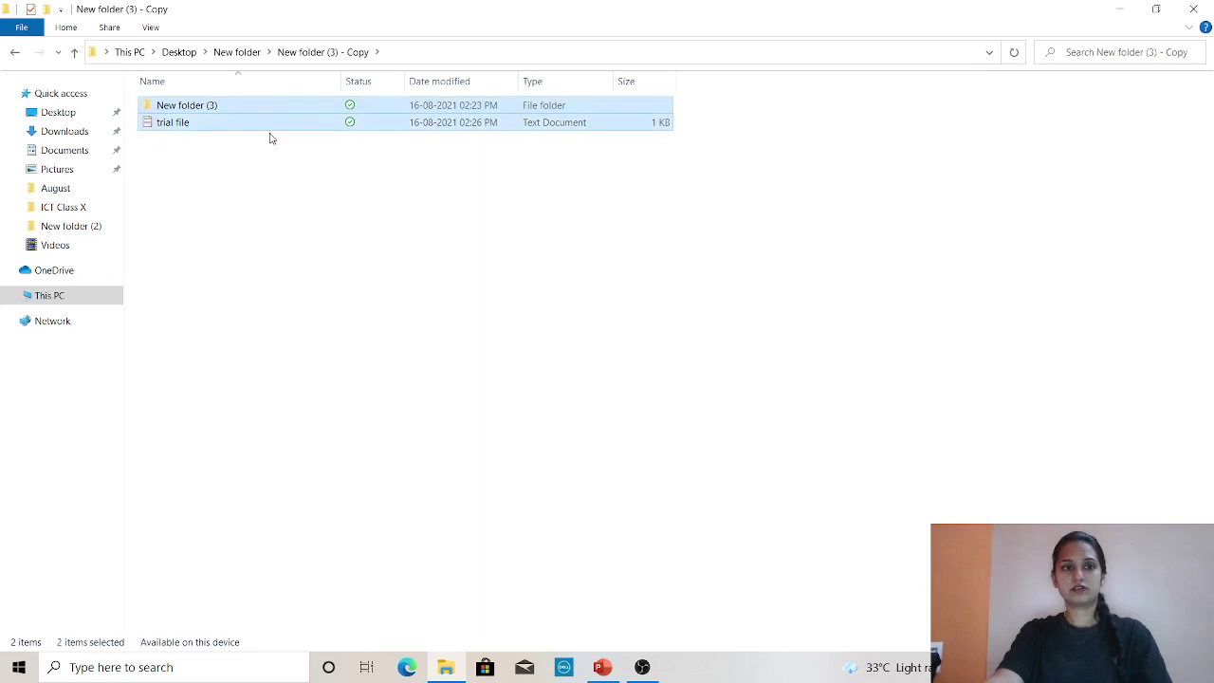
pyautogui.click(372, 311)
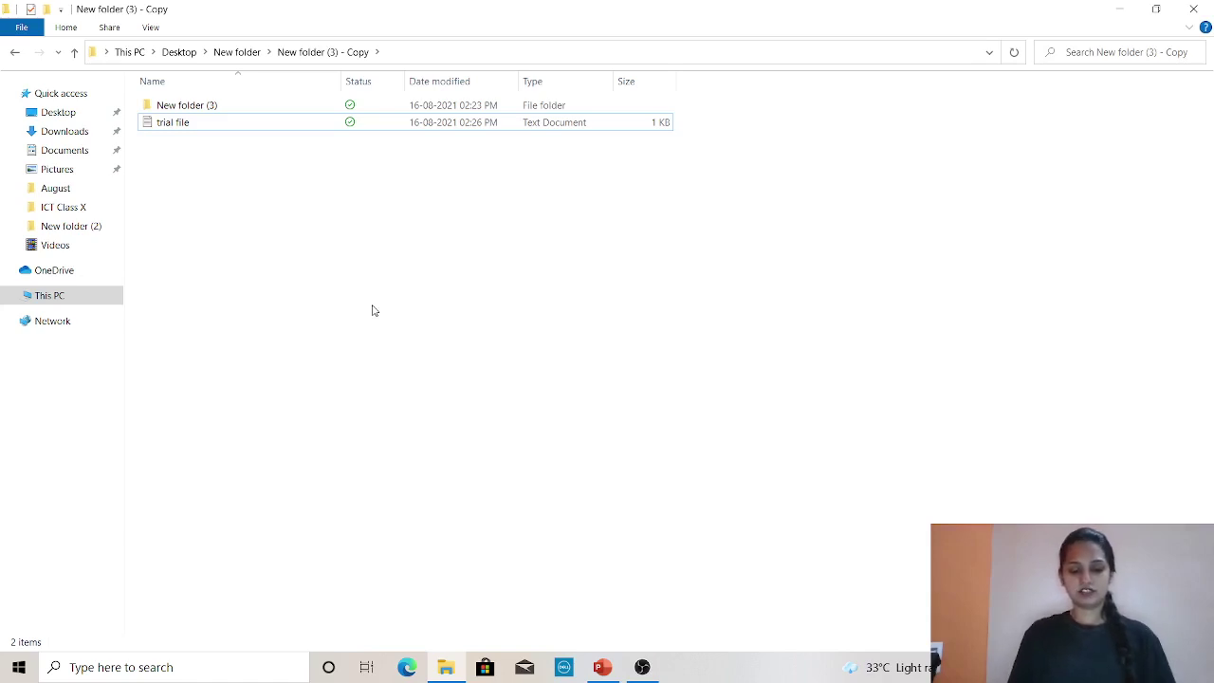
# Copy New folder (3) and paste the duplicate into the same folder
pyautogui.click(202, 110)
pyautogui.hotkey('ctrl', 'c')
pyautogui.hotkey('ctrl', 'v')
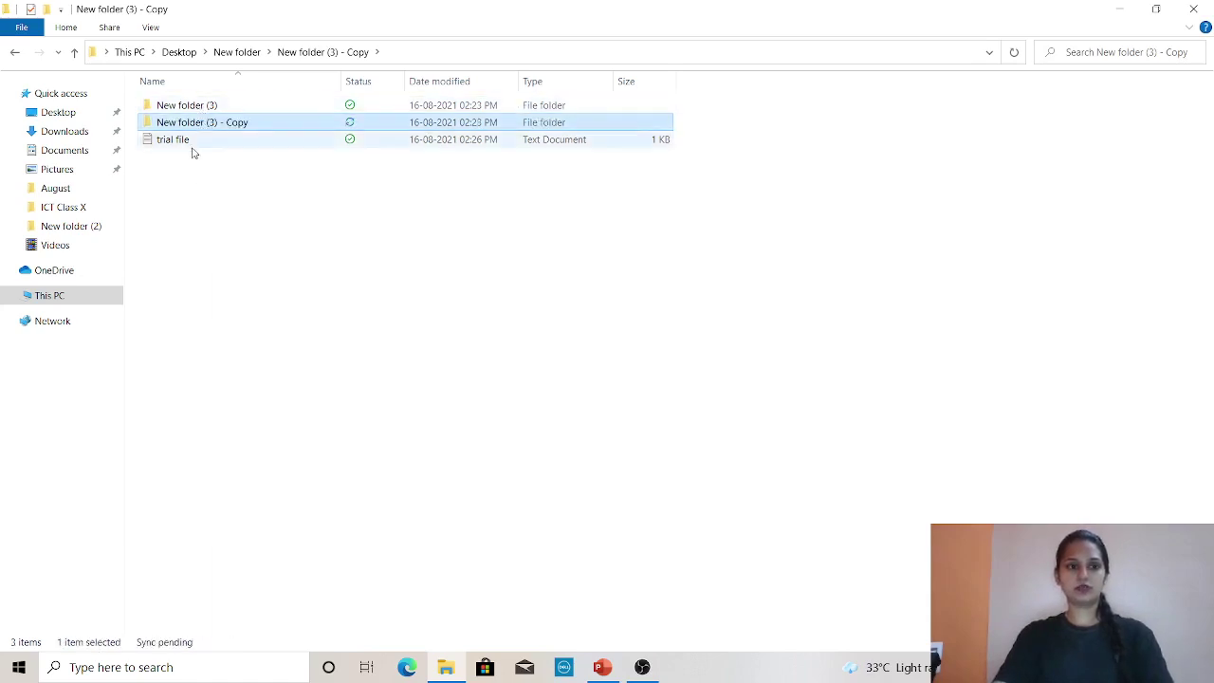
# Select the whole range of items from New folder (3) through trial file, and clear the selection
pyautogui.click(200, 222)
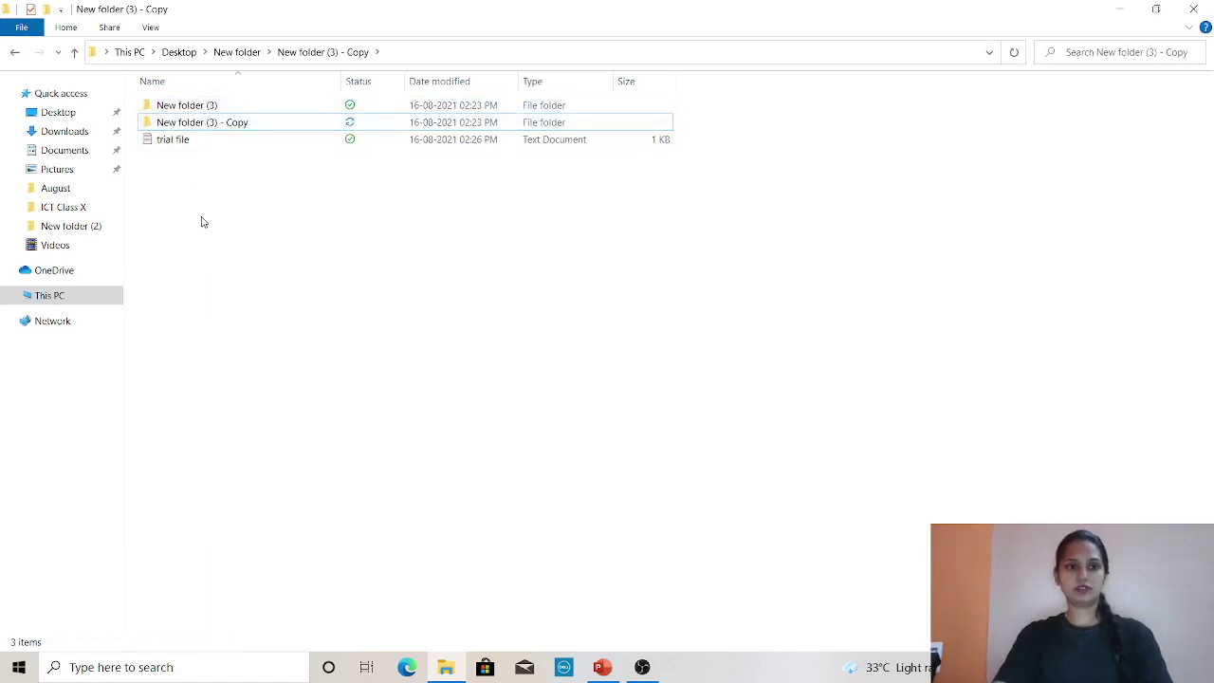
pyautogui.click(229, 107)
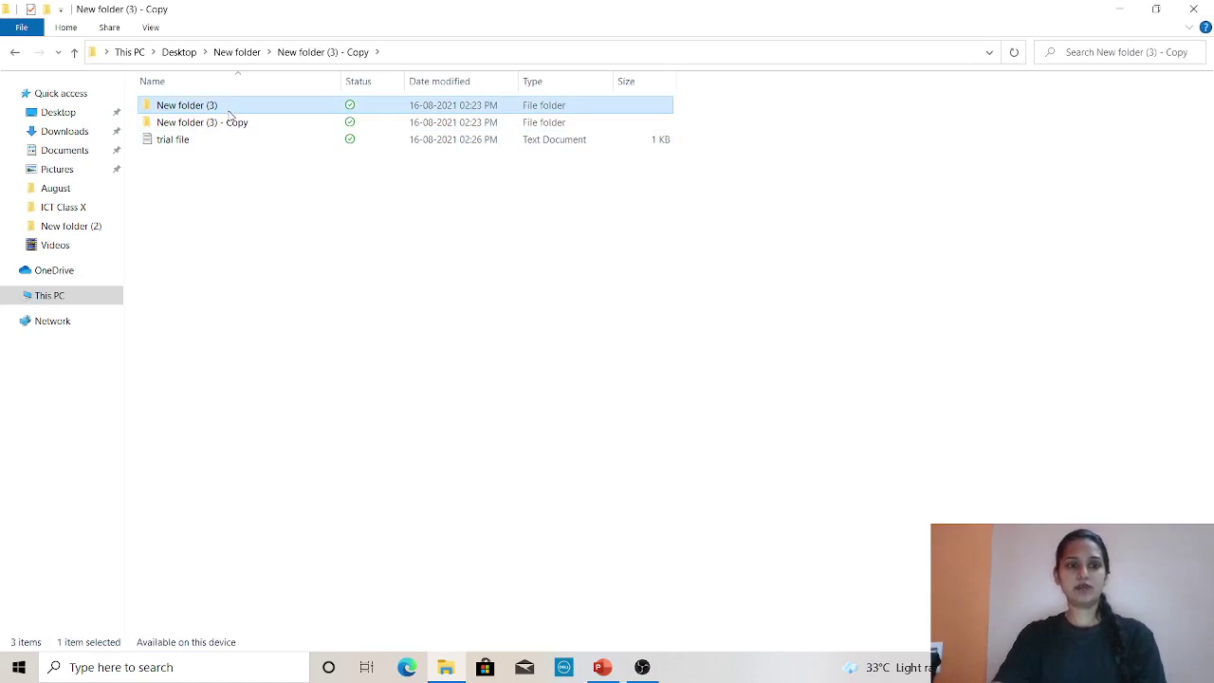
pyautogui.keyDown('shift'); pyautogui.click(192, 143); pyautogui.keyUp('shift')
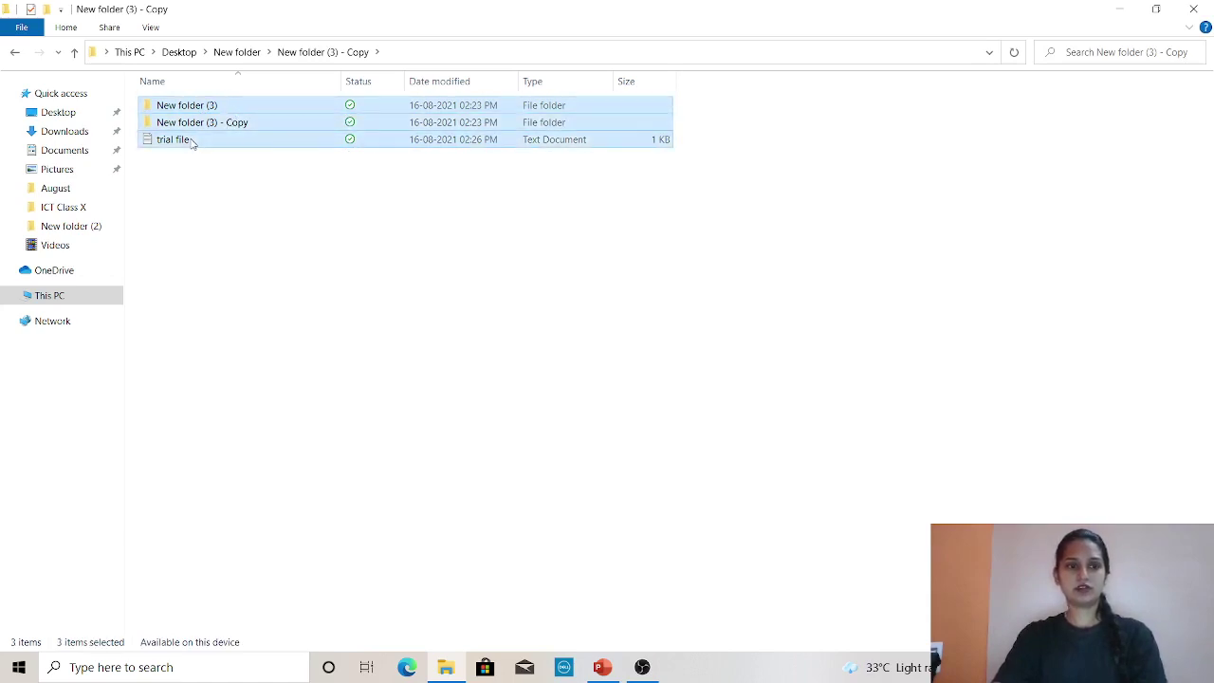
pyautogui.click(221, 303)
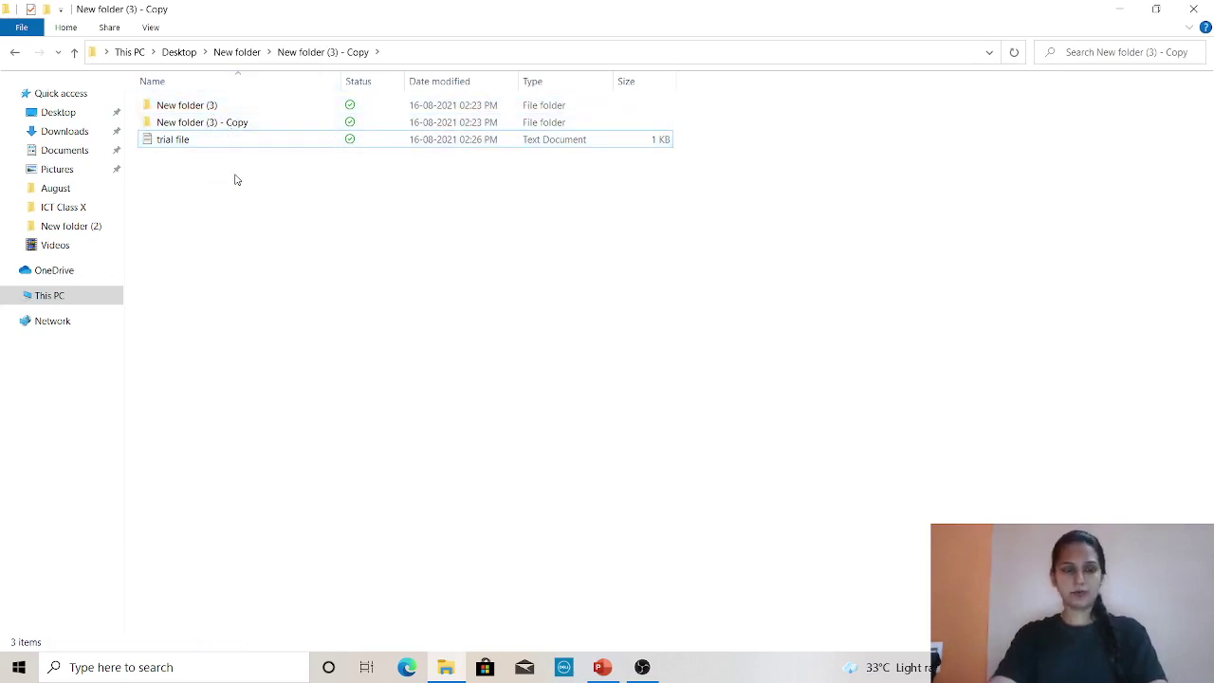
# Select only New folder (3) and trial file, skipping the folder between them, and clear the selection
pyautogui.click(220, 108)
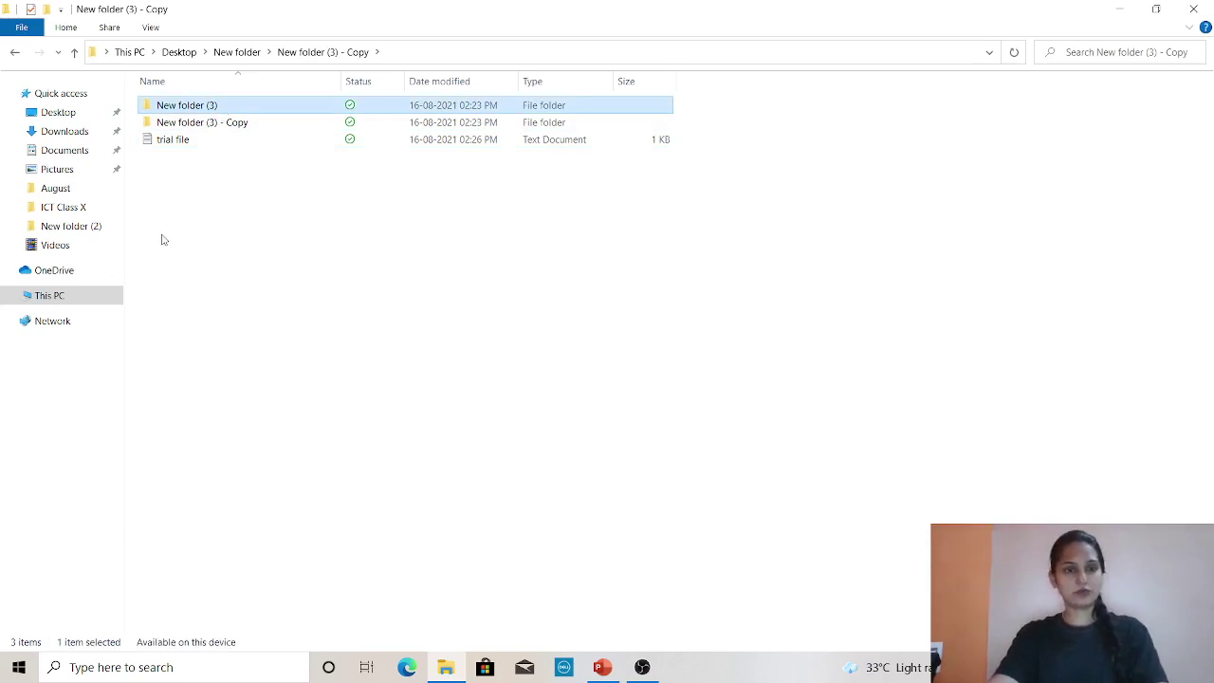
pyautogui.click(214, 151)
pyautogui.click(211, 108)
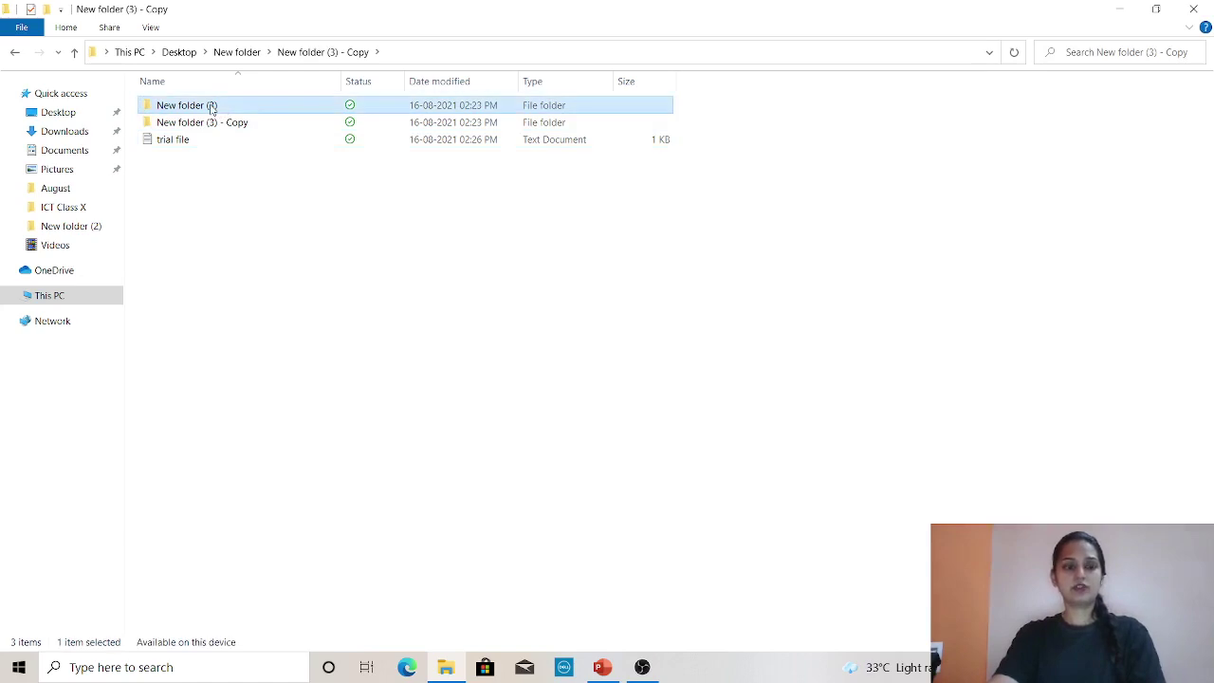
pyautogui.keyDown('ctrl'); pyautogui.click(208, 143); pyautogui.keyUp('ctrl')
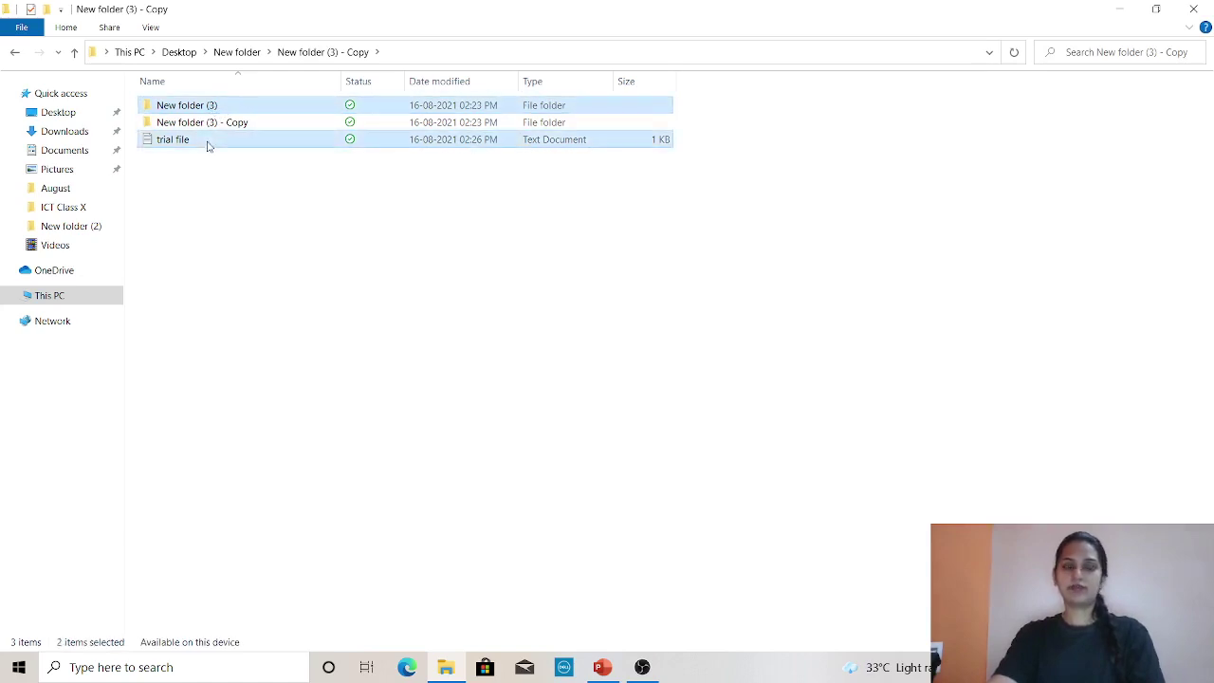
pyautogui.click(393, 261)
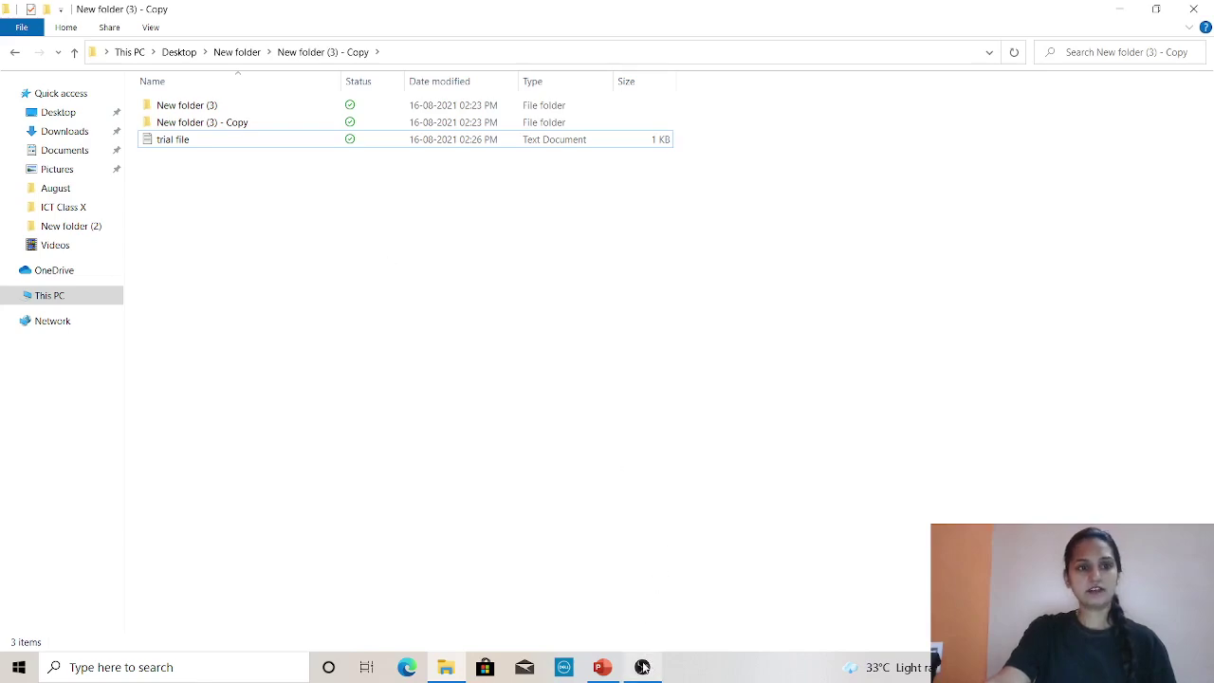
# Switch to PowerPoint and start the slide show from the File Operations on Windows 10 slide
pyautogui.click(637, 589)
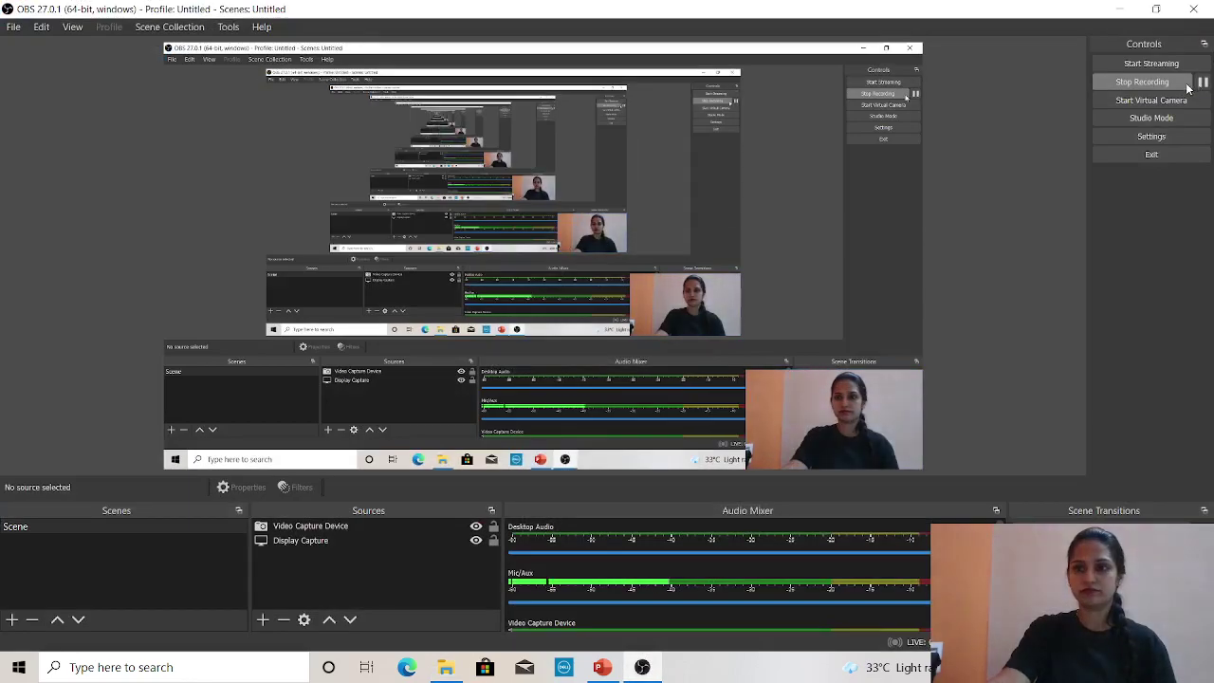
pyautogui.click(599, 670)
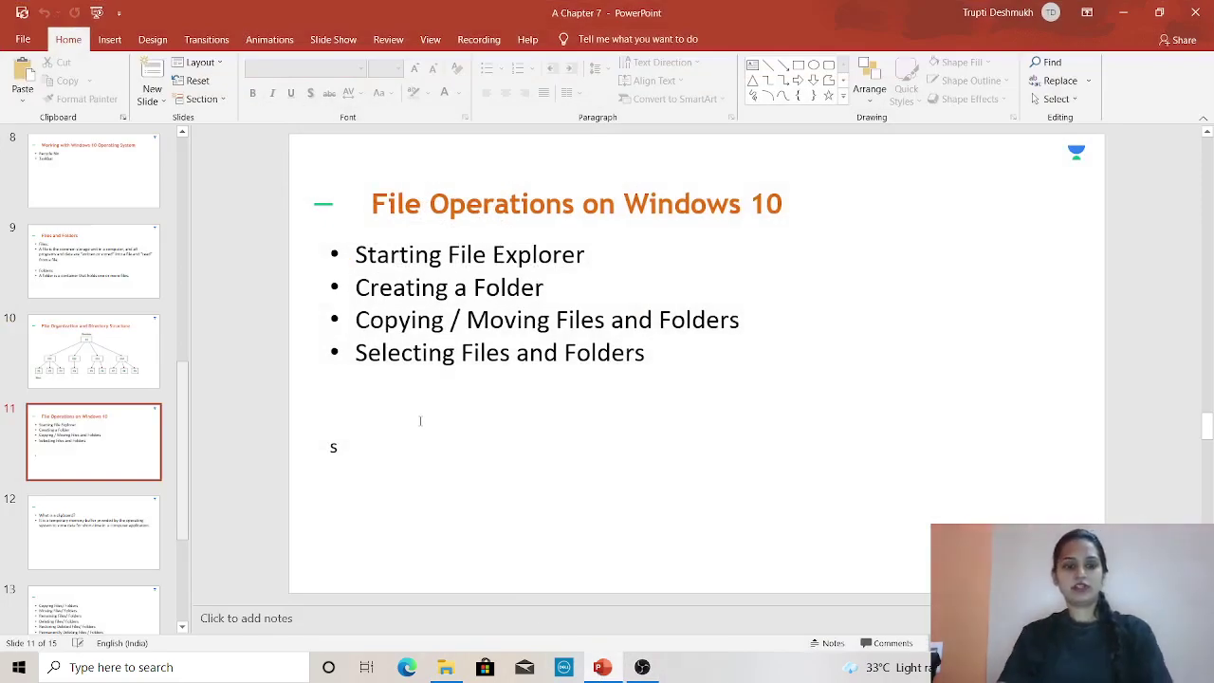
pyautogui.hotkey('shift', 'F5')
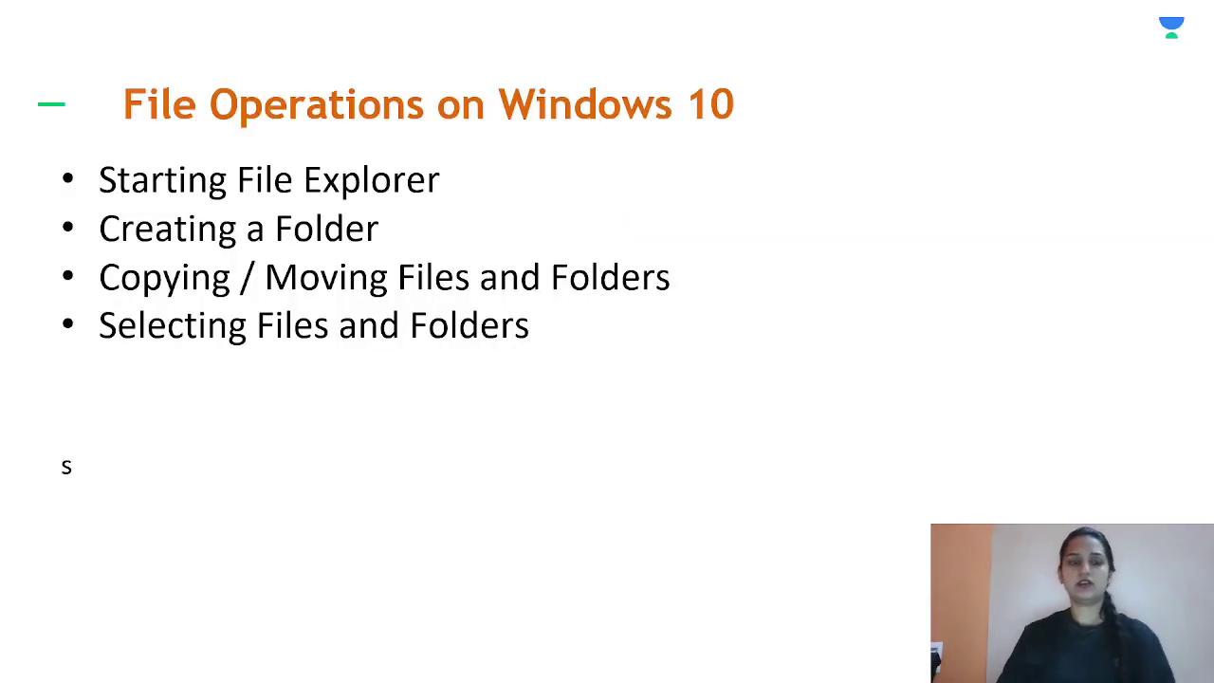
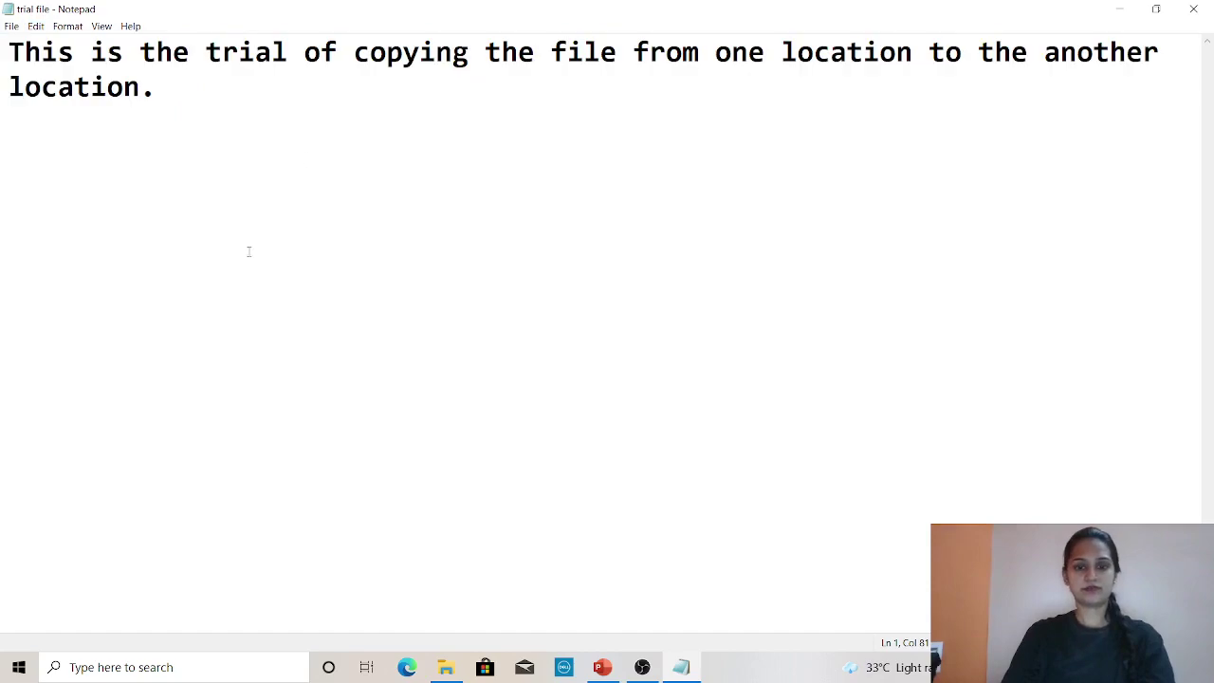
# Close the trial file, open a new Notepad document, and paste the copied sentence into it
pyautogui.hotkey('alt', 'F4')
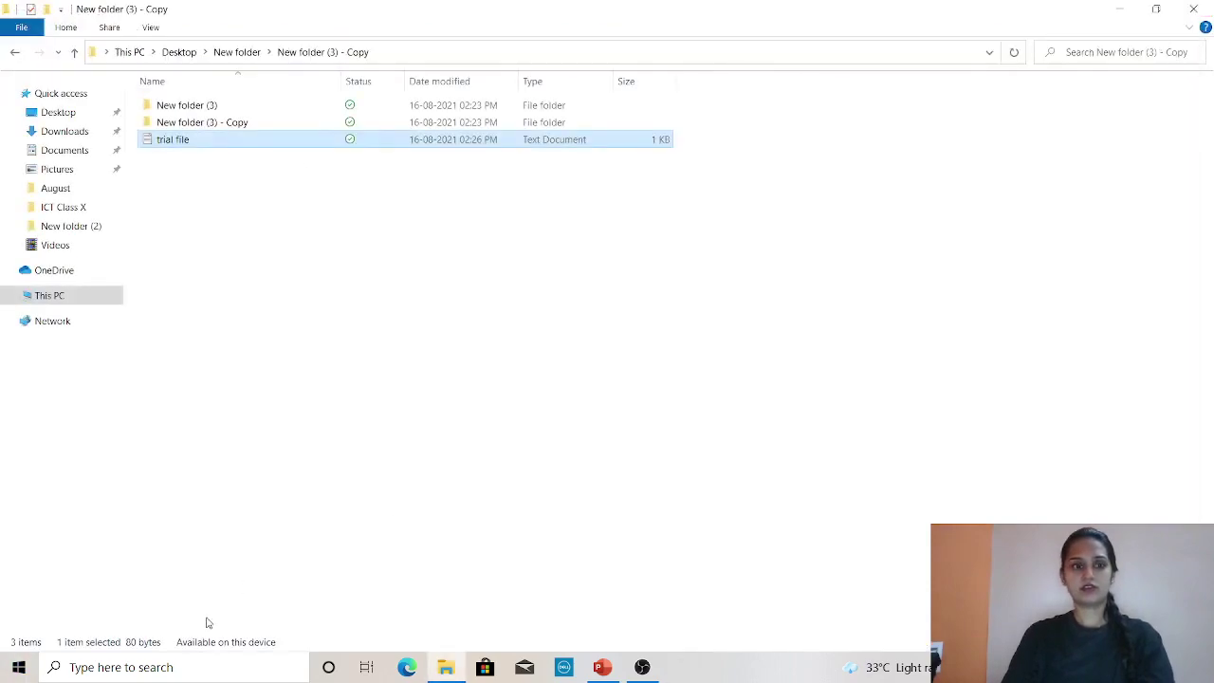
pyautogui.click(29, 671)
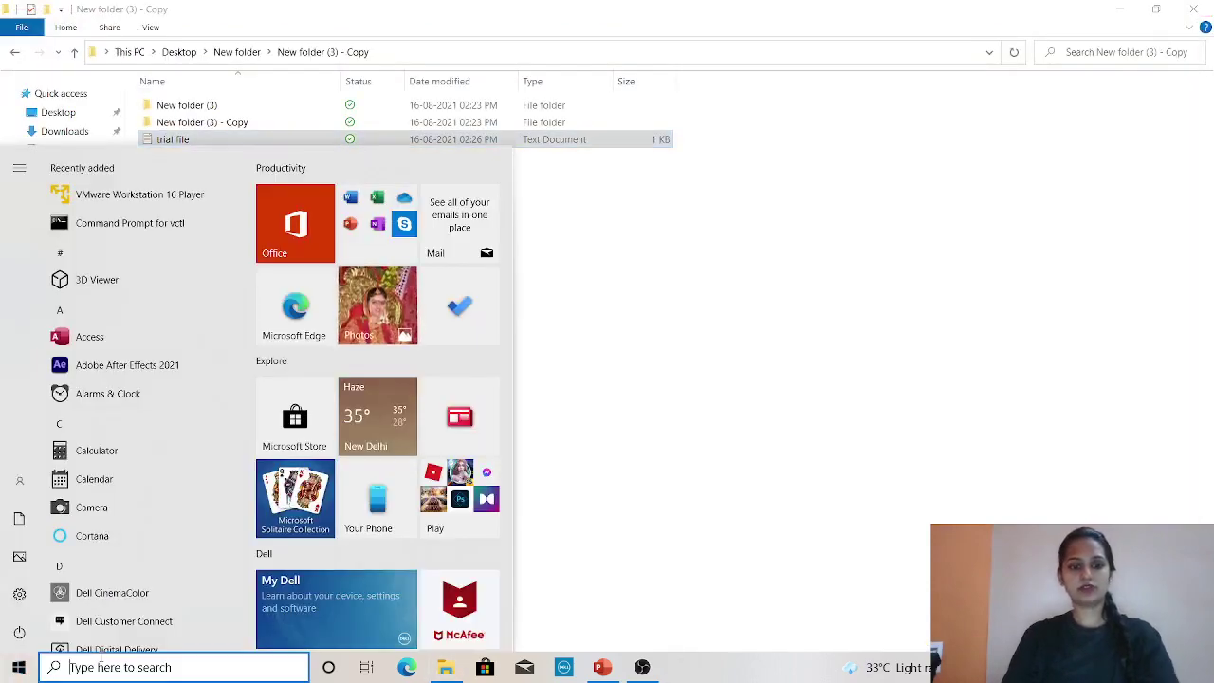
pyautogui.press('Escape')
pyautogui.click(102, 662)
pyautogui.write('notepad')
pyautogui.click(173, 239)
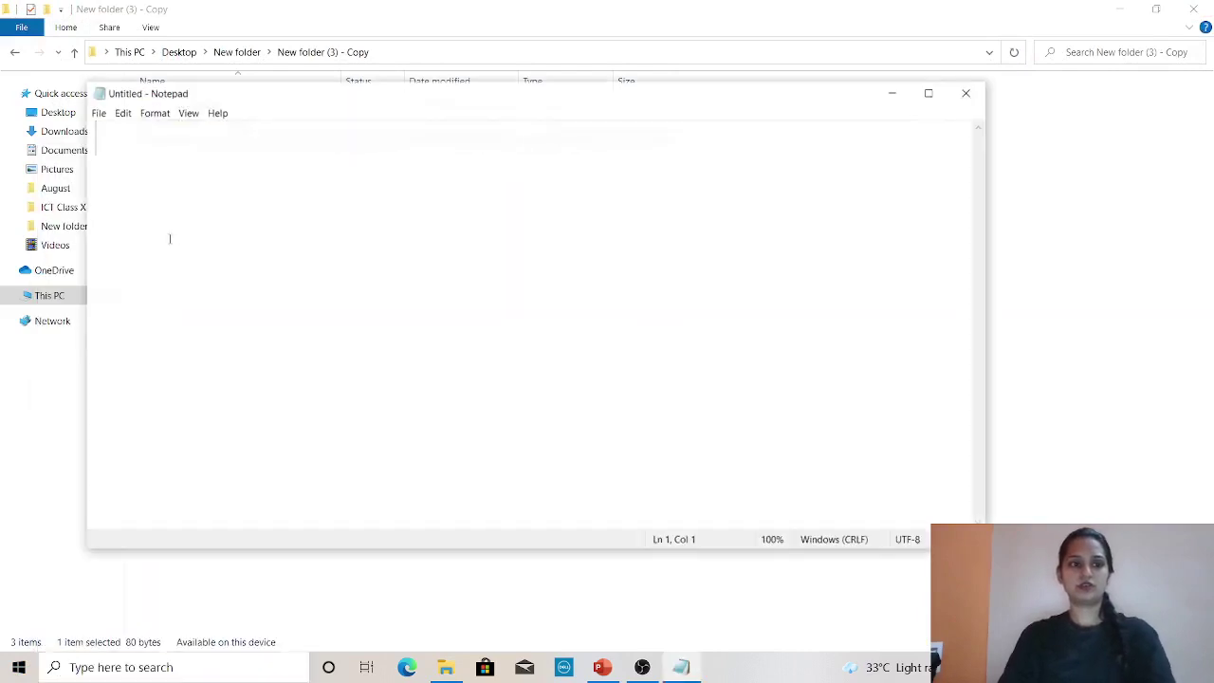
pyautogui.rightClick(253, 162)
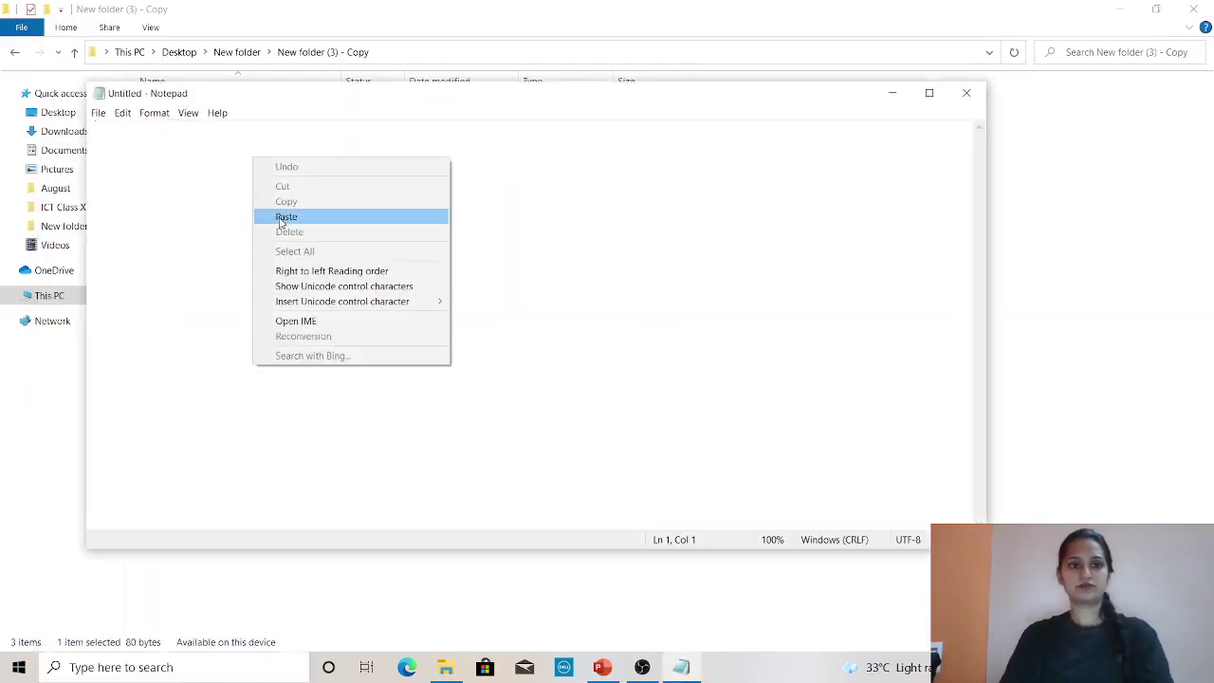
pyautogui.click(281, 217)
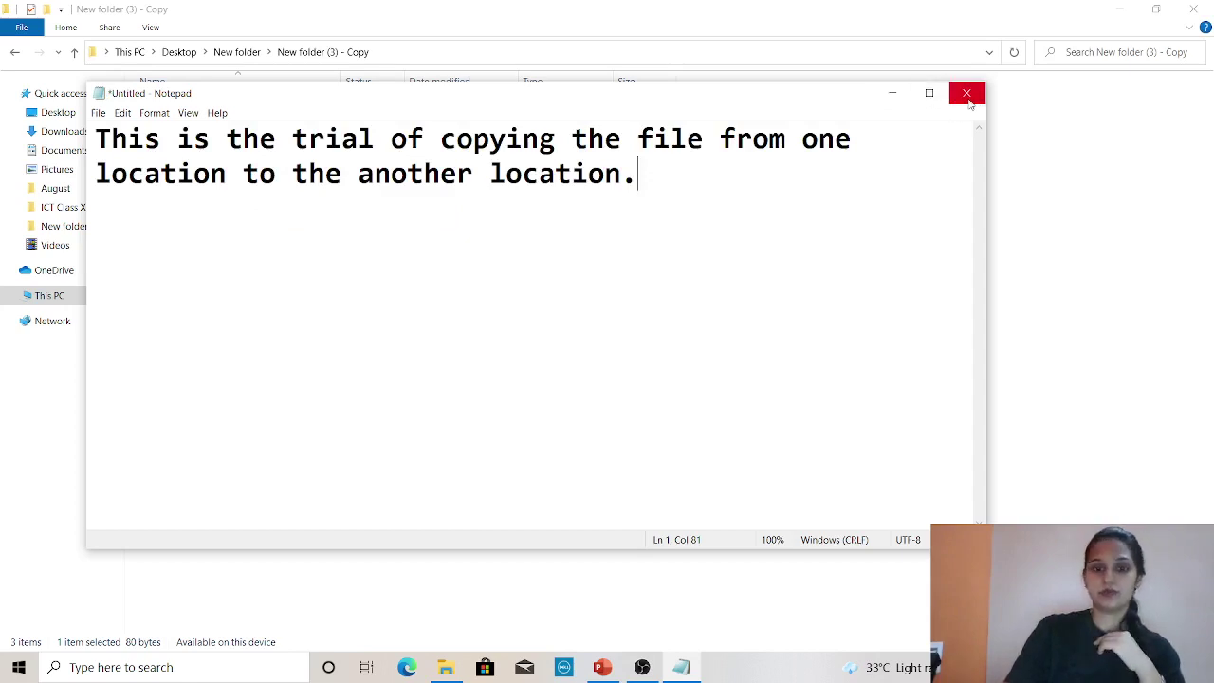
# Open Word, create a blank document, and paste the copied sentence into it
pyautogui.click(18, 666)
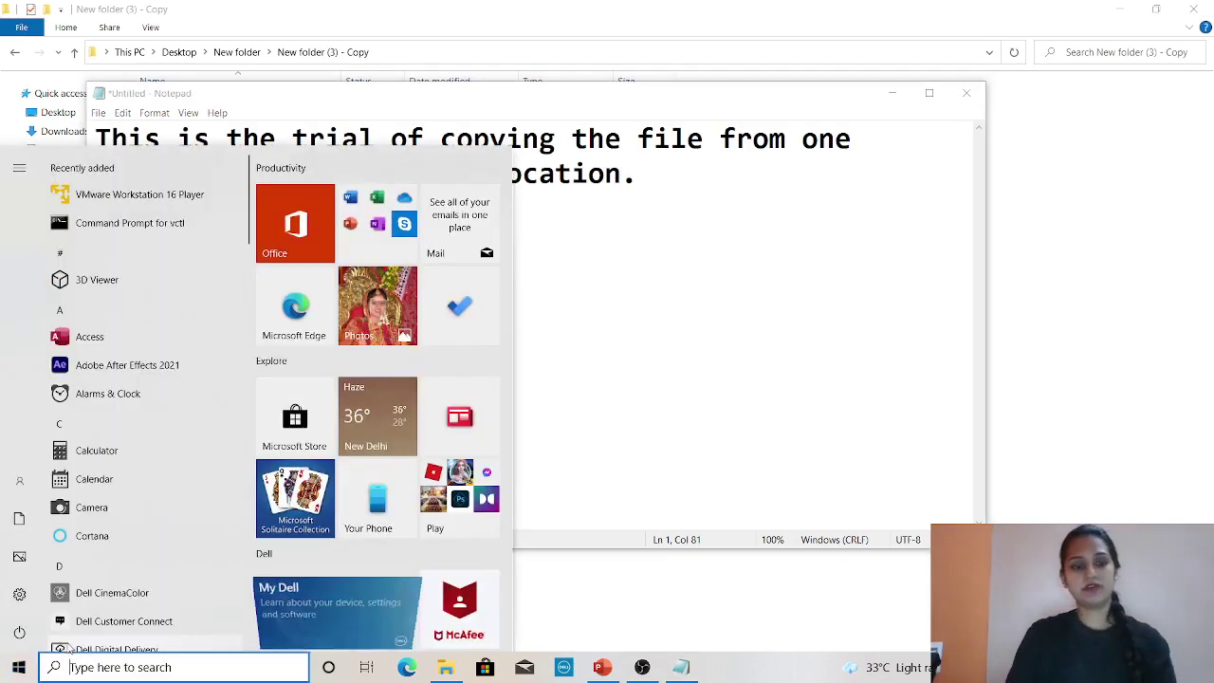
pyautogui.click(65, 646)
pyautogui.write('wo')
pyautogui.click(152, 246)
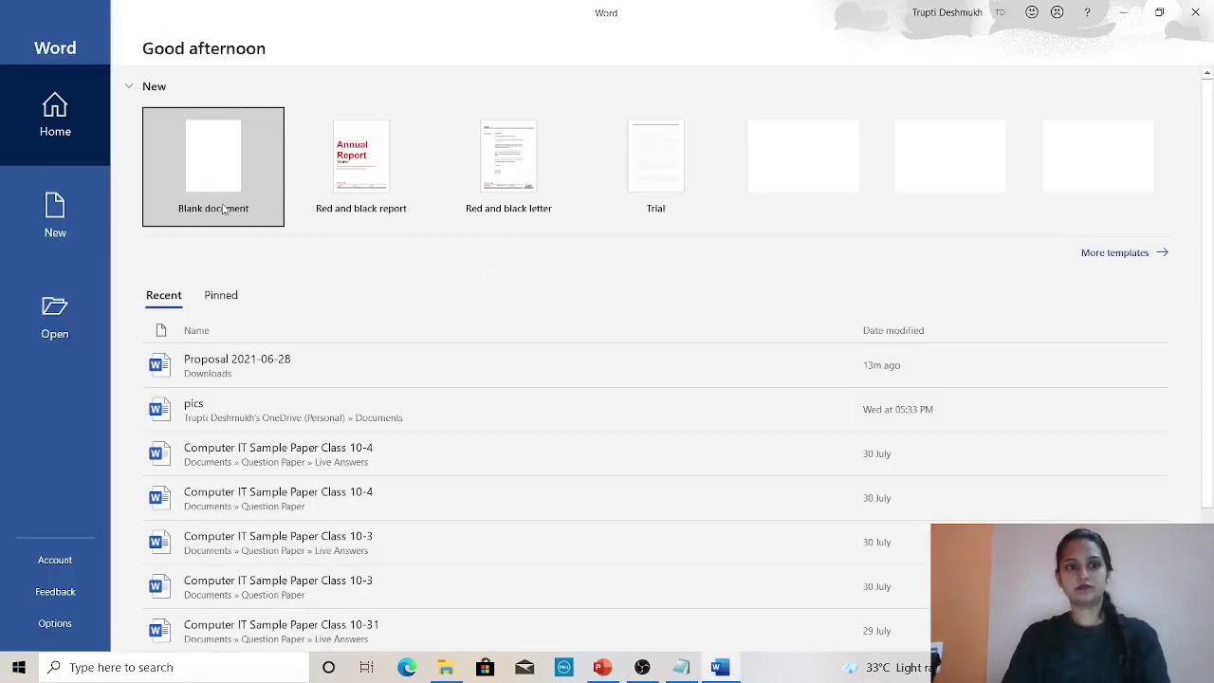
pyautogui.click(220, 209)
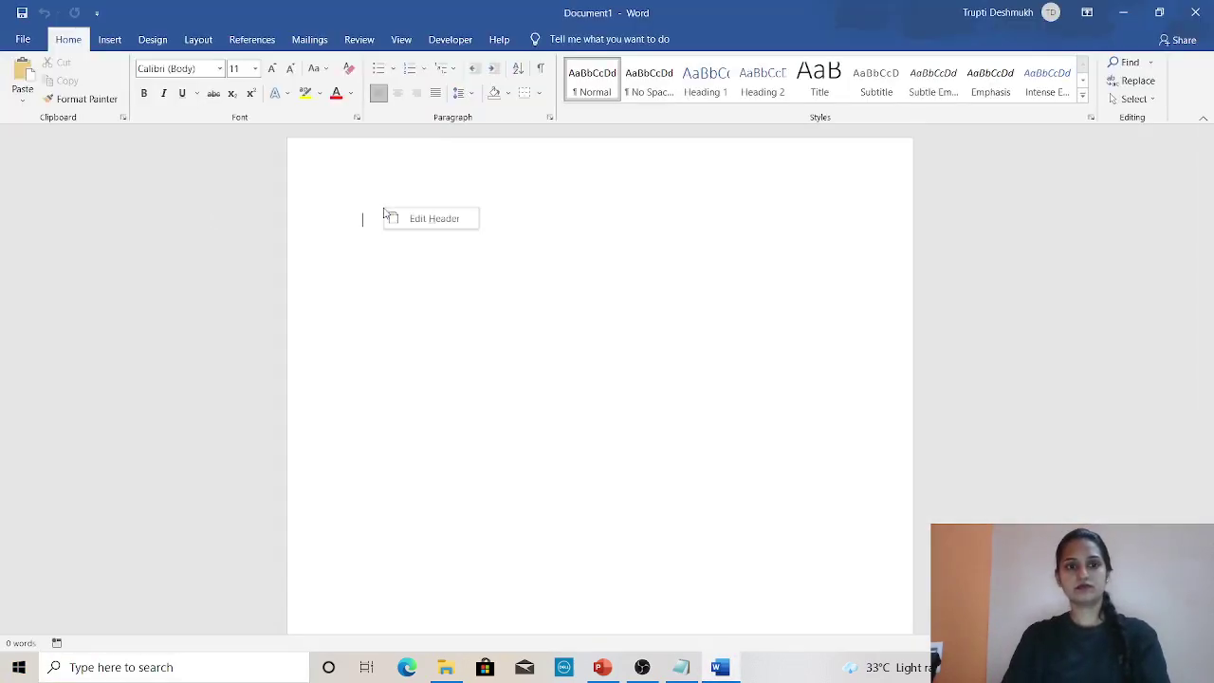
pyautogui.click(23, 74)
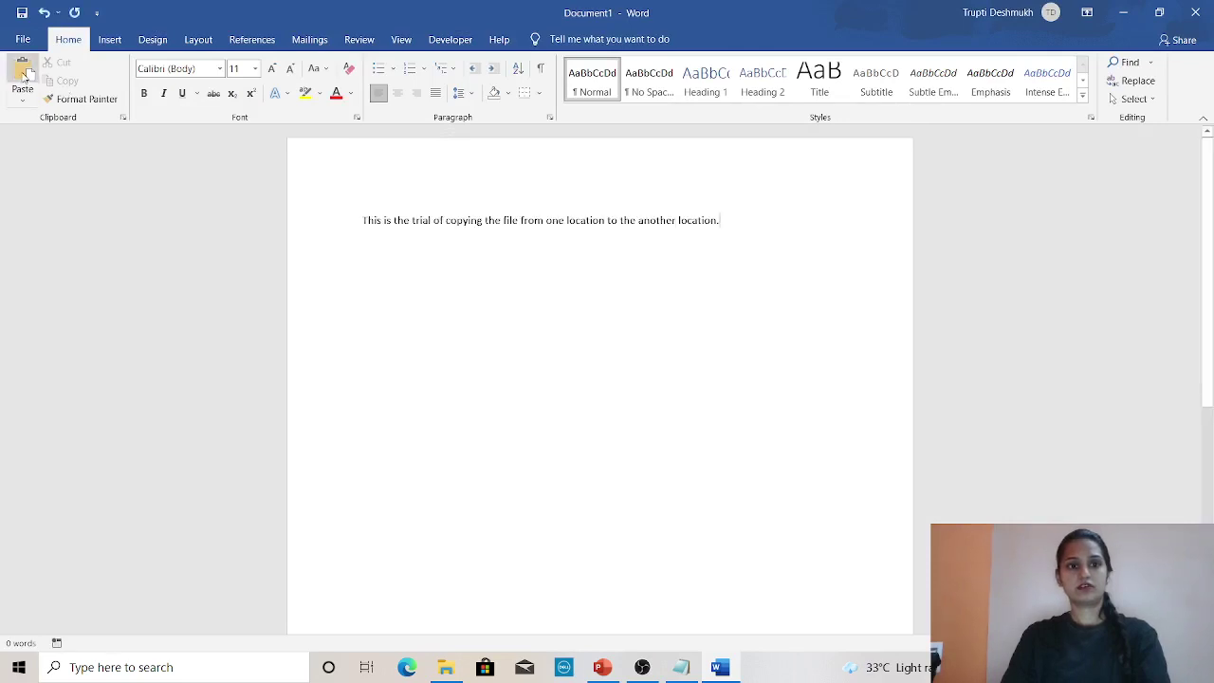
# Paste the sentence again as Unformatted Unicode Text using Paste Special, and undo that paste
pyautogui.click(23, 100)
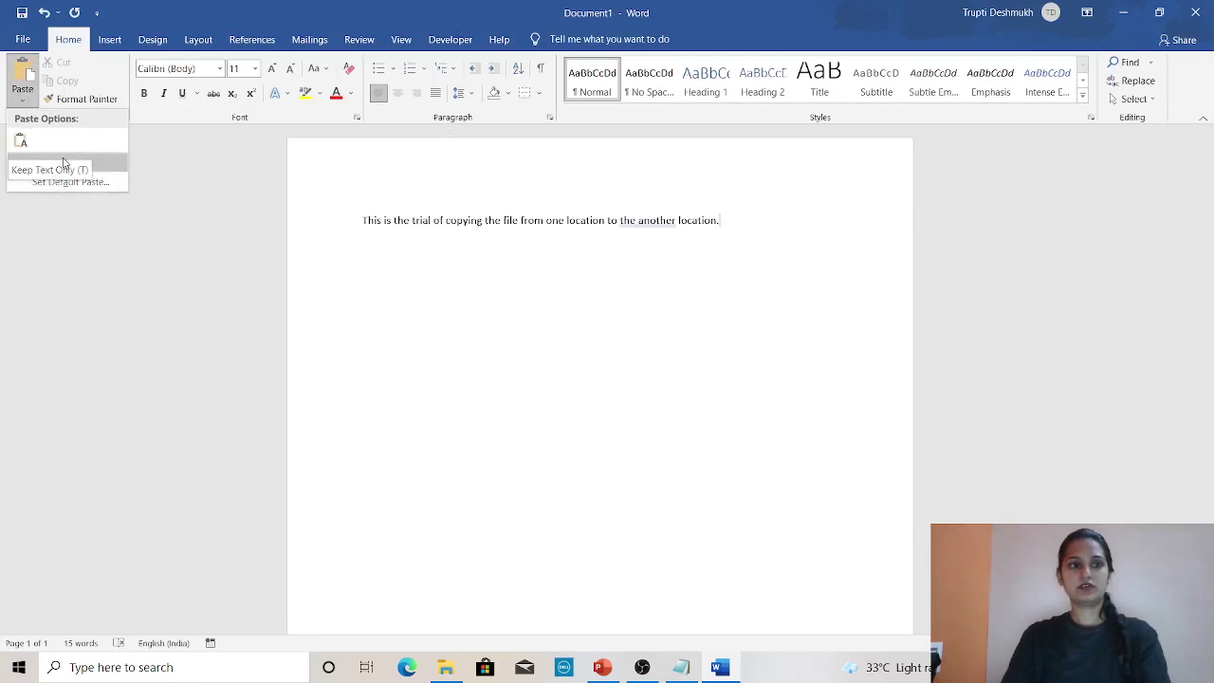
pyautogui.click(61, 165)
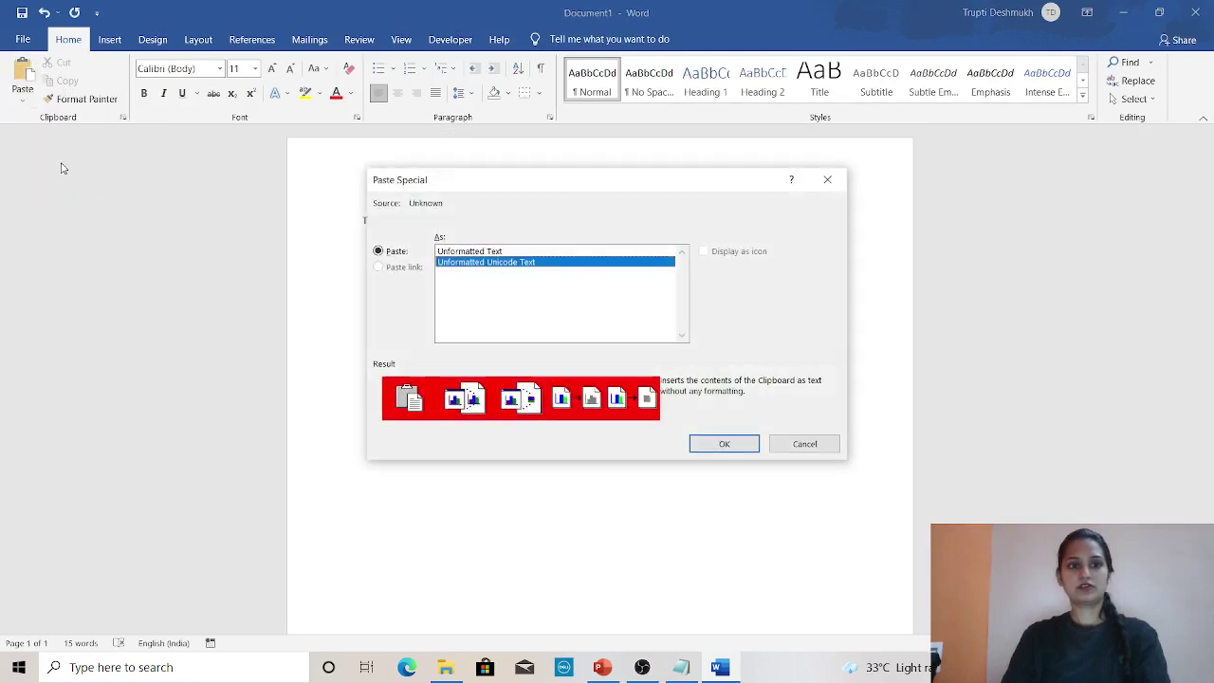
pyautogui.click(726, 442)
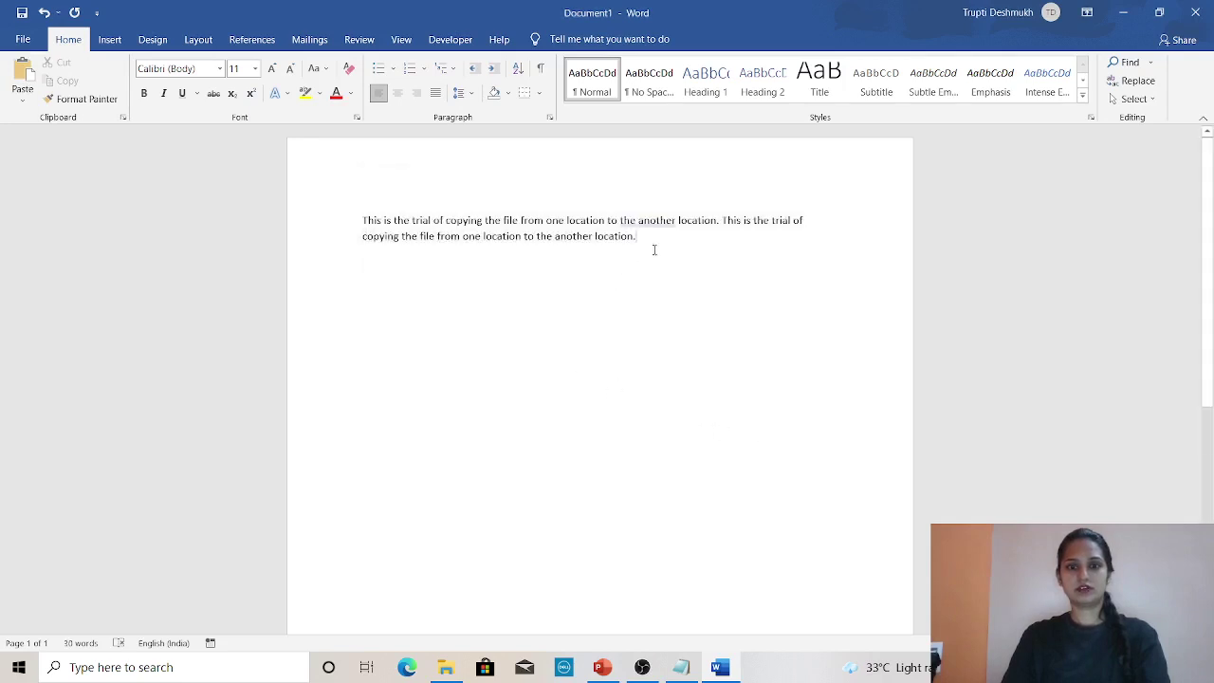
pyautogui.hotkey('ctrl', 'a')
pyautogui.hotkey('ctrl', 'z')
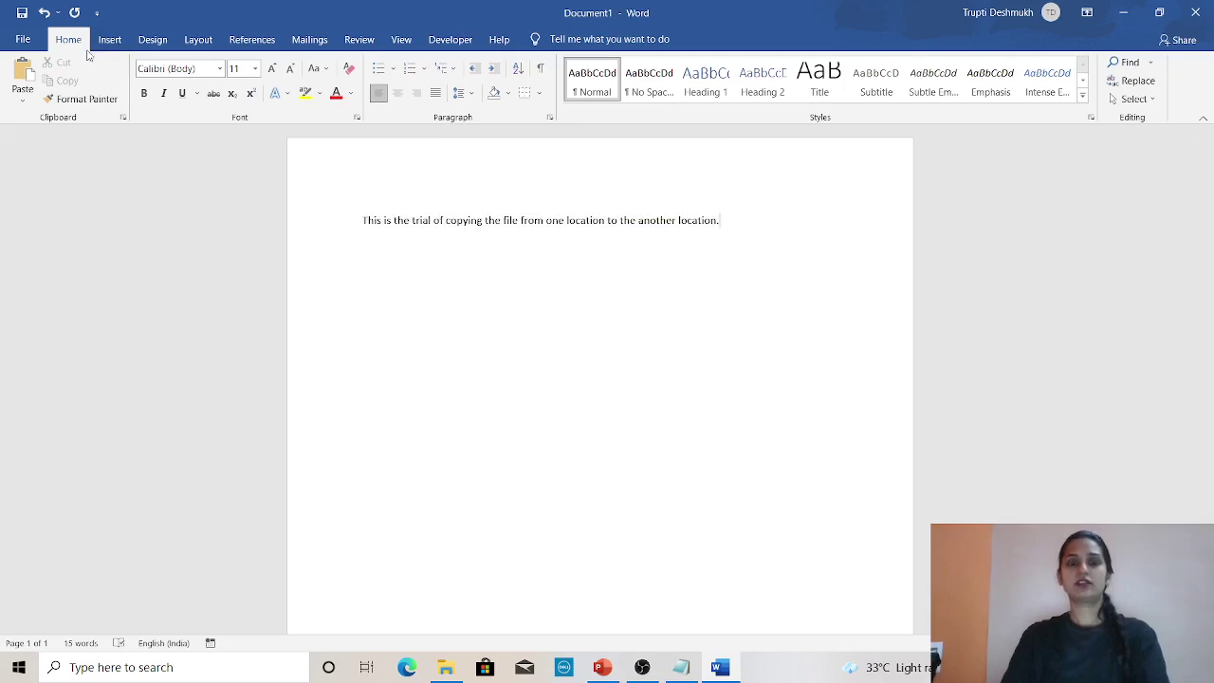
# Copy the phrase "copying the file from one location" and paste it two lines below the sentence
pyautogui.moveTo(607, 220); pyautogui.dragTo(445, 220)
pyautogui.hotkey('ctrl', 'c')
pyautogui.click(783, 214)
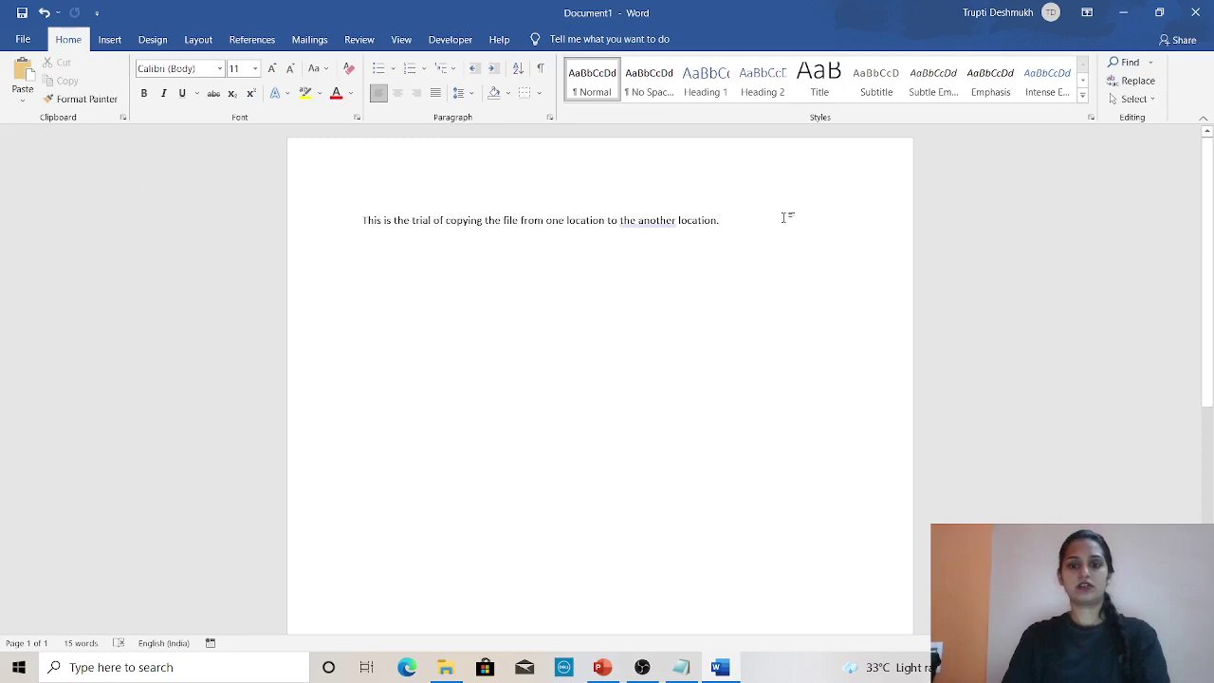
pyautogui.press('Return')
pyautogui.press('Return')
pyautogui.hotkey('ctrl', 'v')
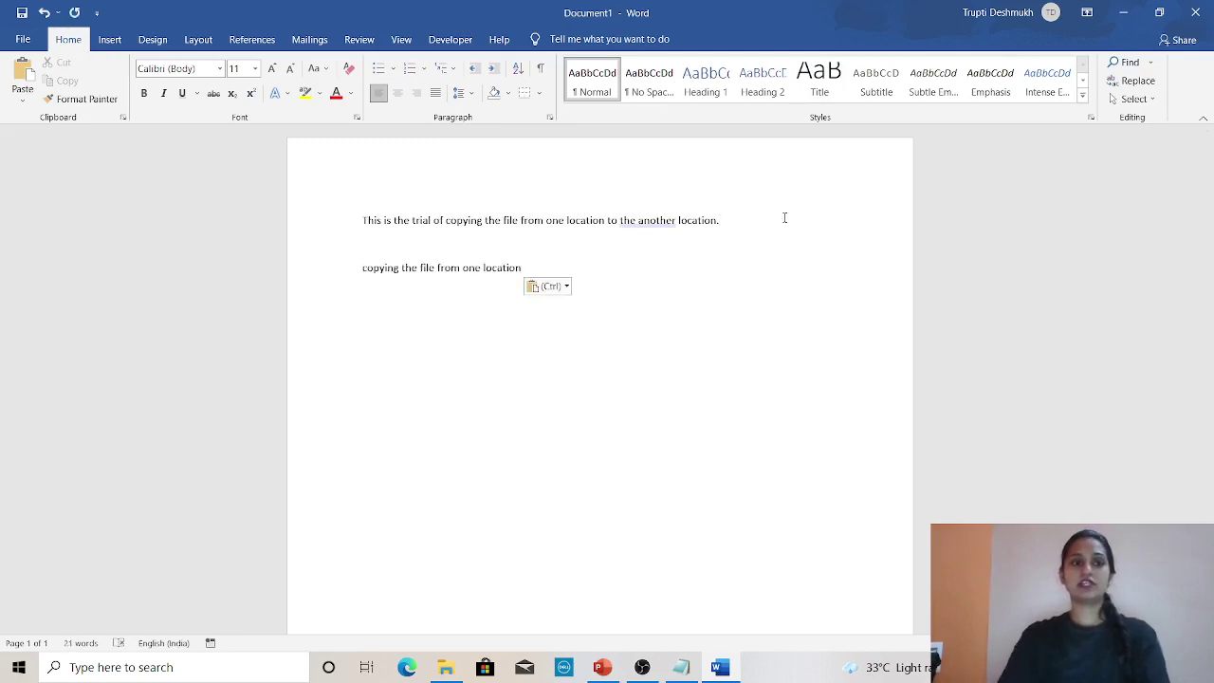
# Show Word's Clipboard history and add the full first sentence to it by copying
pyautogui.click(26, 104)
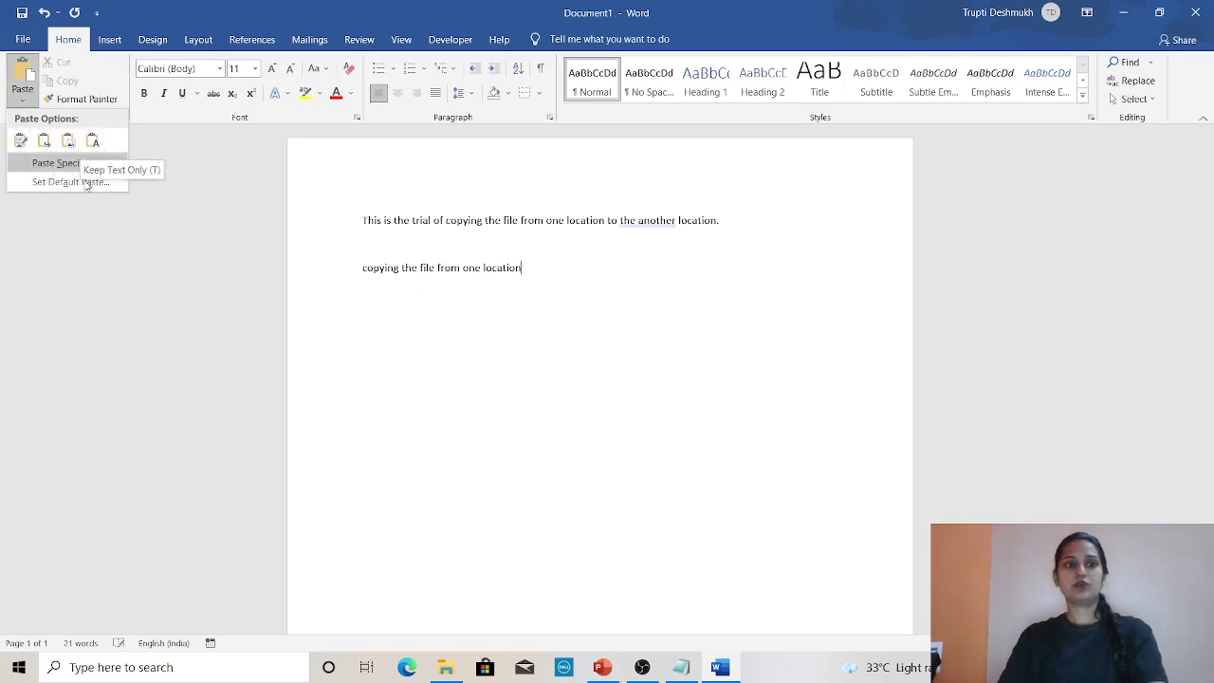
pyautogui.click(682, 365)
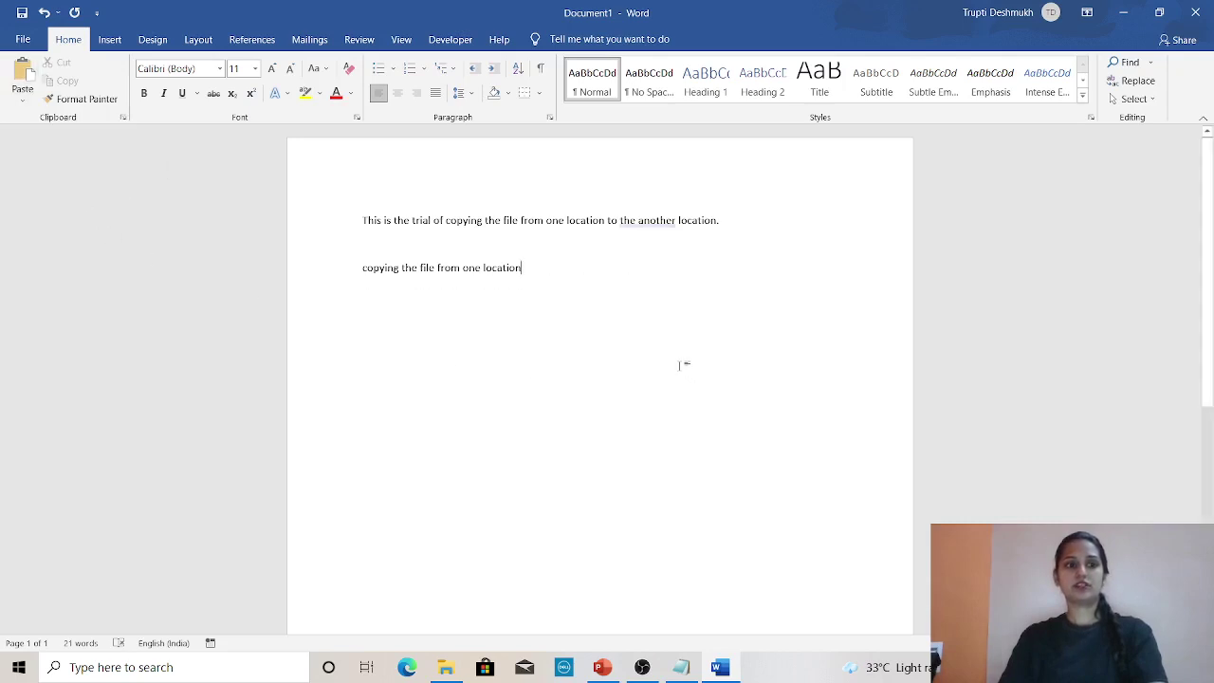
pyautogui.click(122, 117)
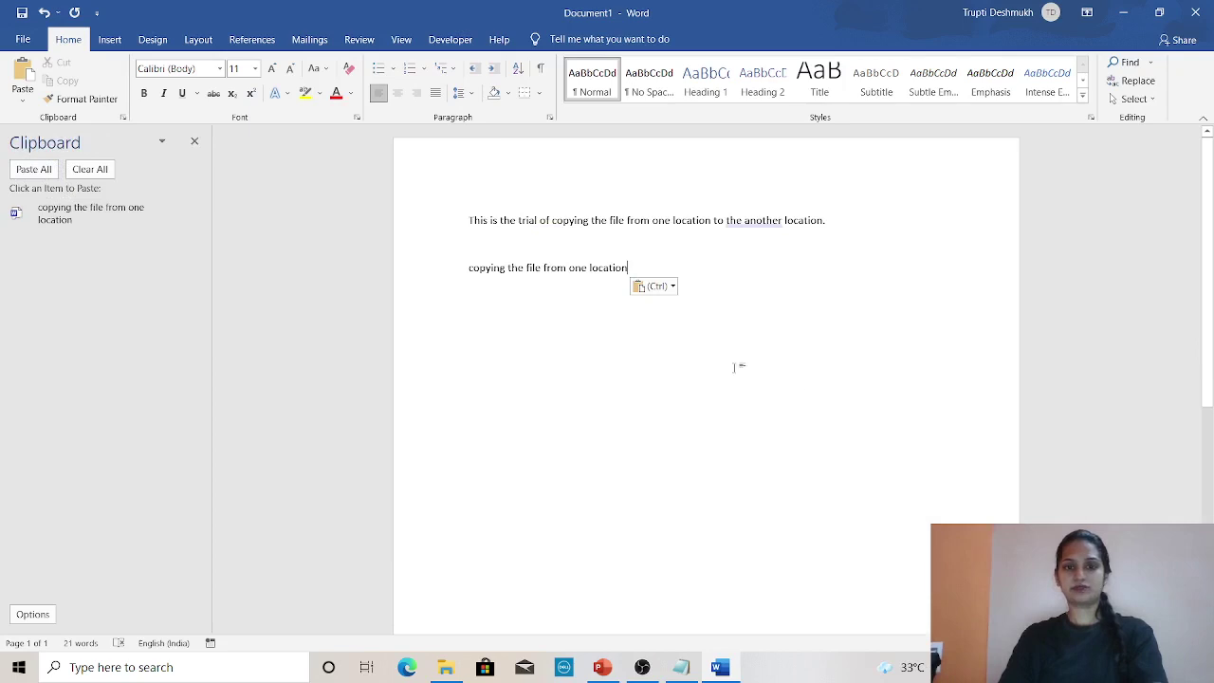
pyautogui.moveTo(841, 229); pyautogui.dragTo(445, 230)
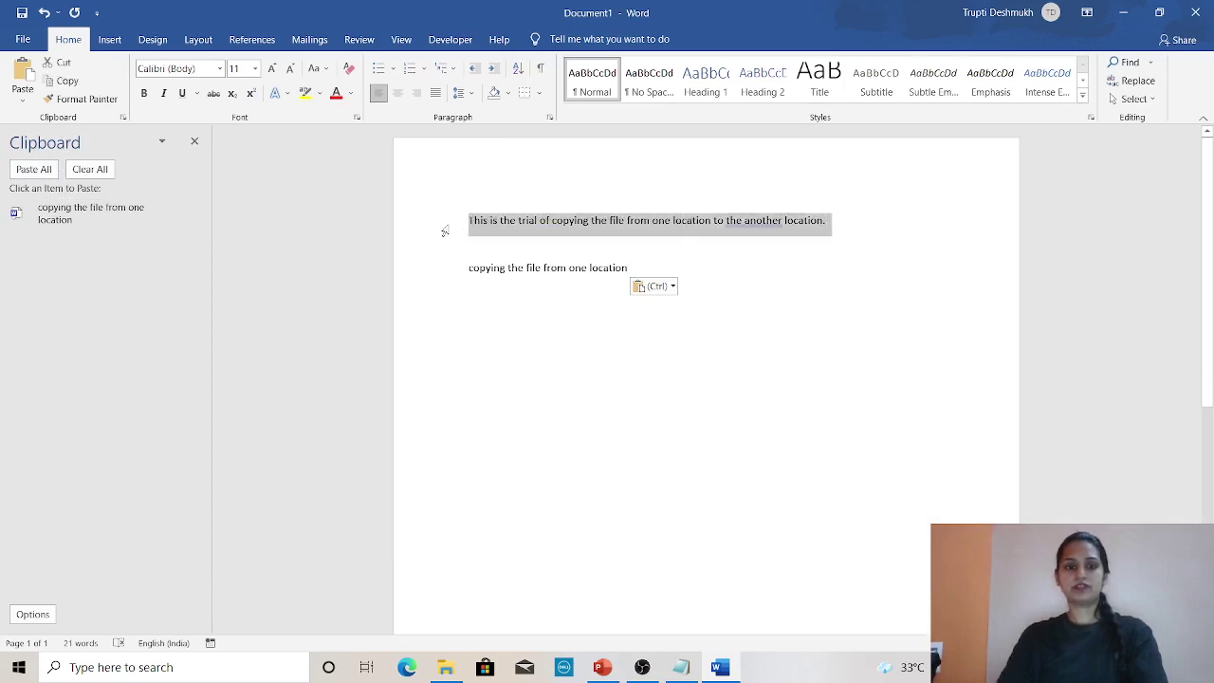
pyautogui.hotkey('ctrl', 'c')
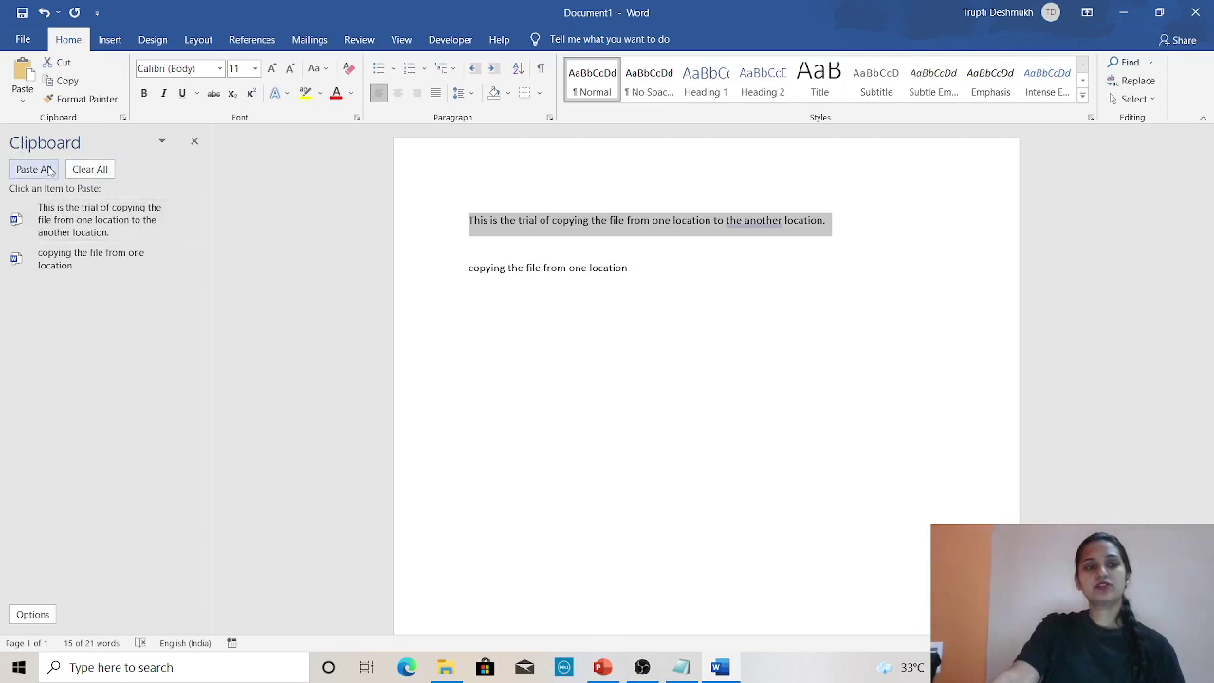
# Replace the selected sentence with the shorter Clipboard item, and keep pasting the two stored items alternately
pyautogui.click(66, 256)
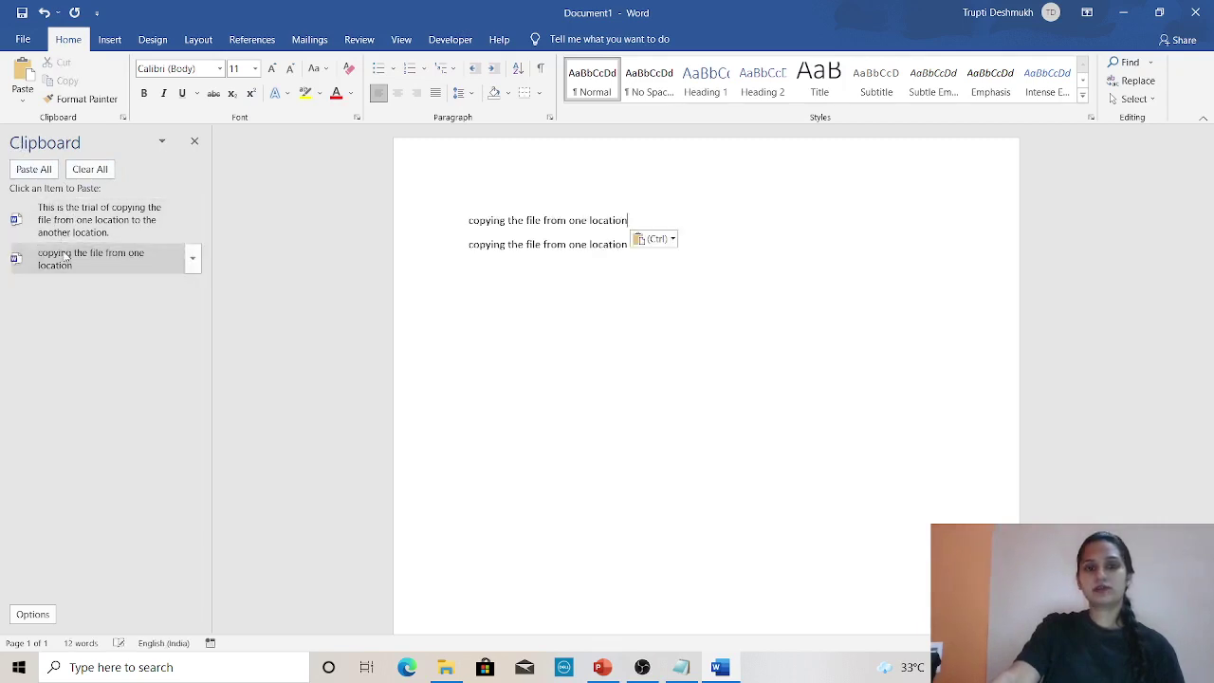
pyautogui.click(69, 221)
pyautogui.click(66, 258)
pyautogui.click(69, 221)
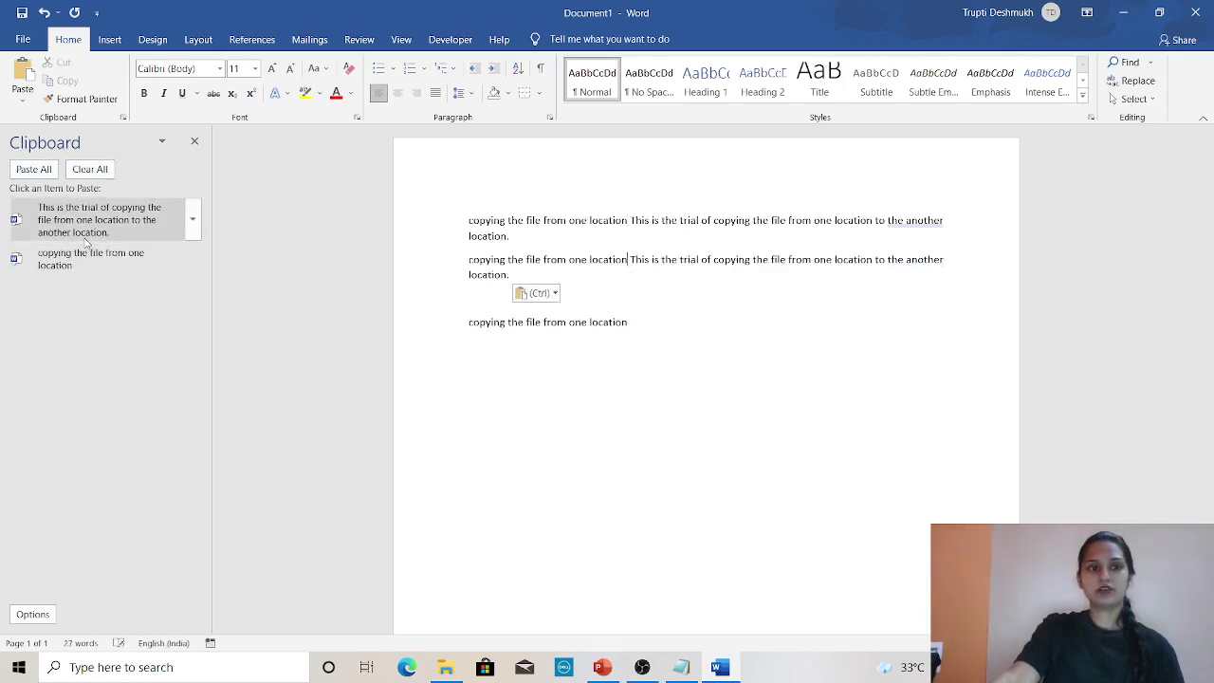
pyautogui.click(66, 258)
pyautogui.click(72, 235)
pyautogui.click(66, 258)
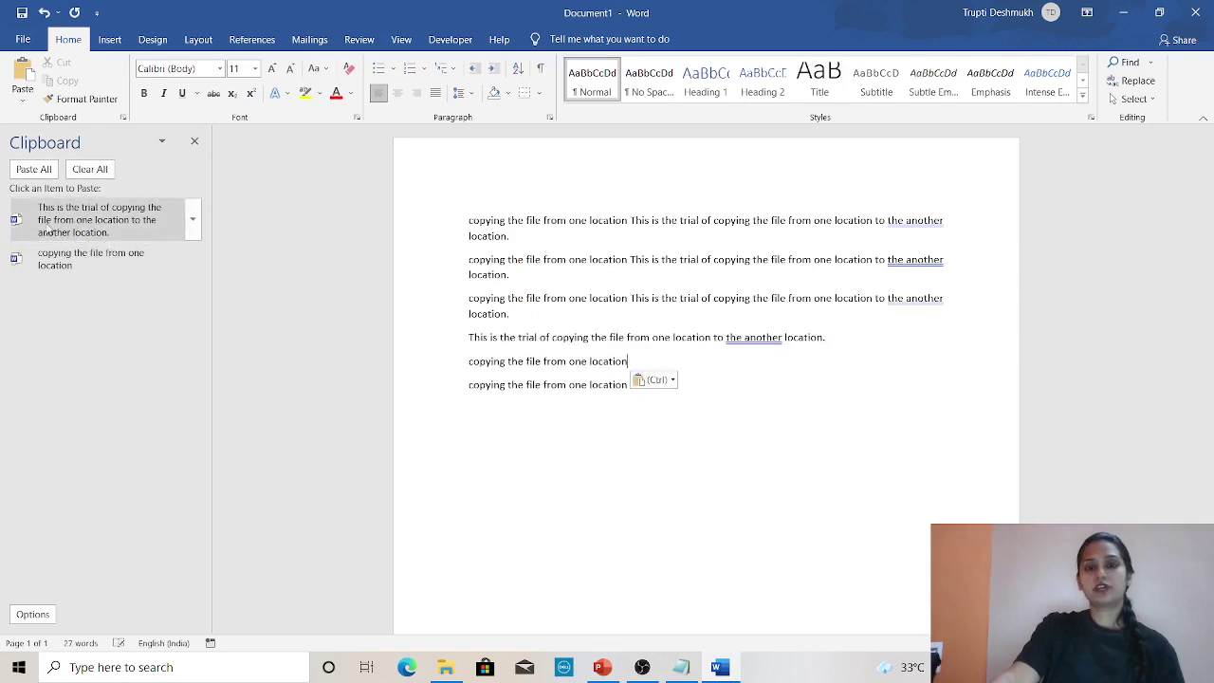
# Close the Word document and the untitled Notepad file without saving the changes in either
pyautogui.press('Up')
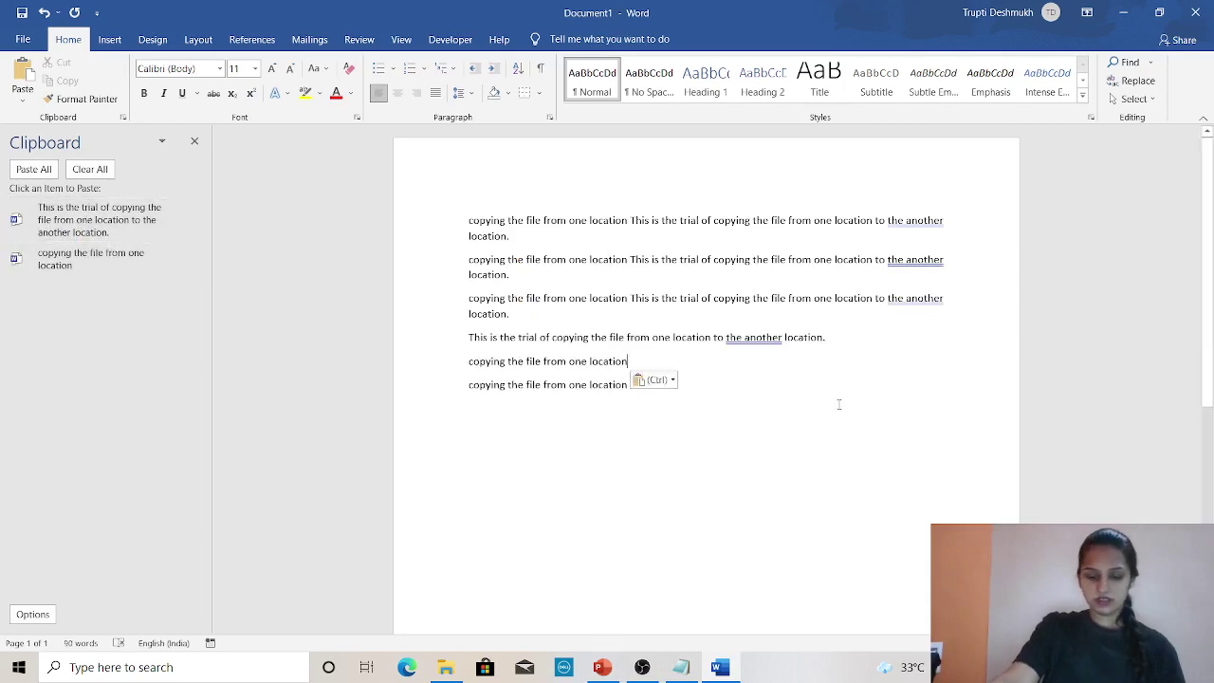
pyautogui.click(1195, 12)
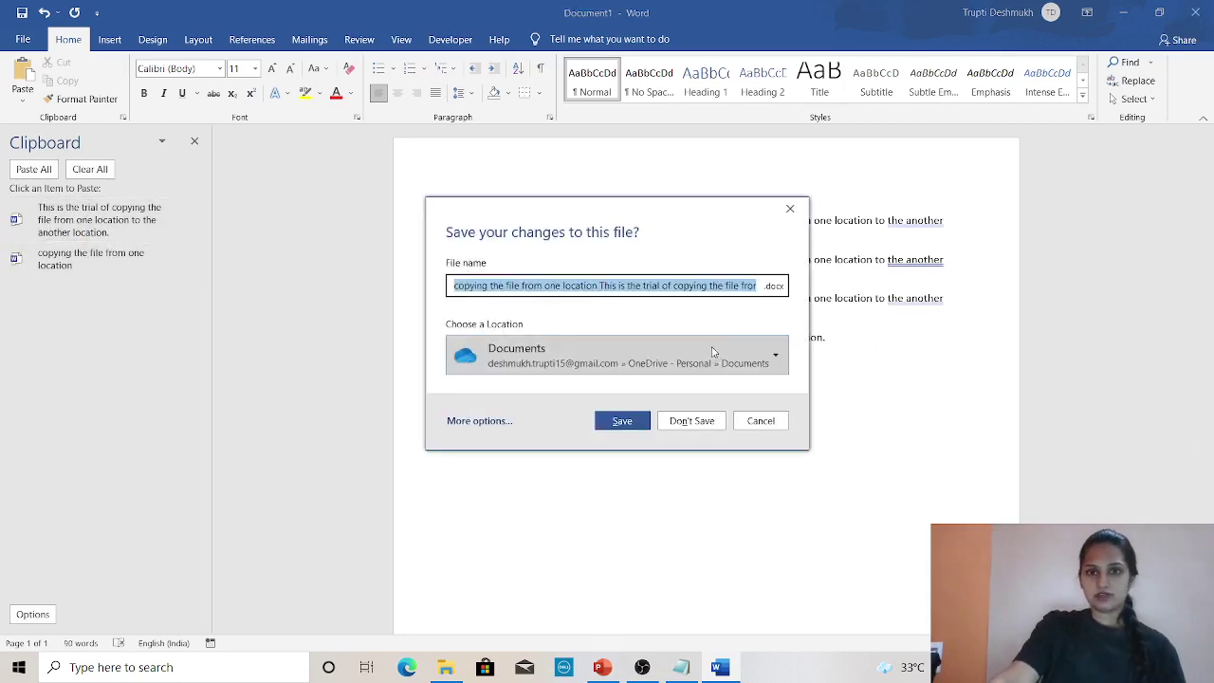
pyautogui.click(689, 421)
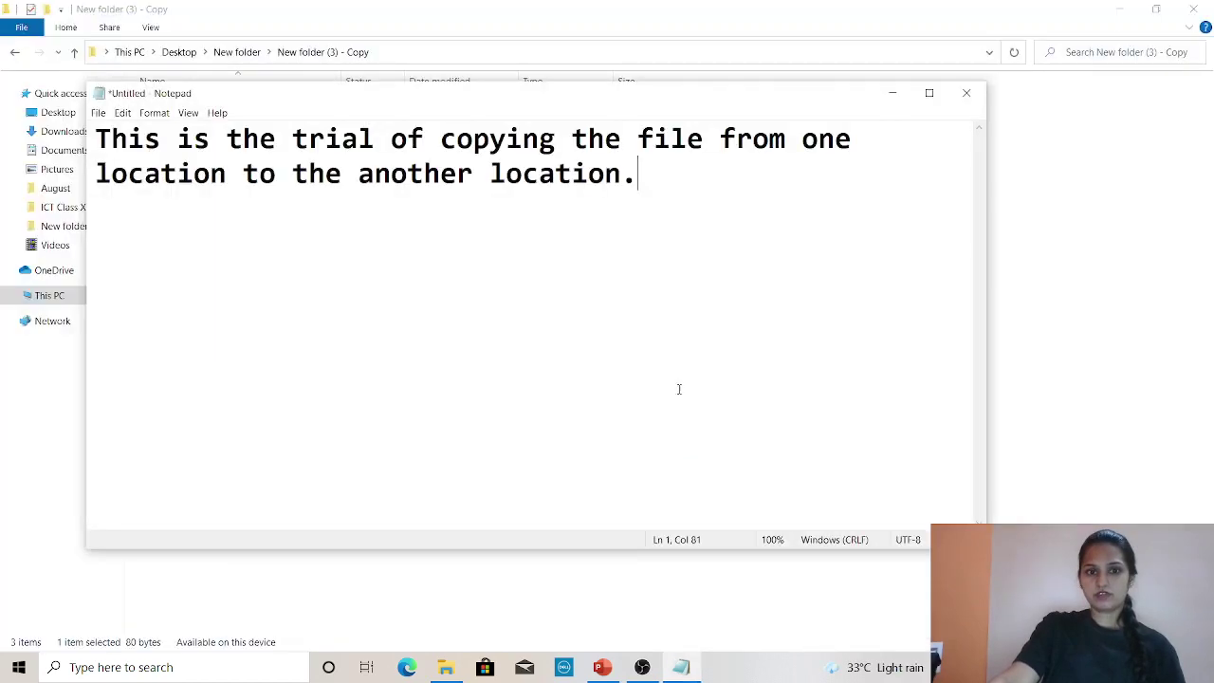
pyautogui.click(966, 93)
pyautogui.click(622, 342)
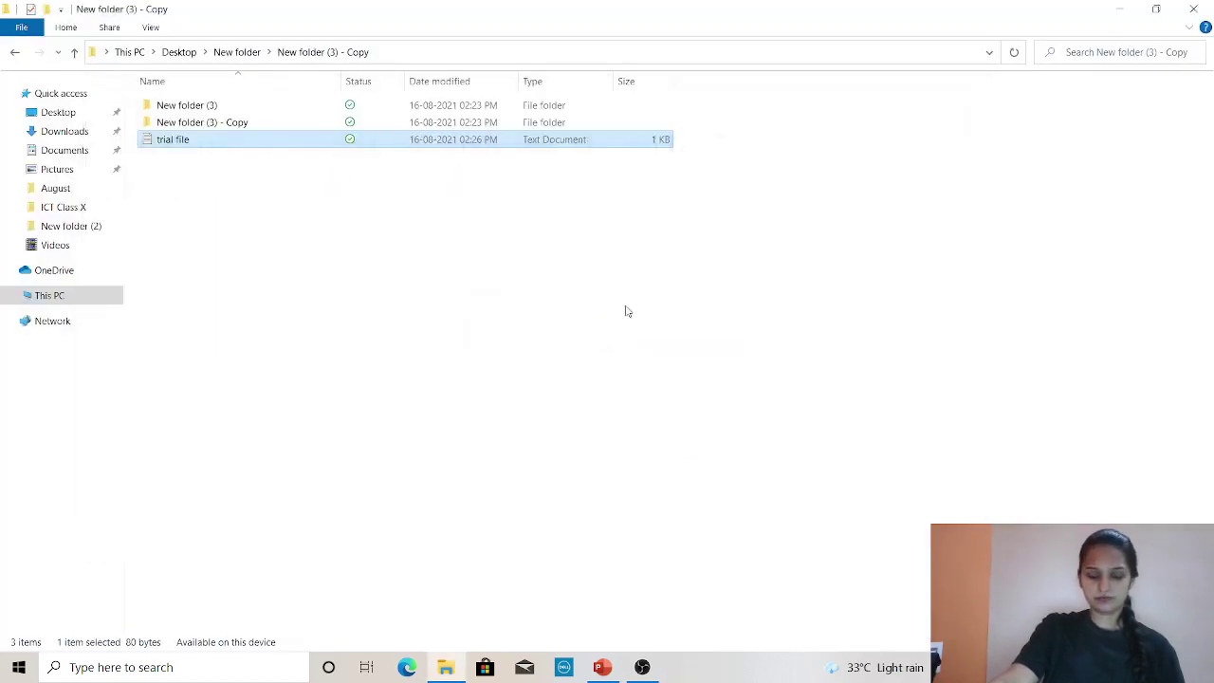
# Switch to PowerPoint, present the slide listing the file and folder operations after the clipboard slide, and return to File Explorer
pyautogui.click(600, 667)
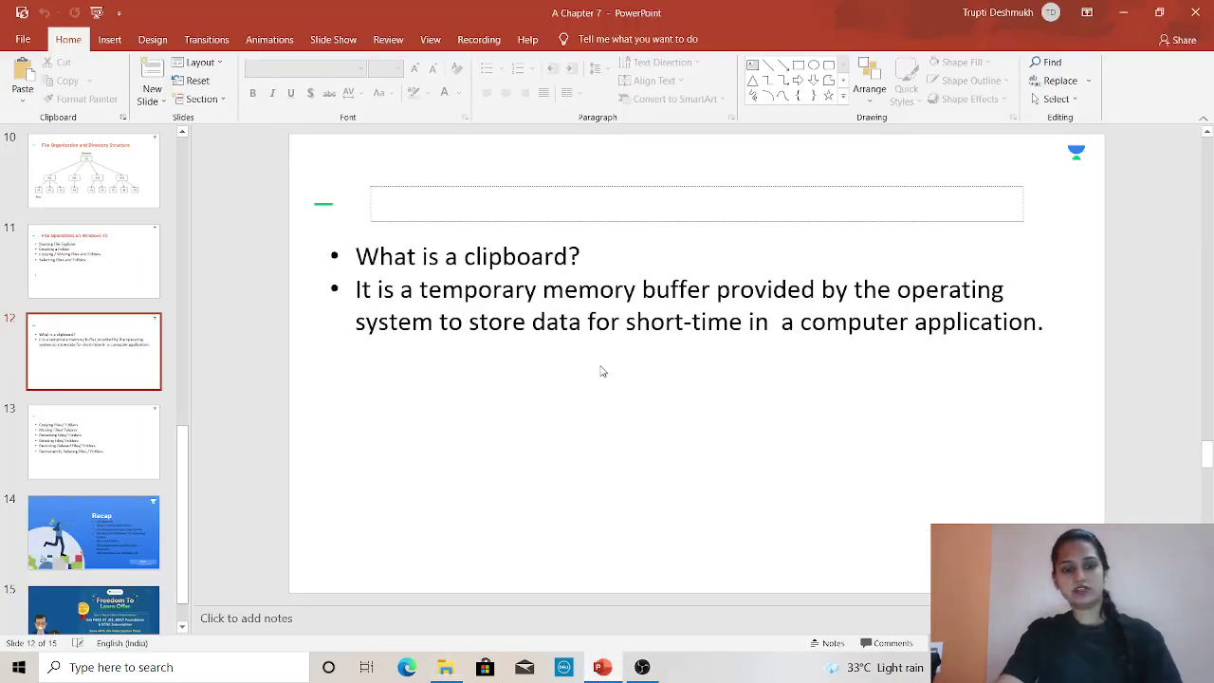
pyautogui.hotkey('shift', 'F5')
pyautogui.press('Right')
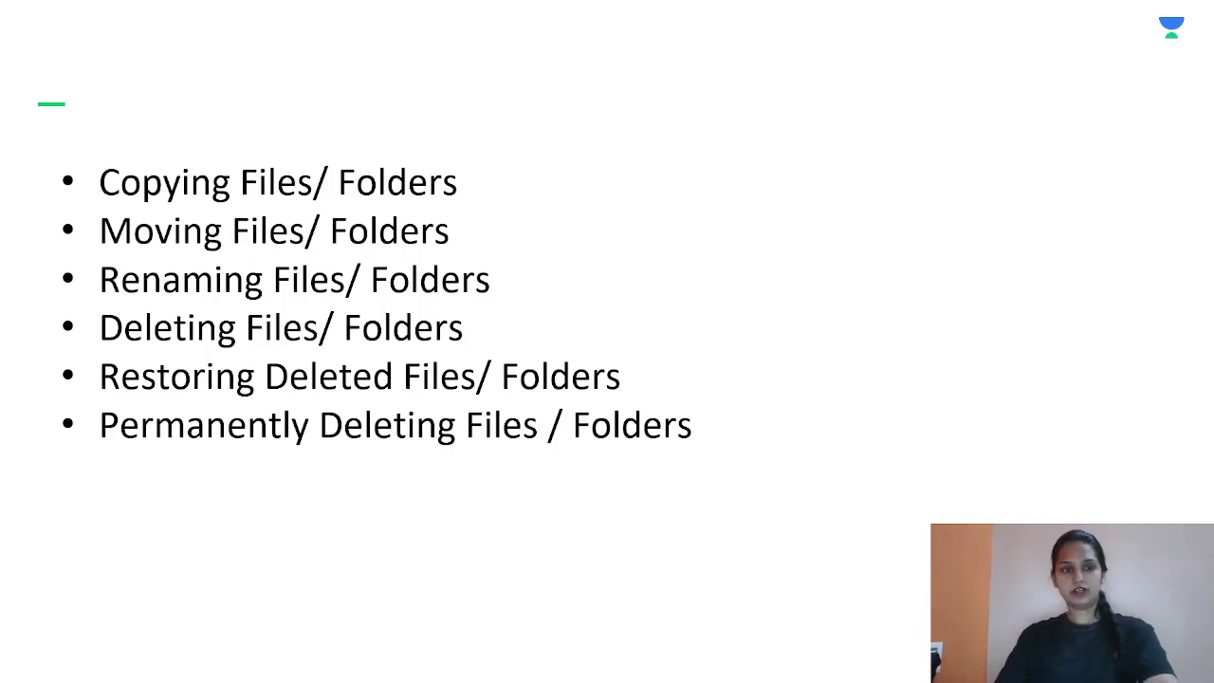
pyautogui.press('Escape')
pyautogui.click(445, 667)
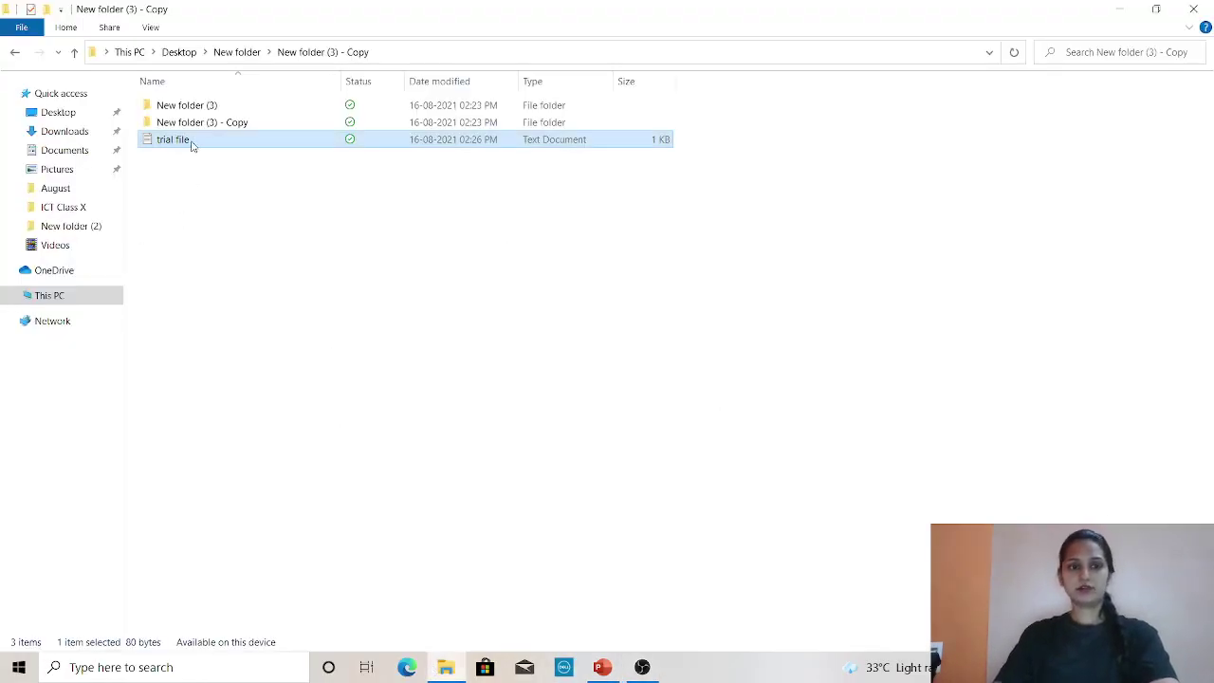
pyautogui.click(192, 143)
pyautogui.rightClick(192, 143)
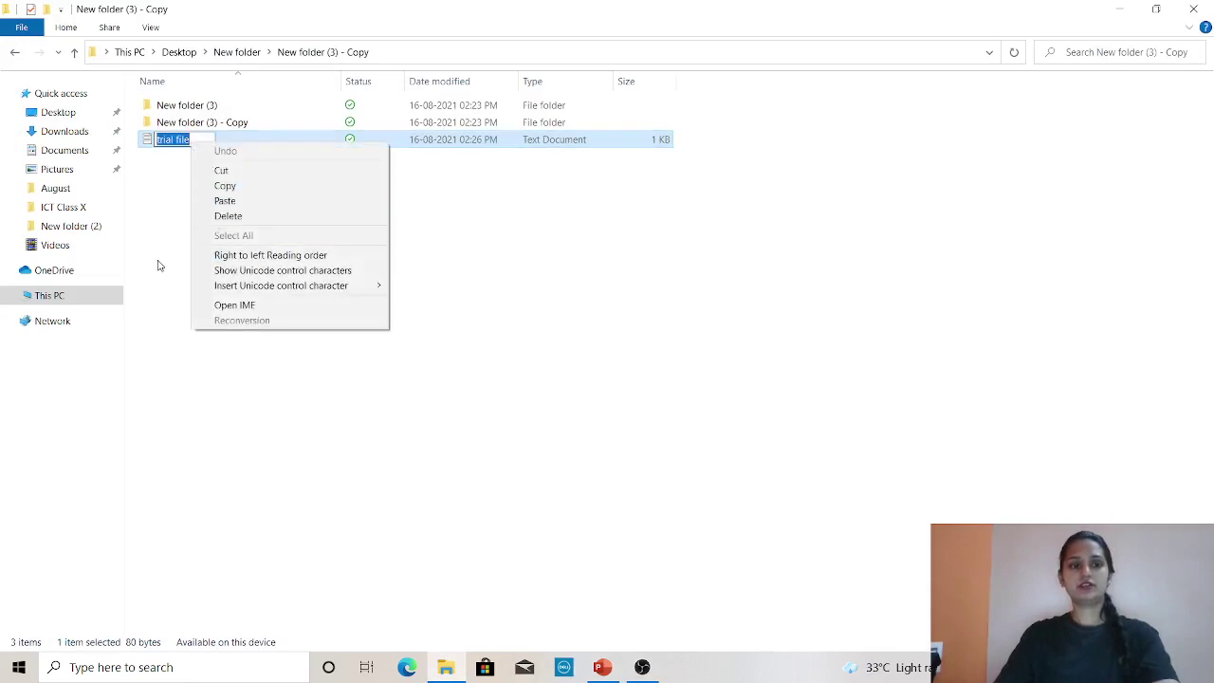
pyautogui.click(169, 217)
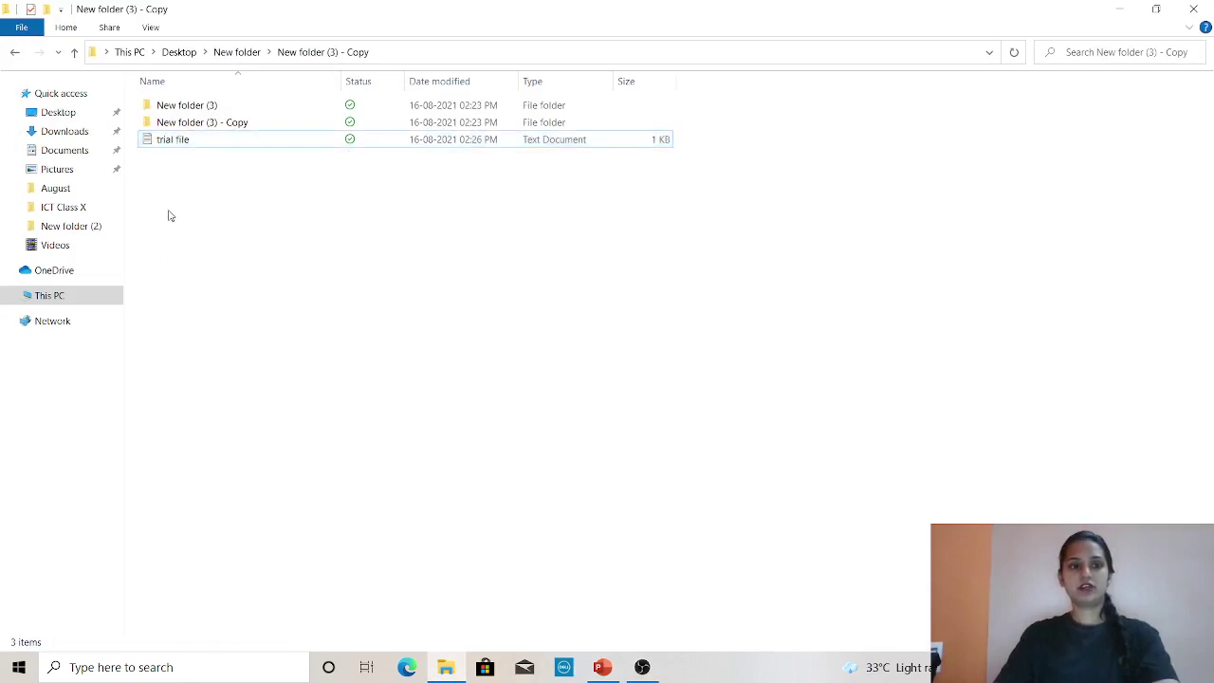
pyautogui.doubleClick(186, 147)
pyautogui.click(963, 89)
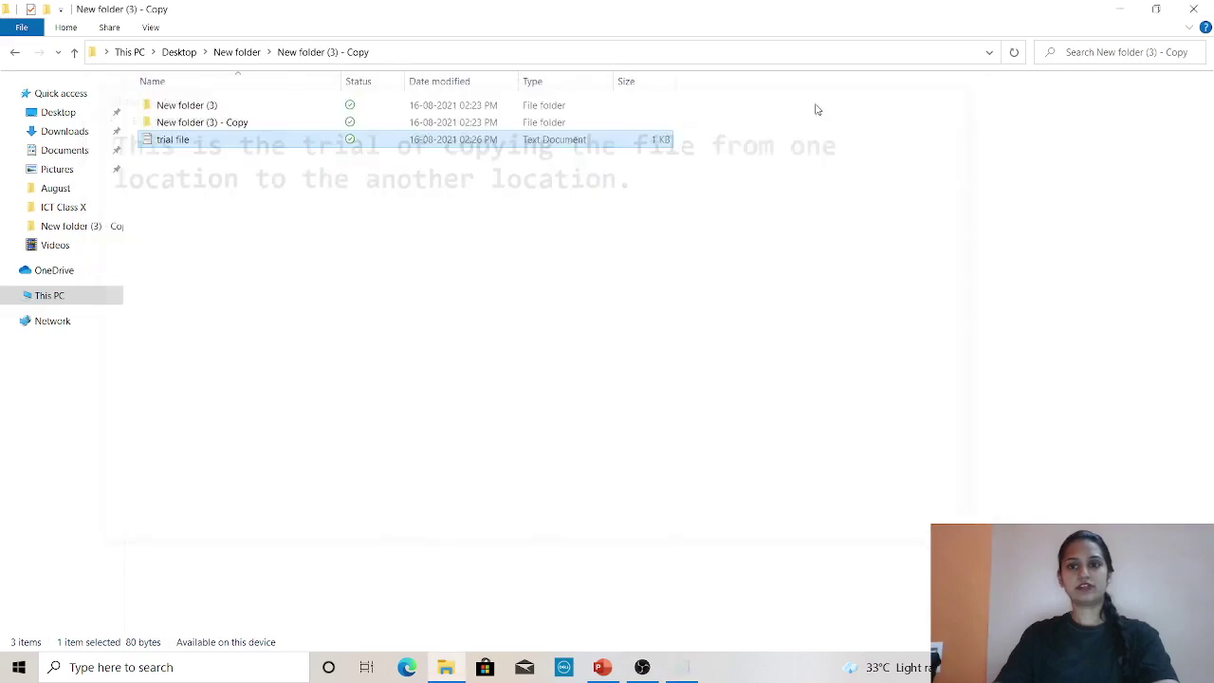
# Rename the text document "trial file" as "trial file 1"
pyautogui.rightClick(189, 145)
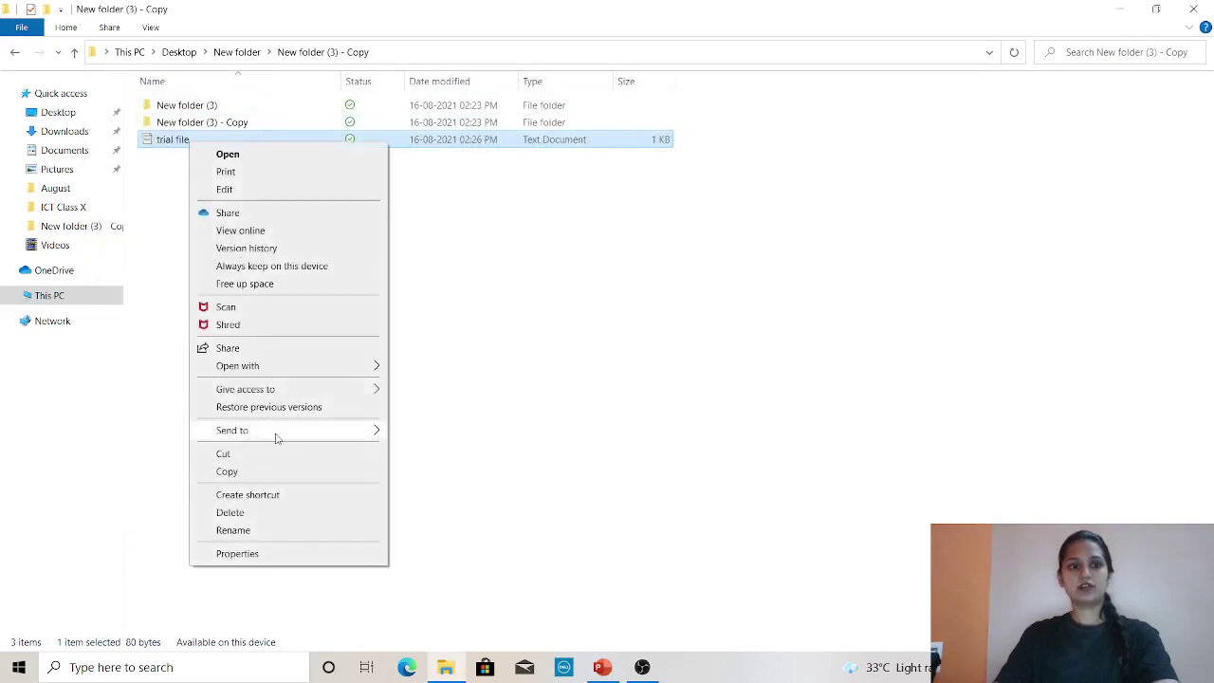
pyautogui.click(237, 532)
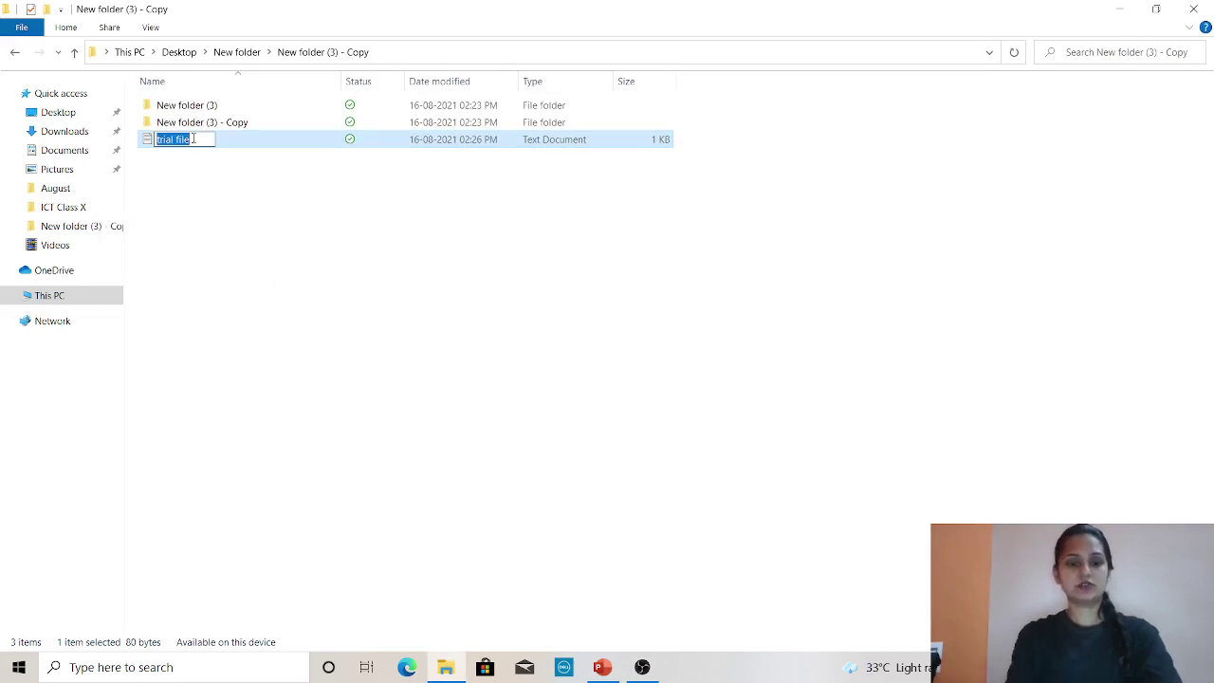
pyautogui.write('tri')
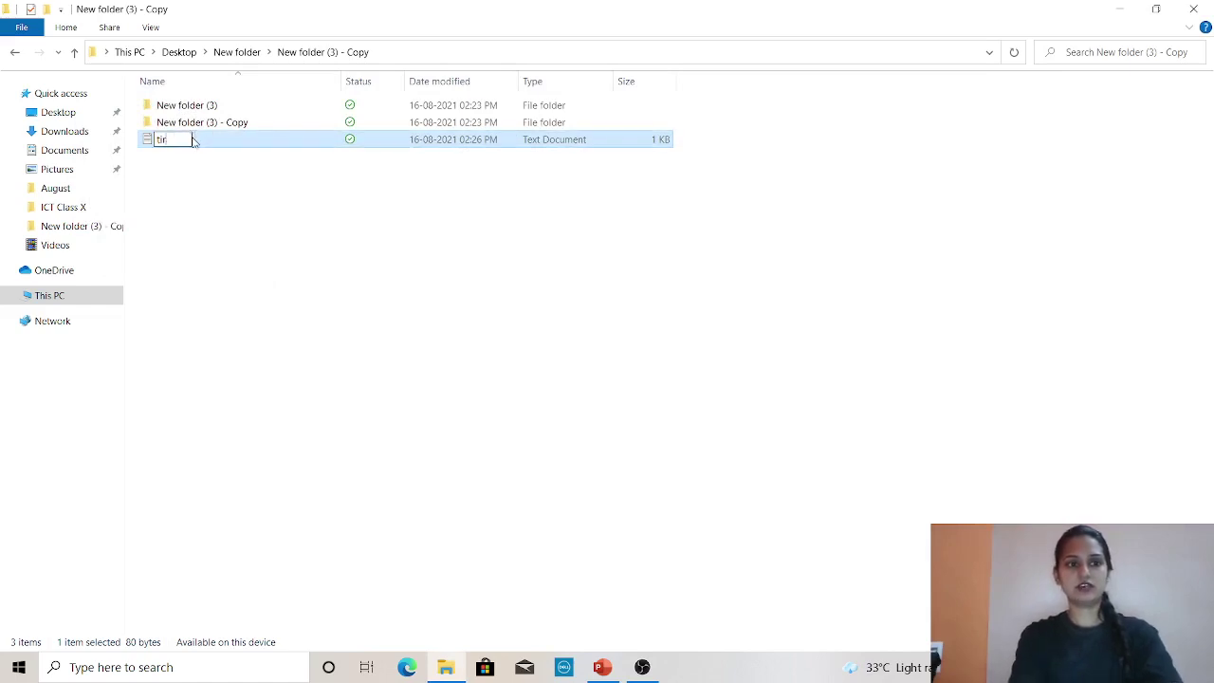
pyautogui.press('BackSpace')
pyautogui.press('BackSpace')
pyautogui.press('BackSpace')
pyautogui.write('trial fi')
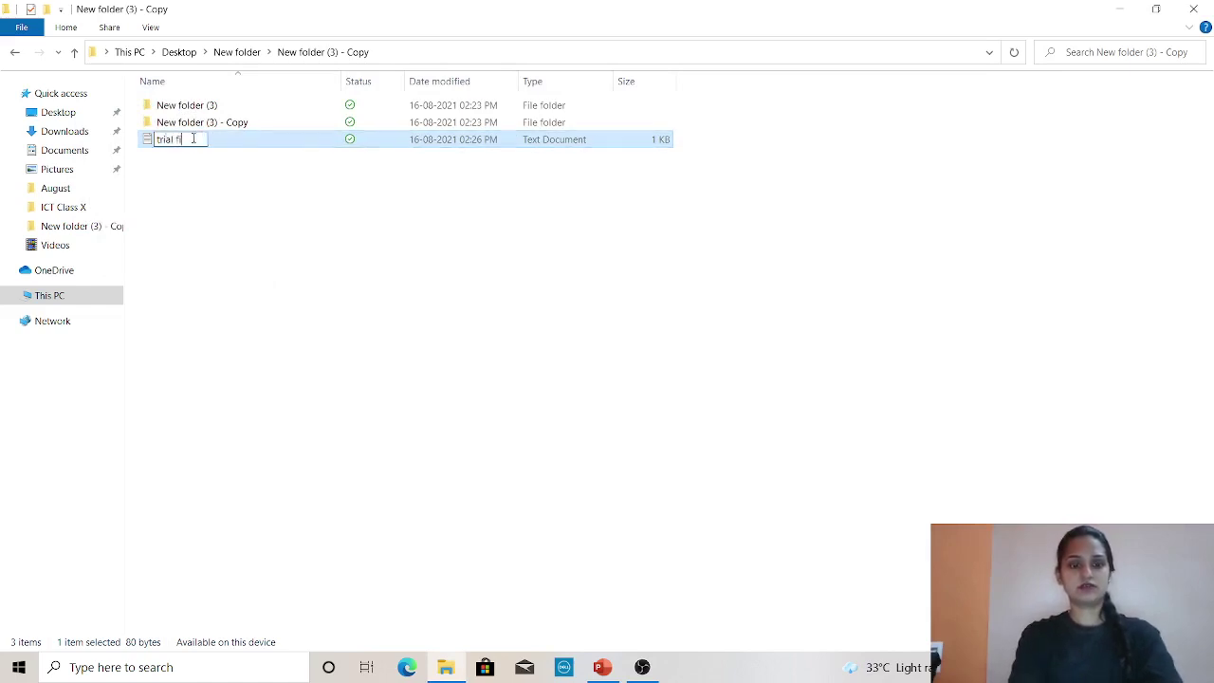
pyautogui.write('le 1')
pyautogui.press('Return')
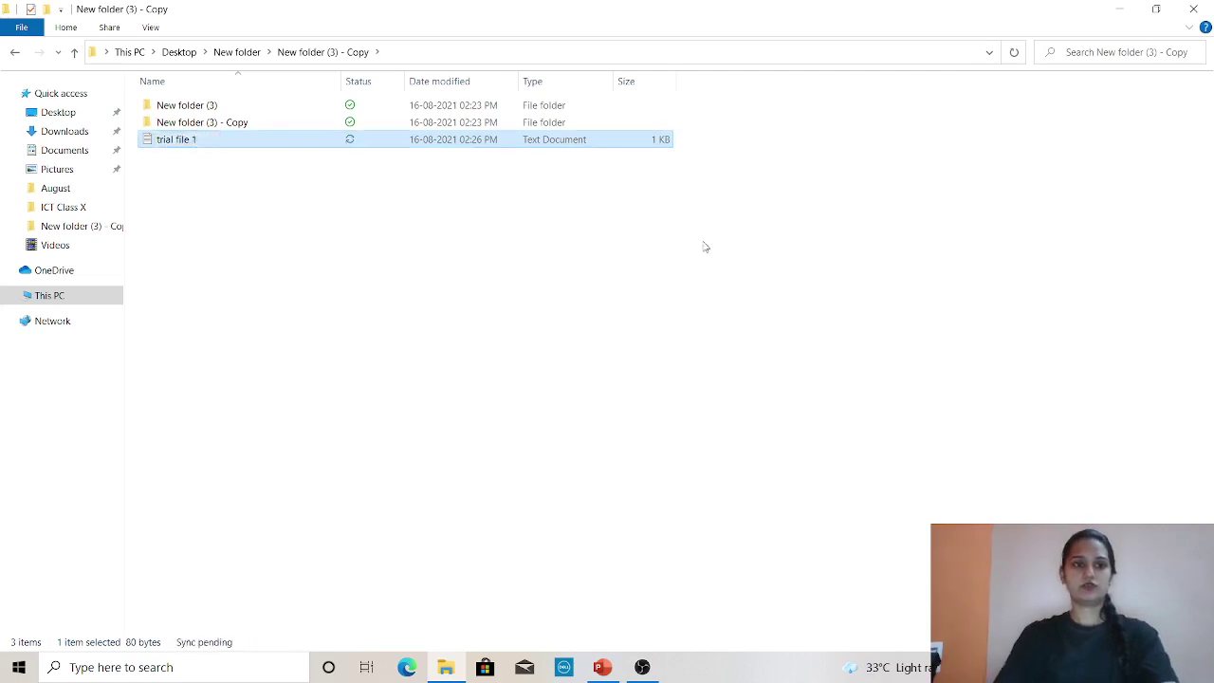
pyautogui.click(466, 240)
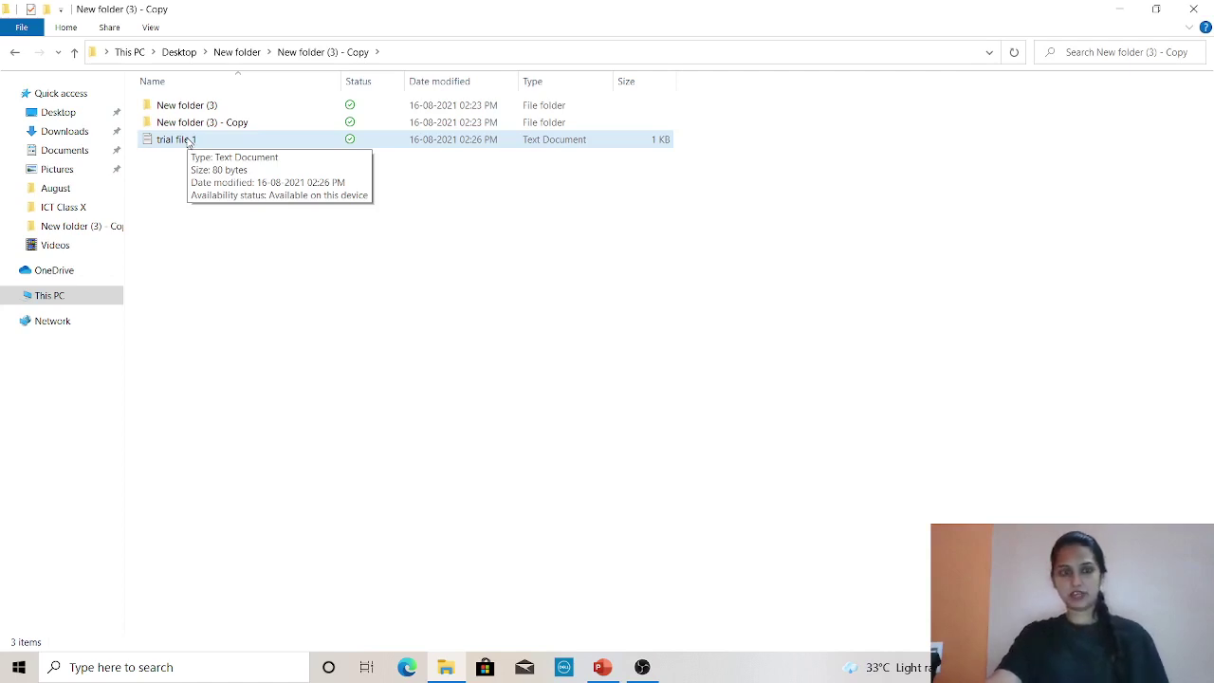
# Rename the text document "trial file 1" as "trial file 2"
pyautogui.click(187, 141)
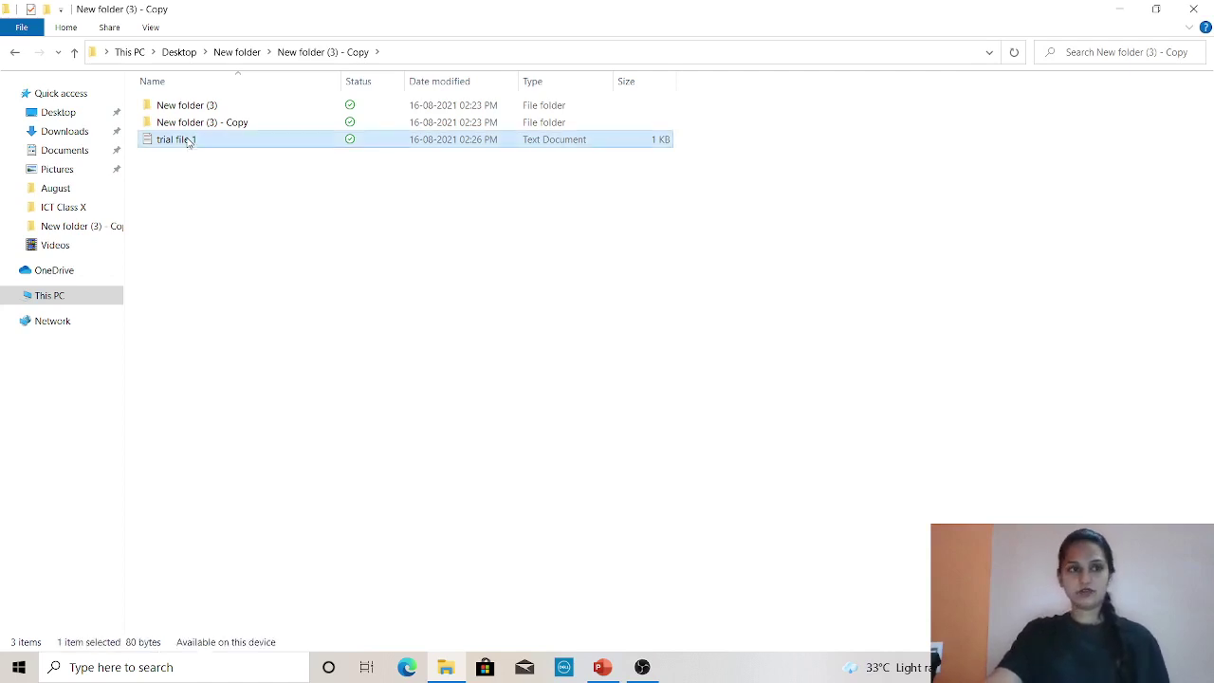
pyautogui.click(65, 28)
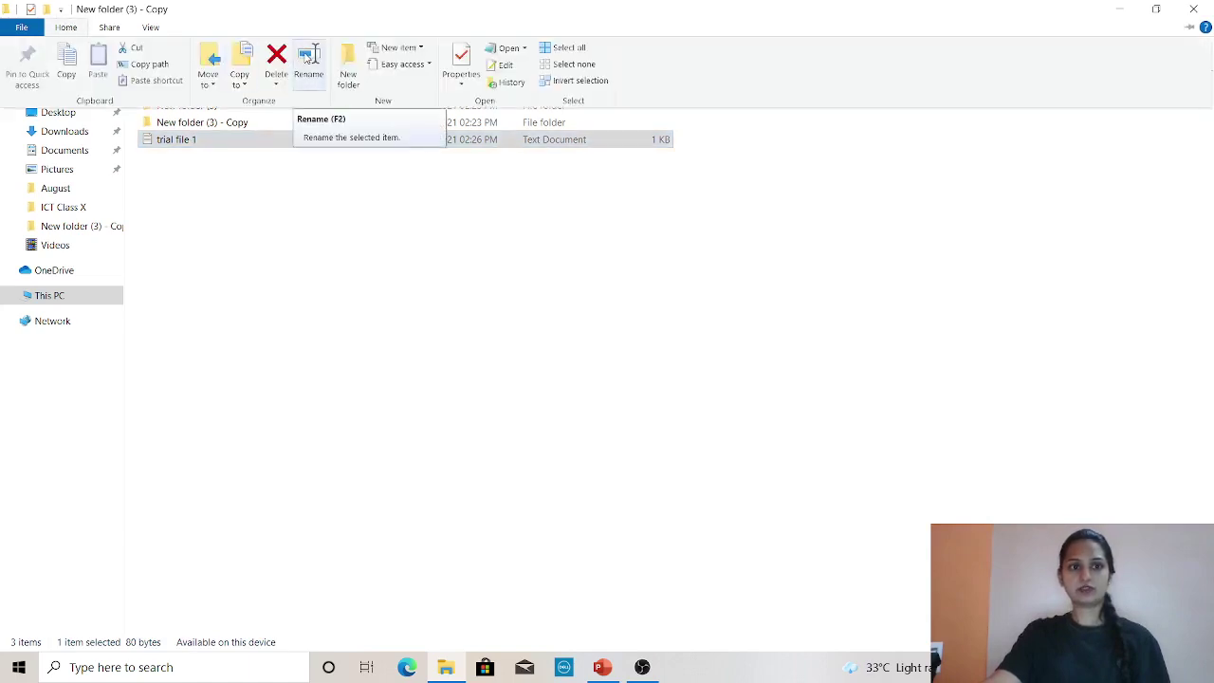
pyautogui.click(308, 59)
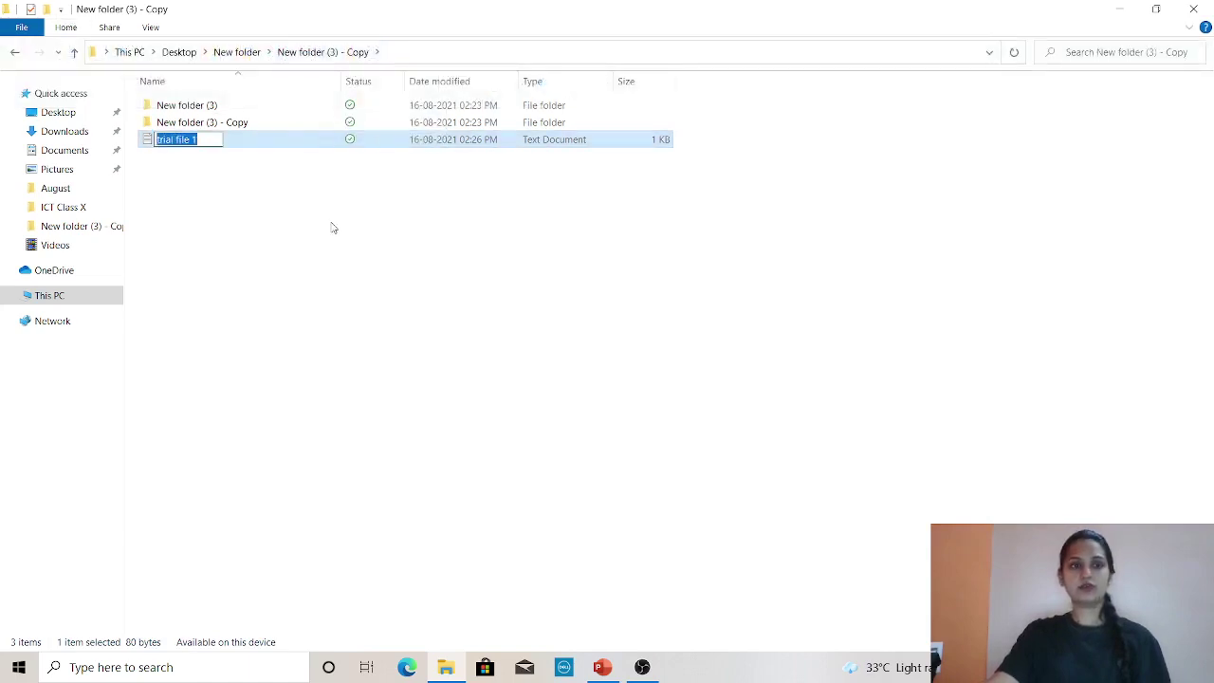
pyautogui.write('trial ')
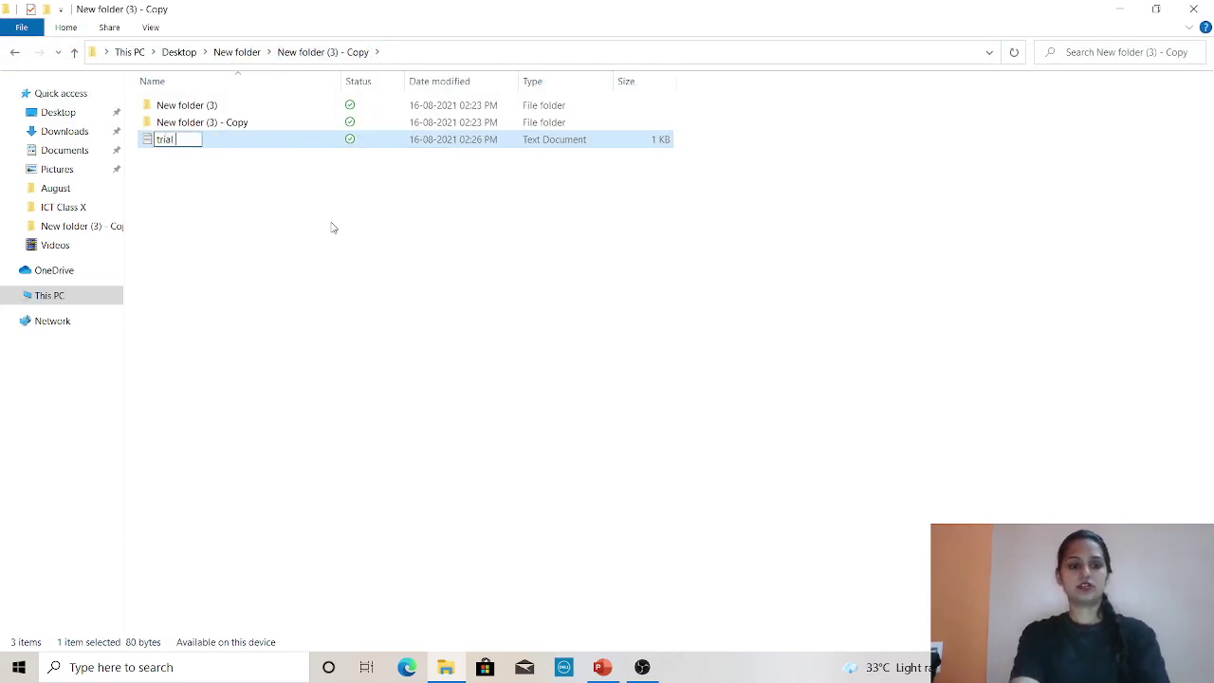
pyautogui.write('file 2')
pyautogui.press('Return')
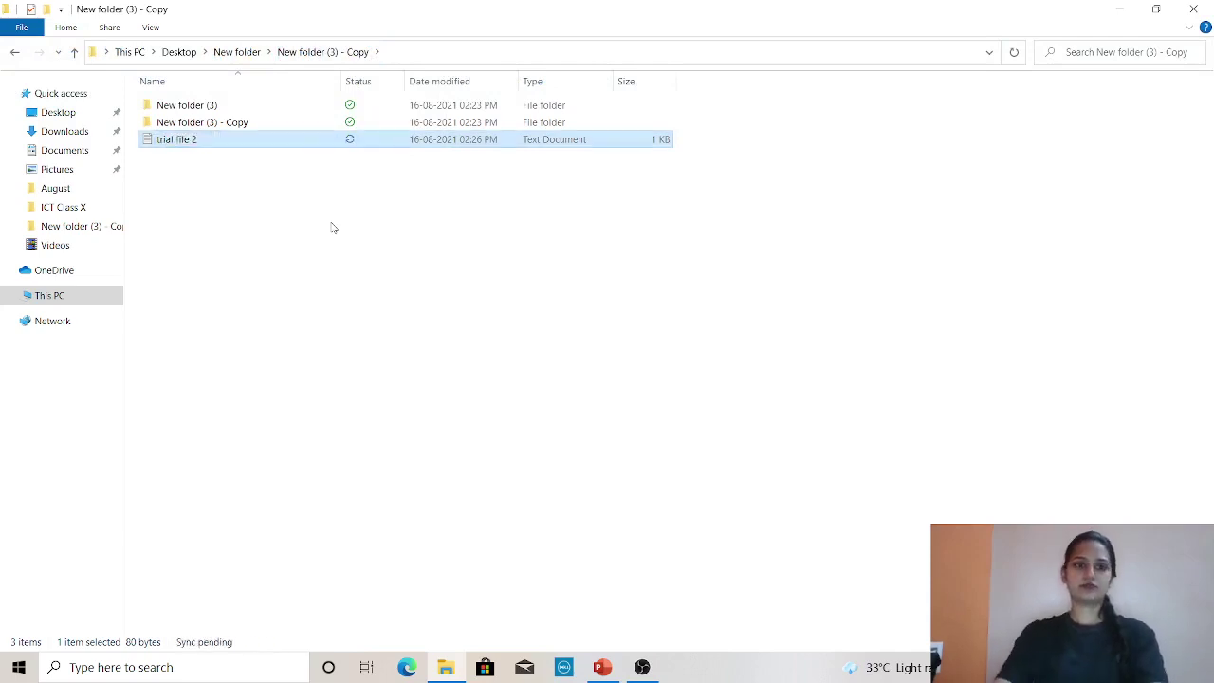
# Show the list of apps that can open "trial file 2" and close it without choosing one
pyautogui.click(67, 27)
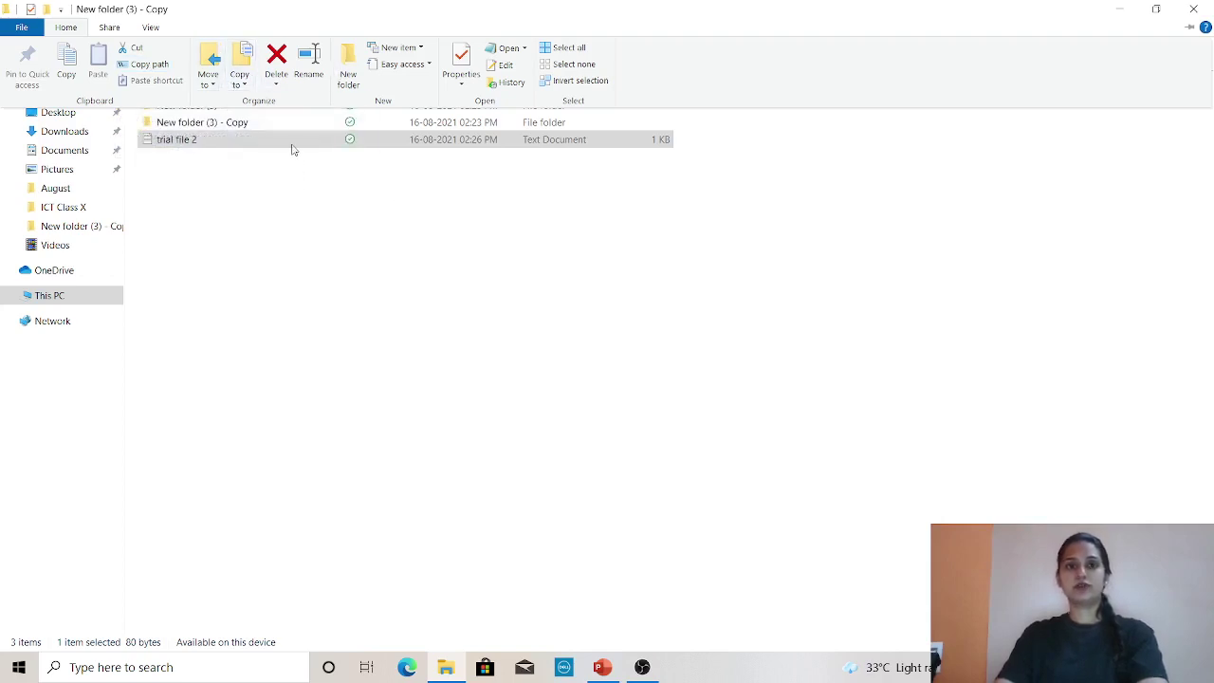
pyautogui.click(525, 48)
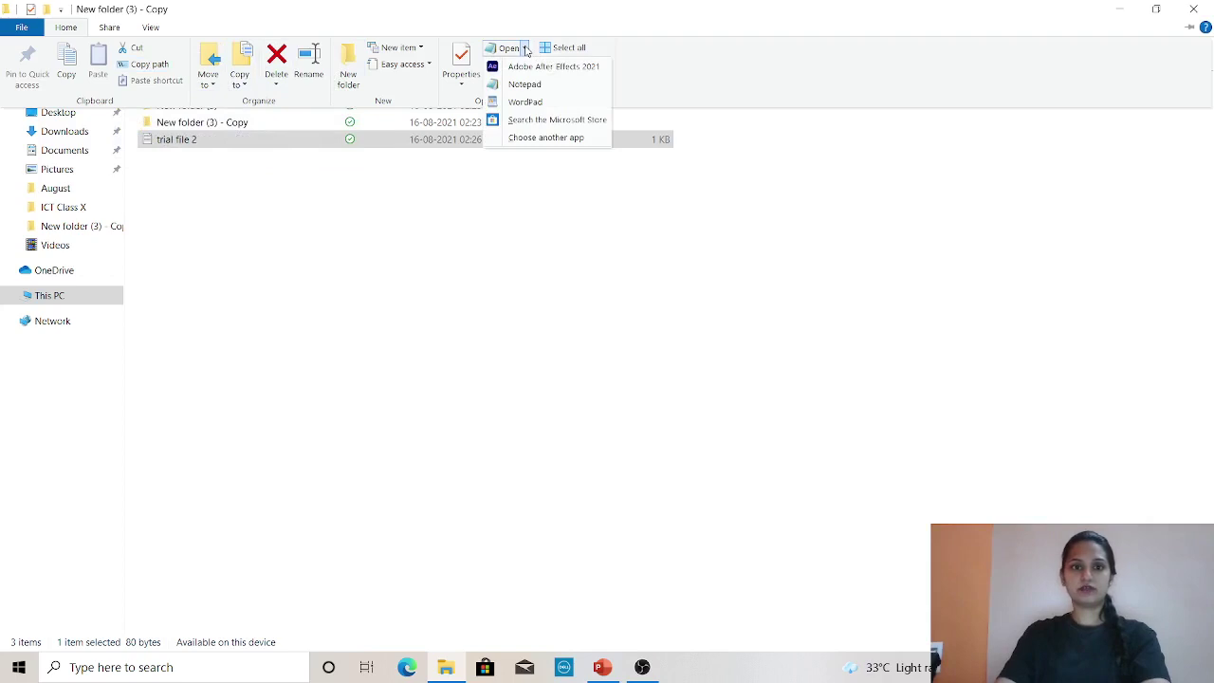
pyautogui.click(526, 50)
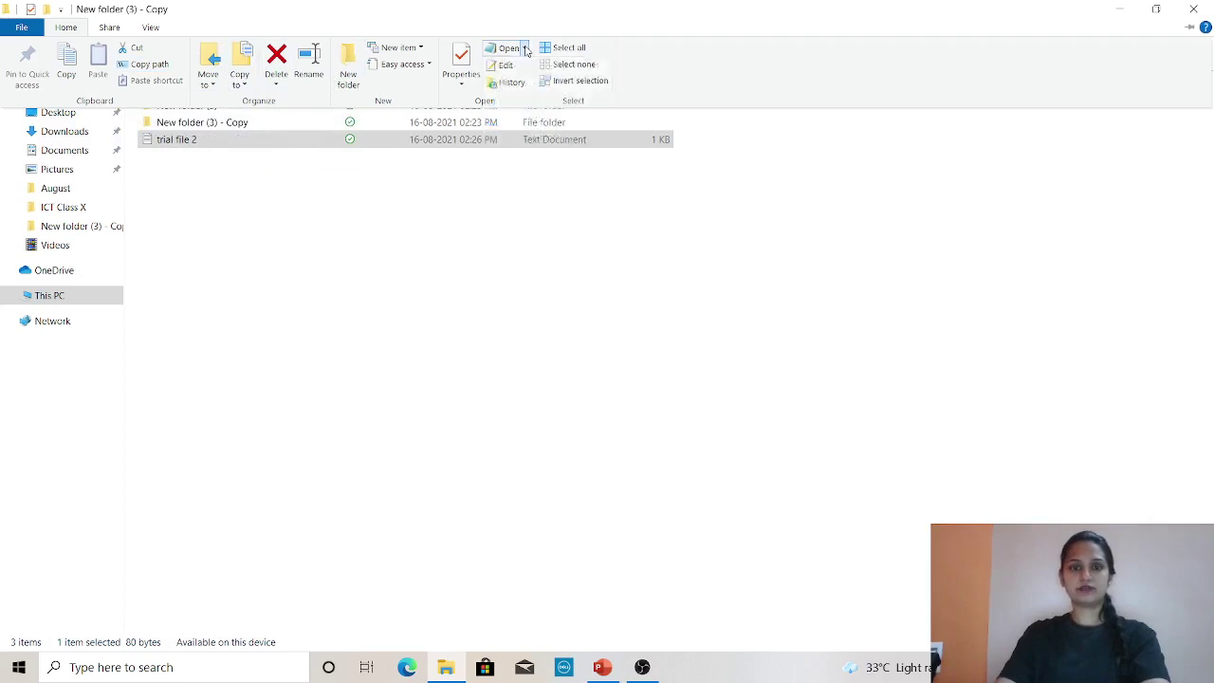
pyautogui.click(218, 142)
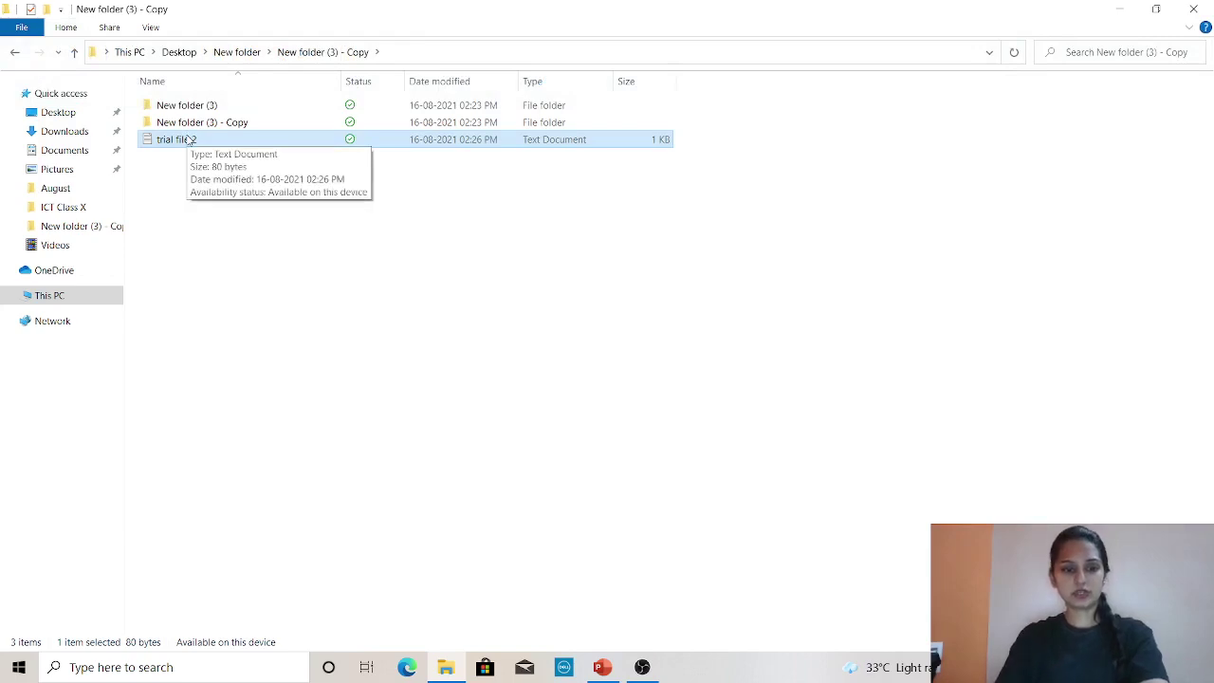
pyautogui.press('F2')
pyautogui.click(244, 225)
pyautogui.click(225, 141)
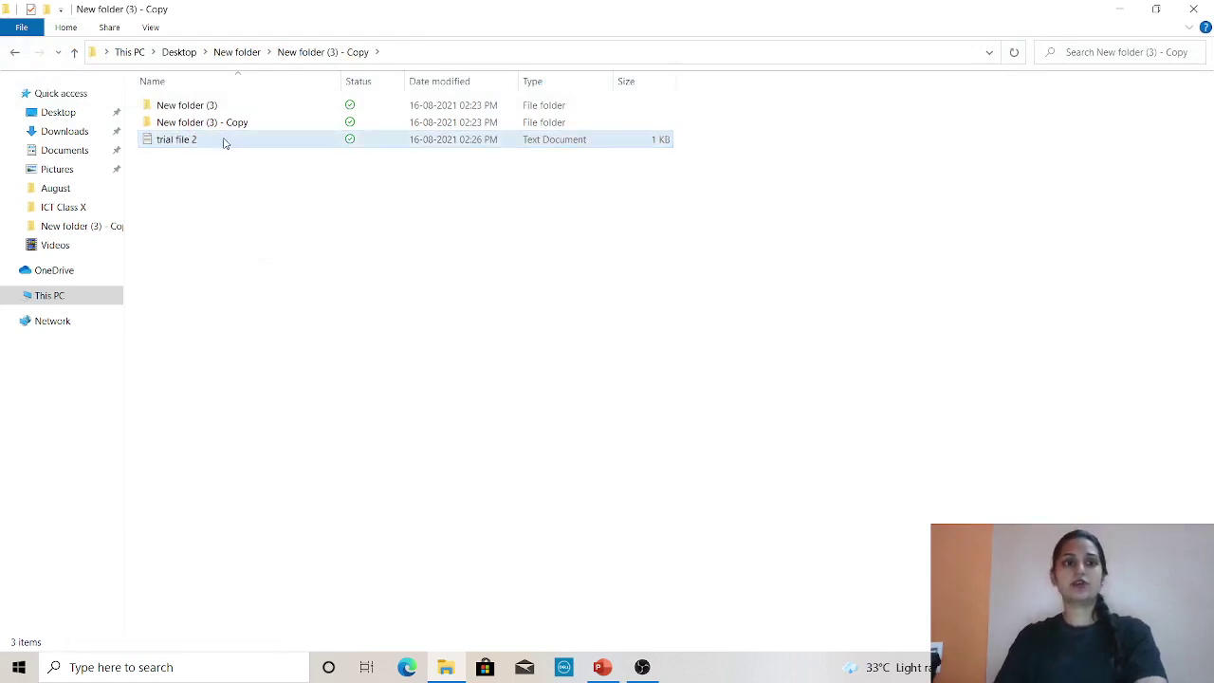
pyautogui.press('F2')
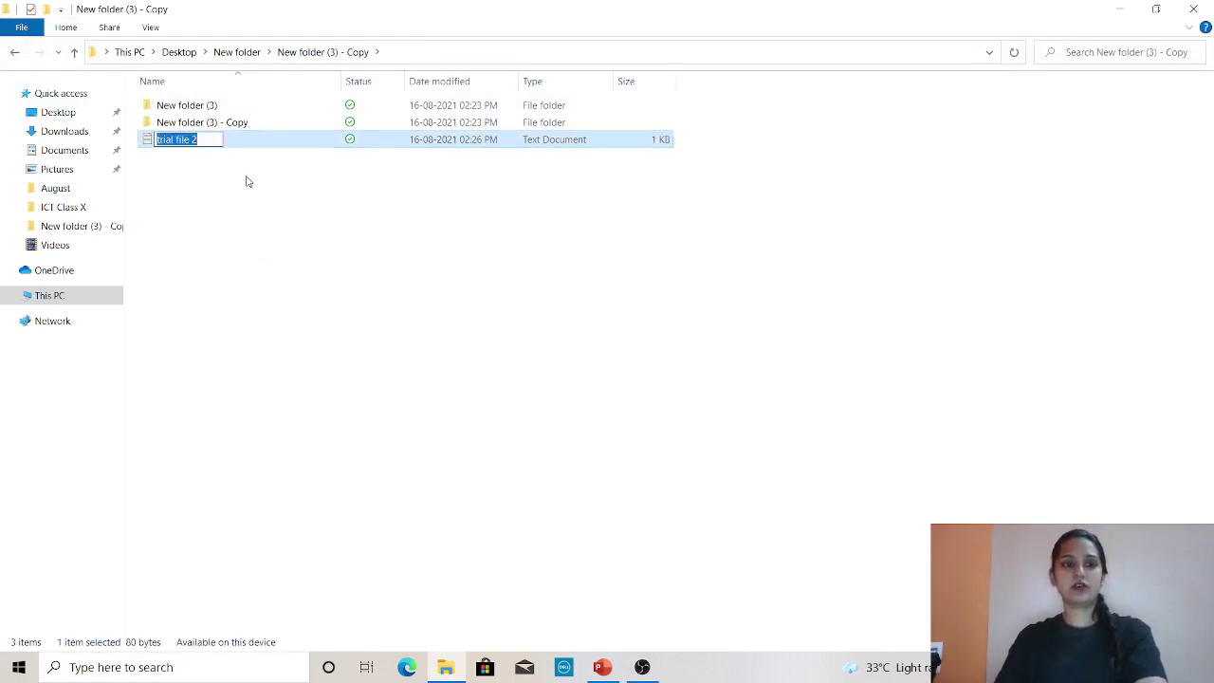
pyautogui.click(286, 285)
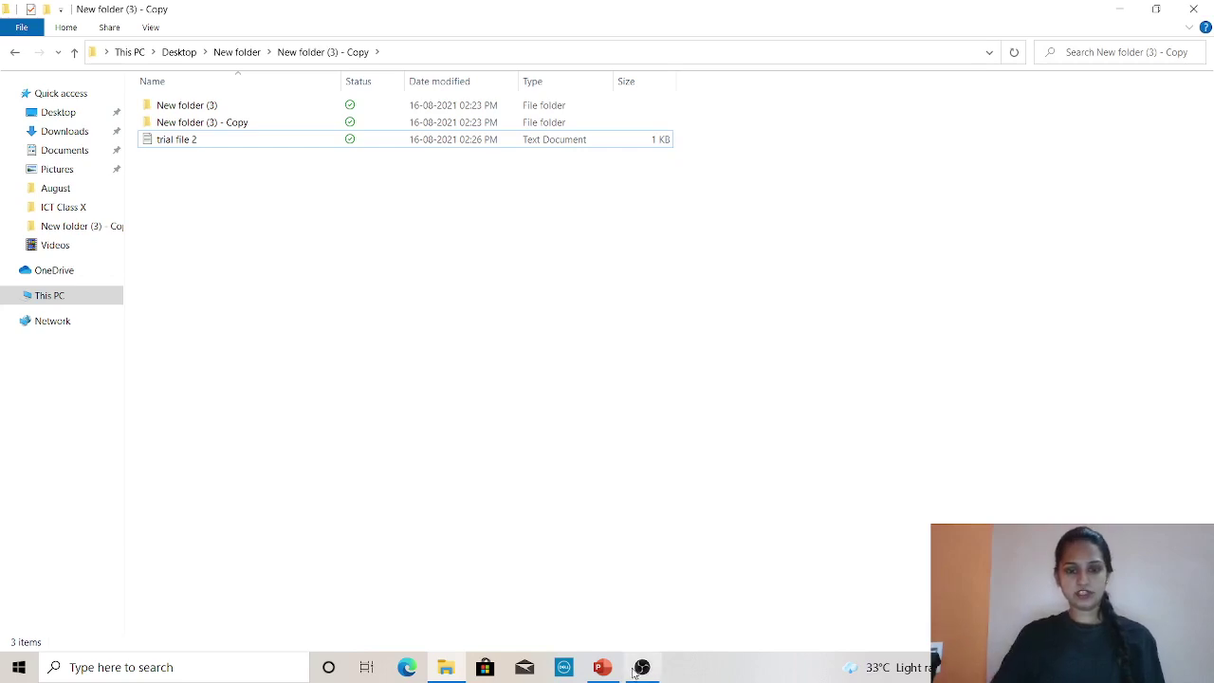
# Check the list of file and folder operations on the PowerPoint slide and return to File Explorer
pyautogui.click(599, 667)
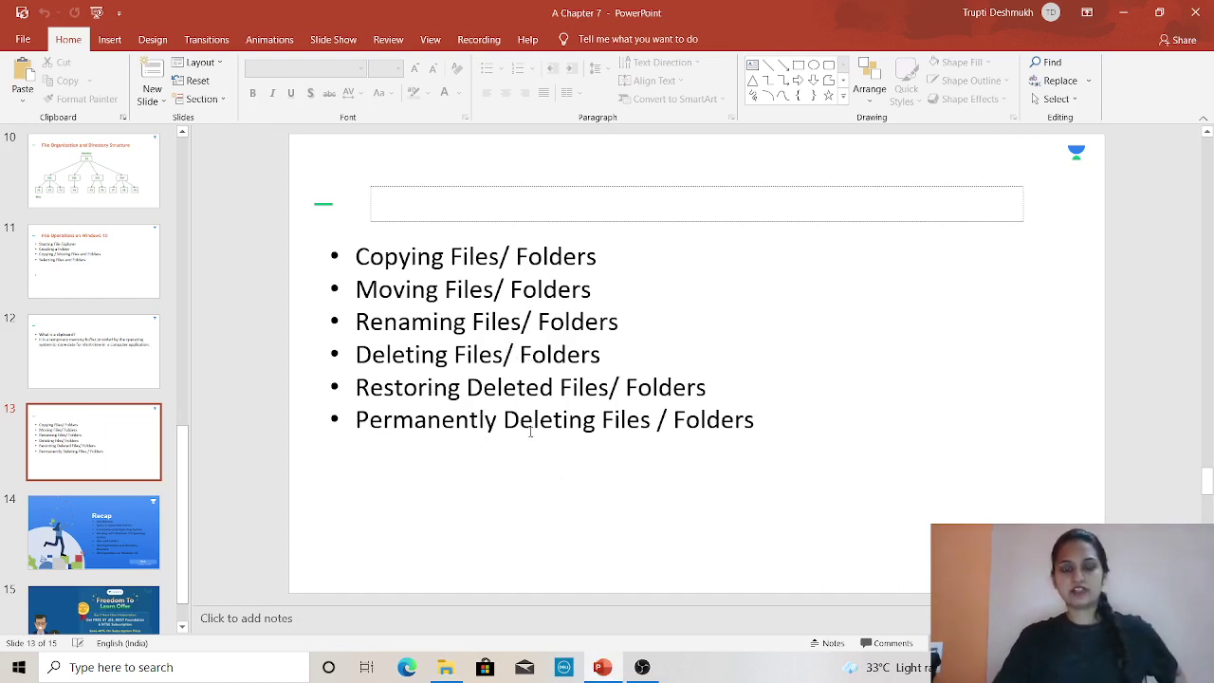
pyautogui.click(603, 669)
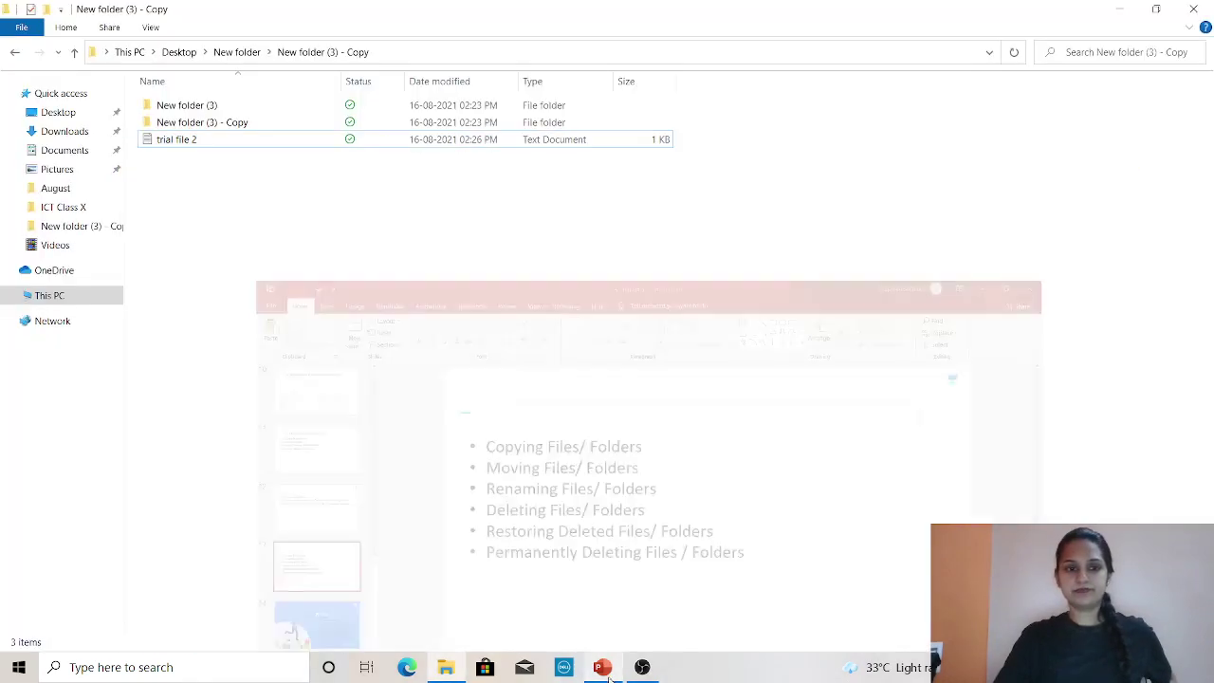
# Show the available Delete options for "trial file 2" and delete the file
pyautogui.click(216, 140)
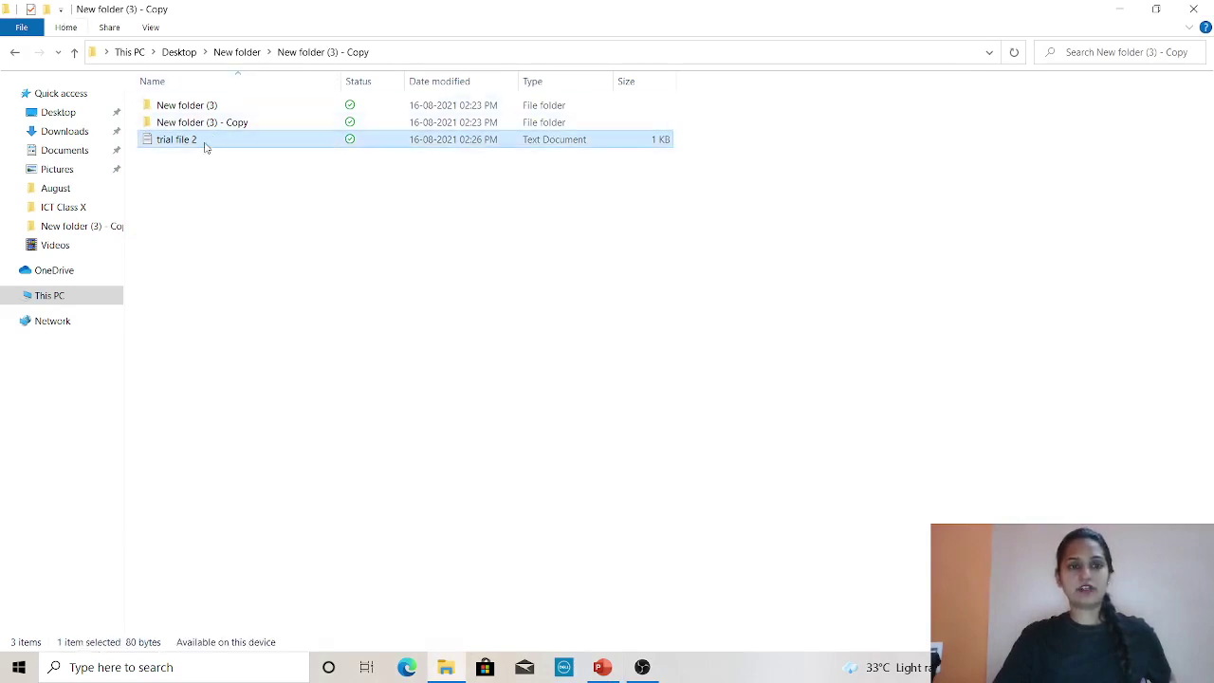
pyautogui.click(65, 26)
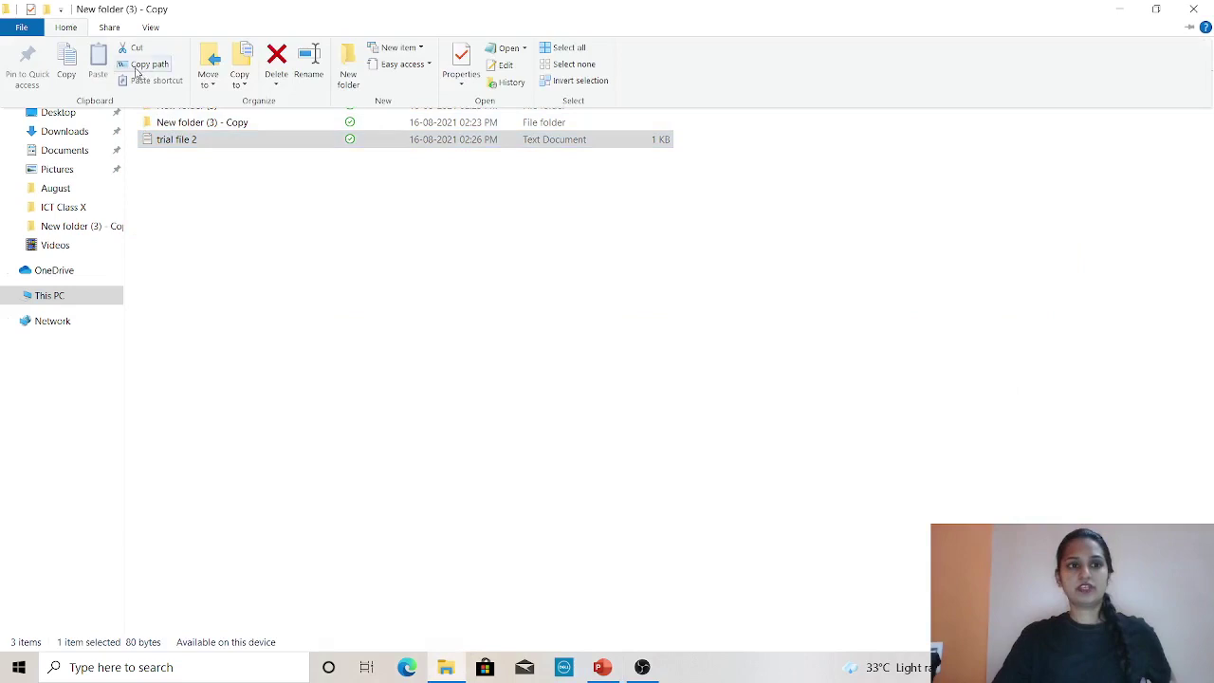
pyautogui.click(275, 84)
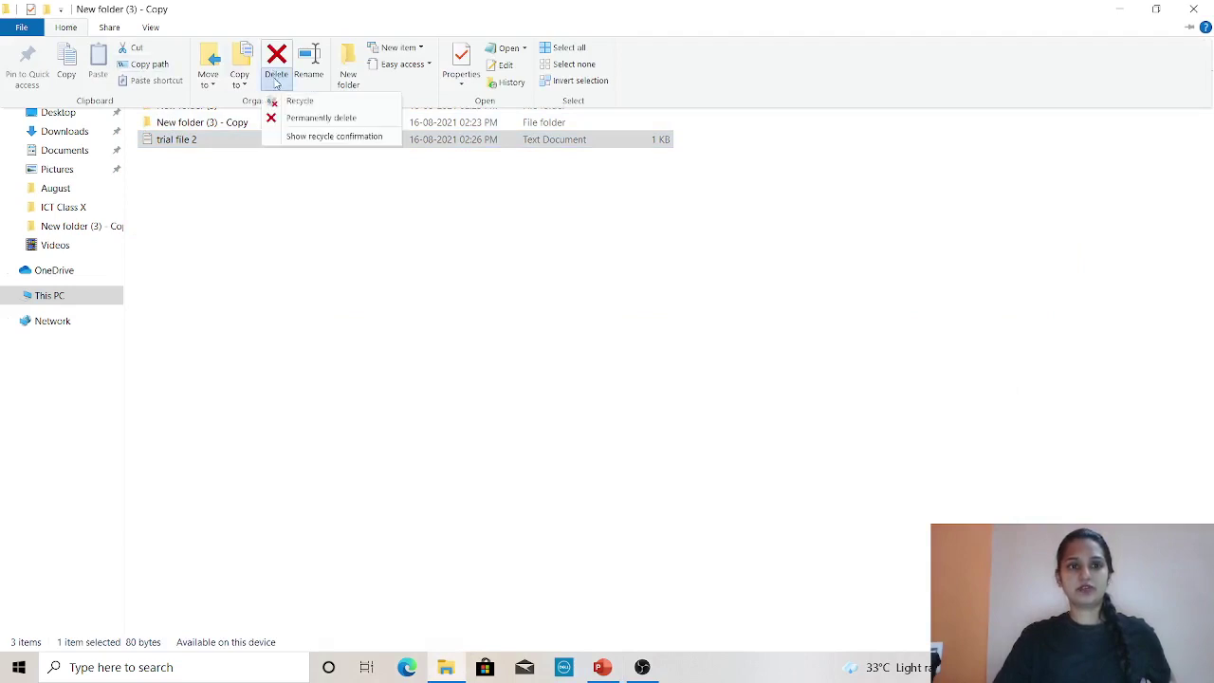
pyautogui.click(194, 150)
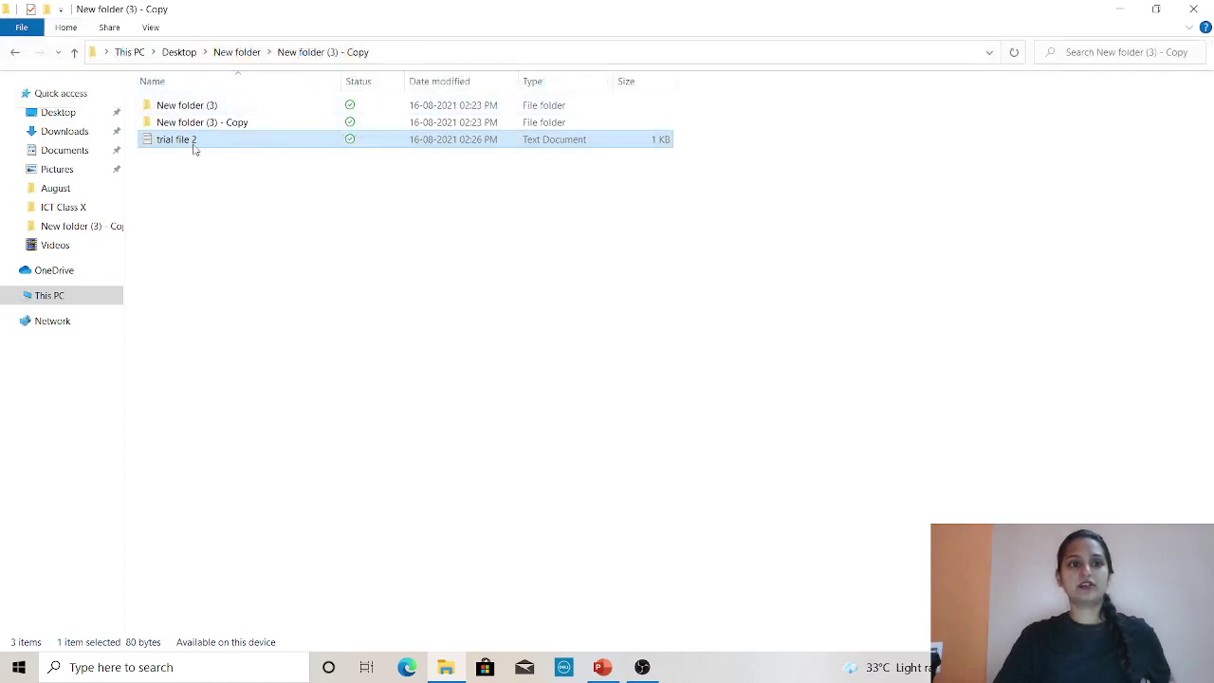
pyautogui.press('Delete')
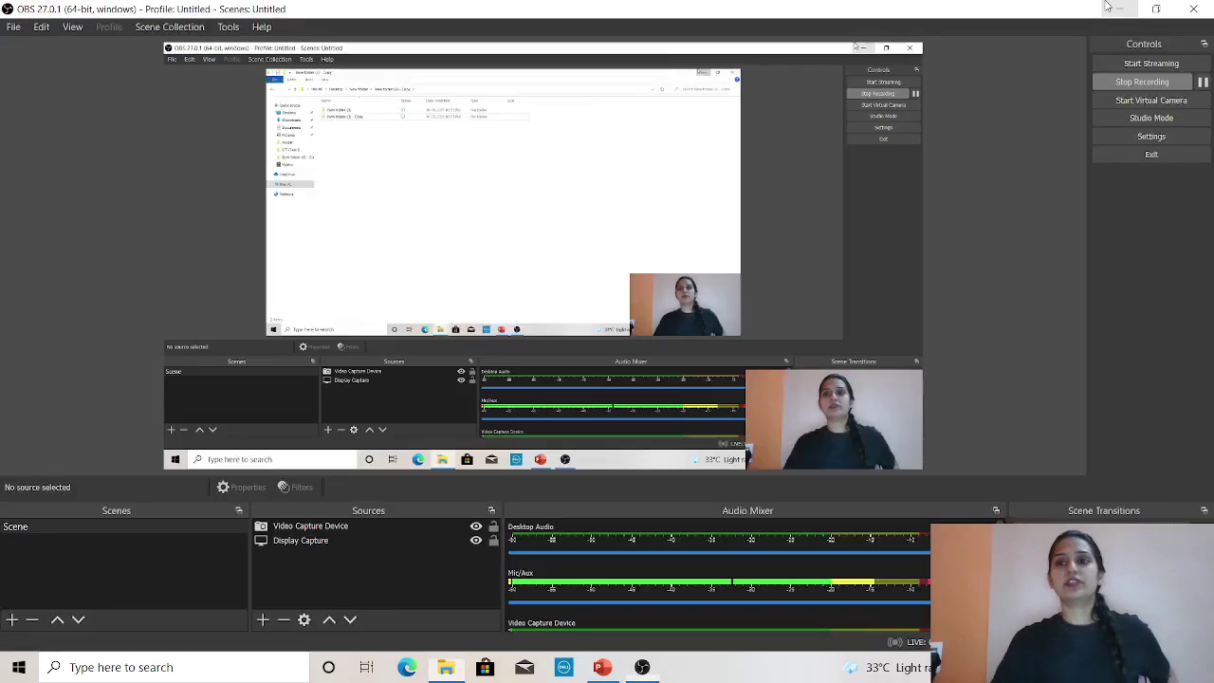
# Minimize the open windows to reach the desktop and check the Recycle Bin for the deleted "trial file 2"
pyautogui.click(1118, 8)
pyautogui.click(1116, 9)
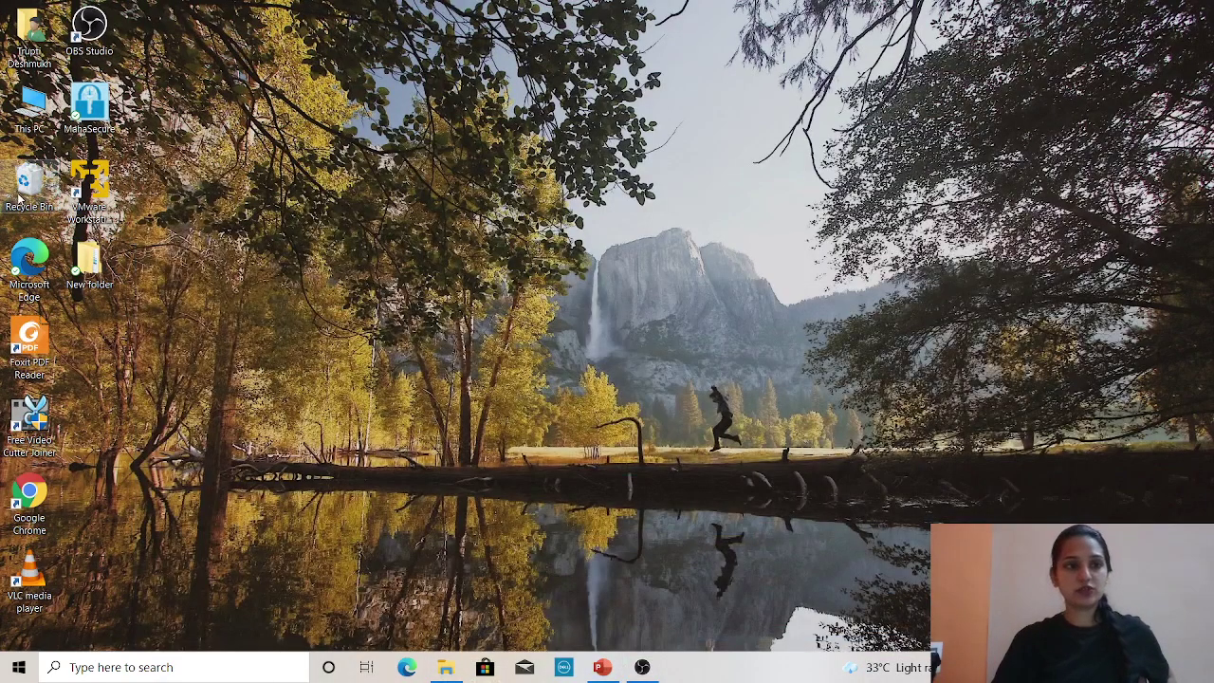
pyautogui.doubleClick(19, 199)
pyautogui.click(175, 132)
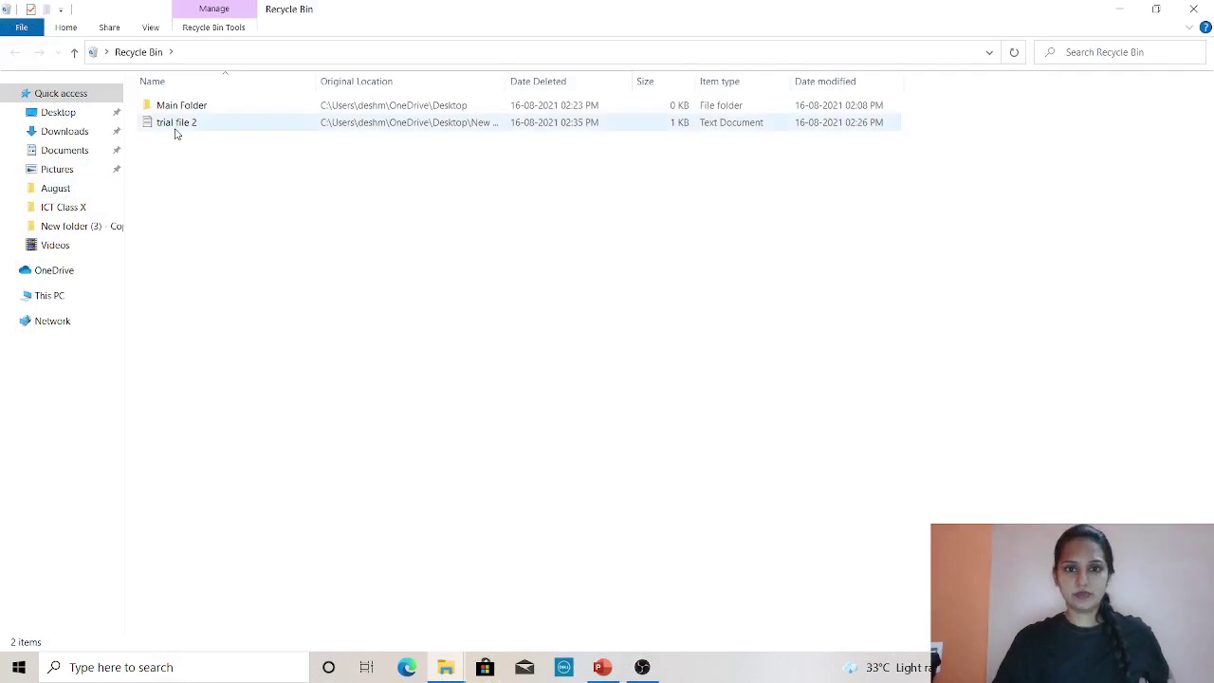
pyautogui.moveTo(175, 134)
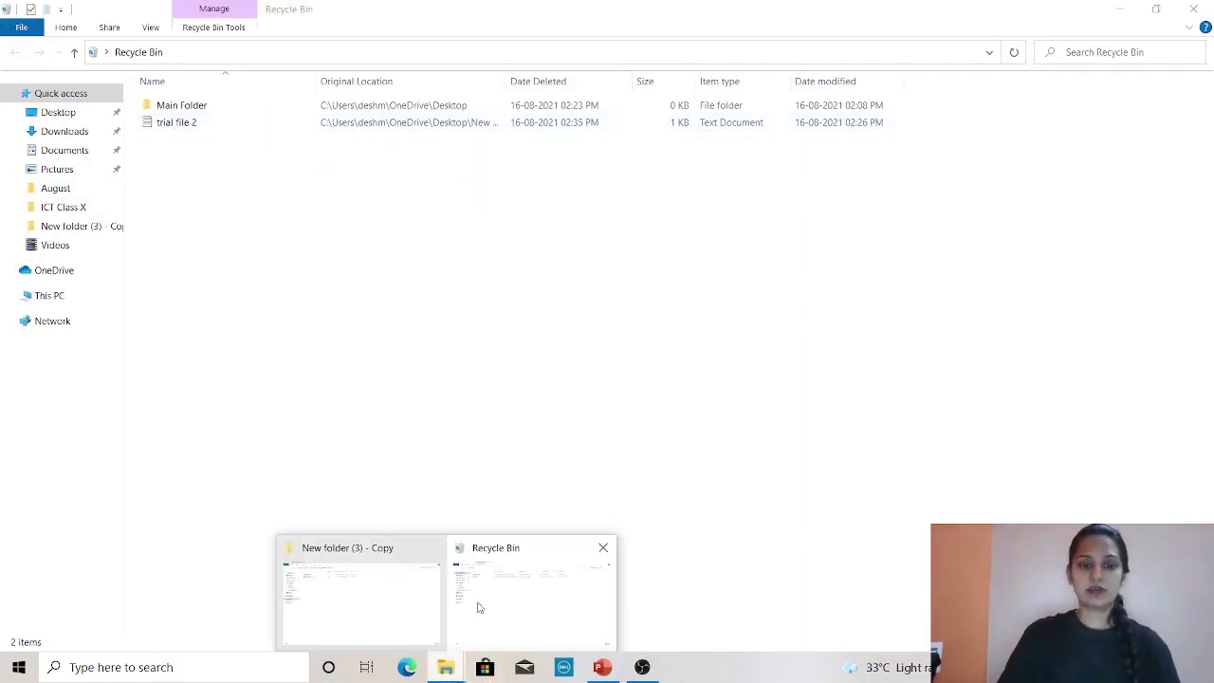
# Switch back to the "New folder (3) - Copy" window and delete the subfolder of the same name inside it
pyautogui.click(482, 601)
pyautogui.click(347, 577)
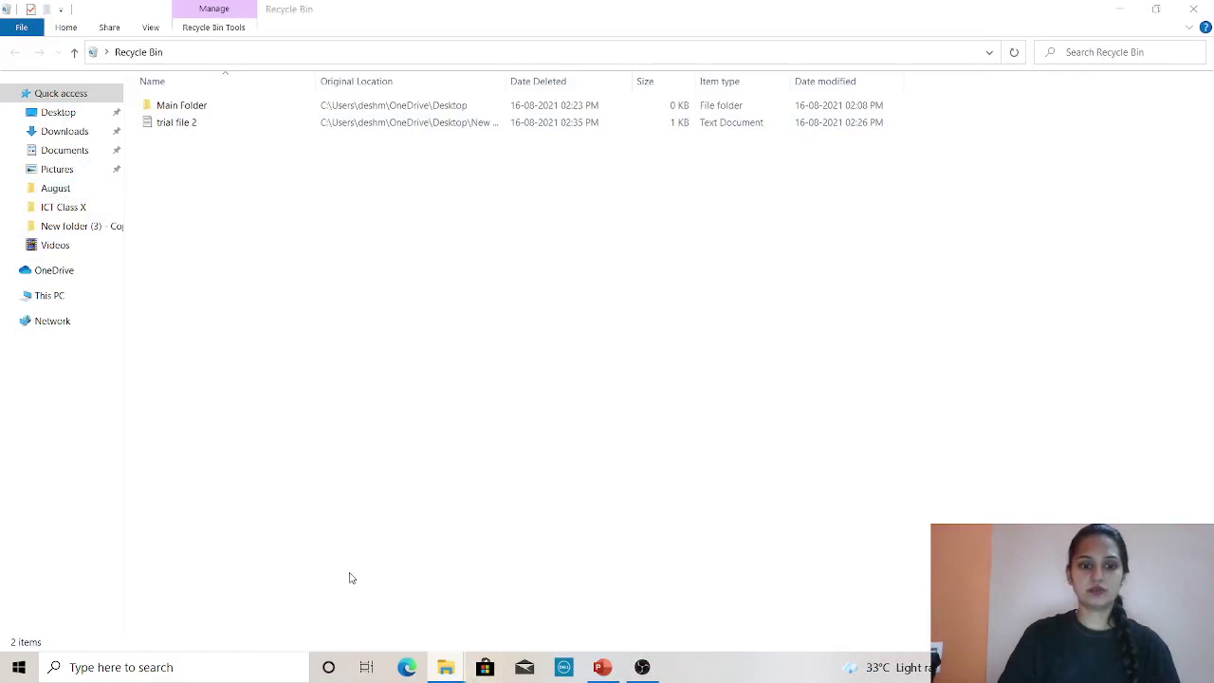
pyautogui.click(221, 124)
pyautogui.rightClick(221, 123)
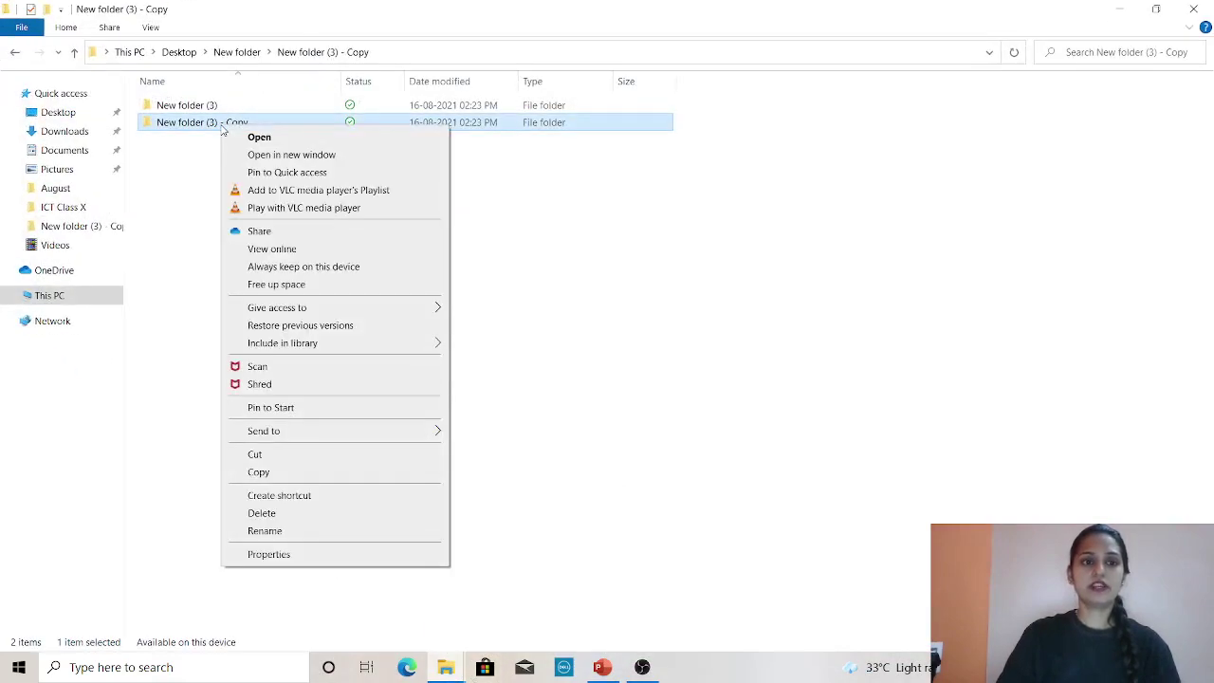
pyautogui.click(267, 513)
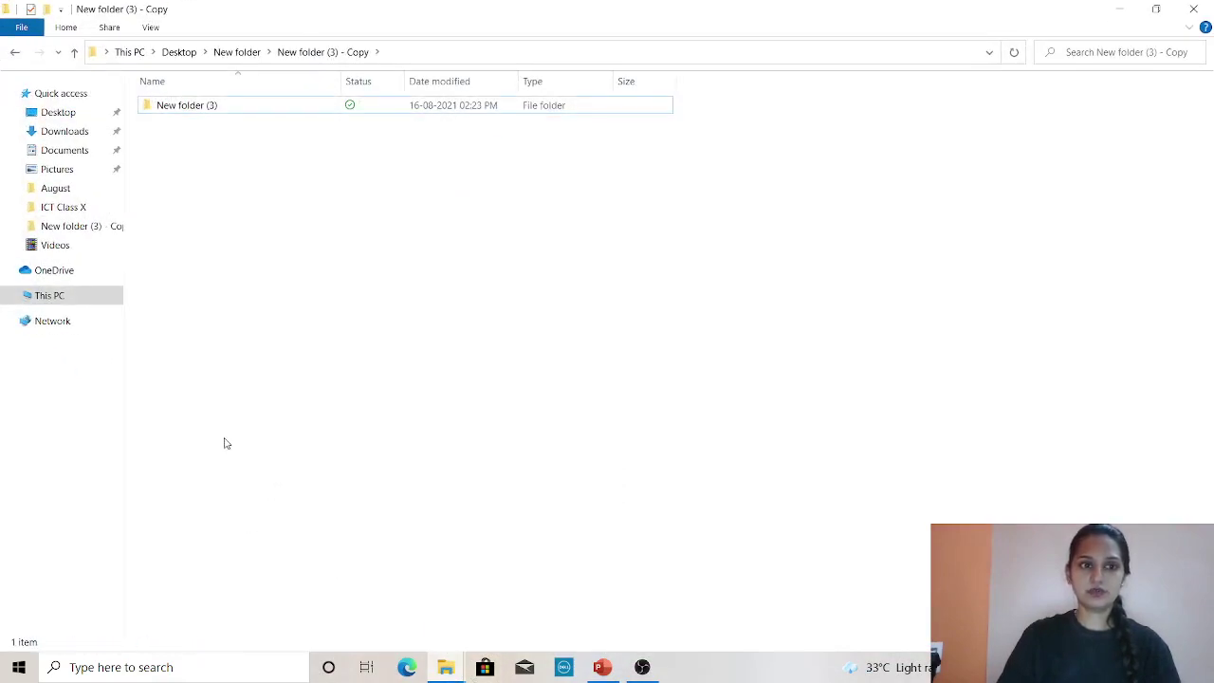
# Delete the remaining "New folder (3)" subfolder and close this folder window
pyautogui.click(218, 112)
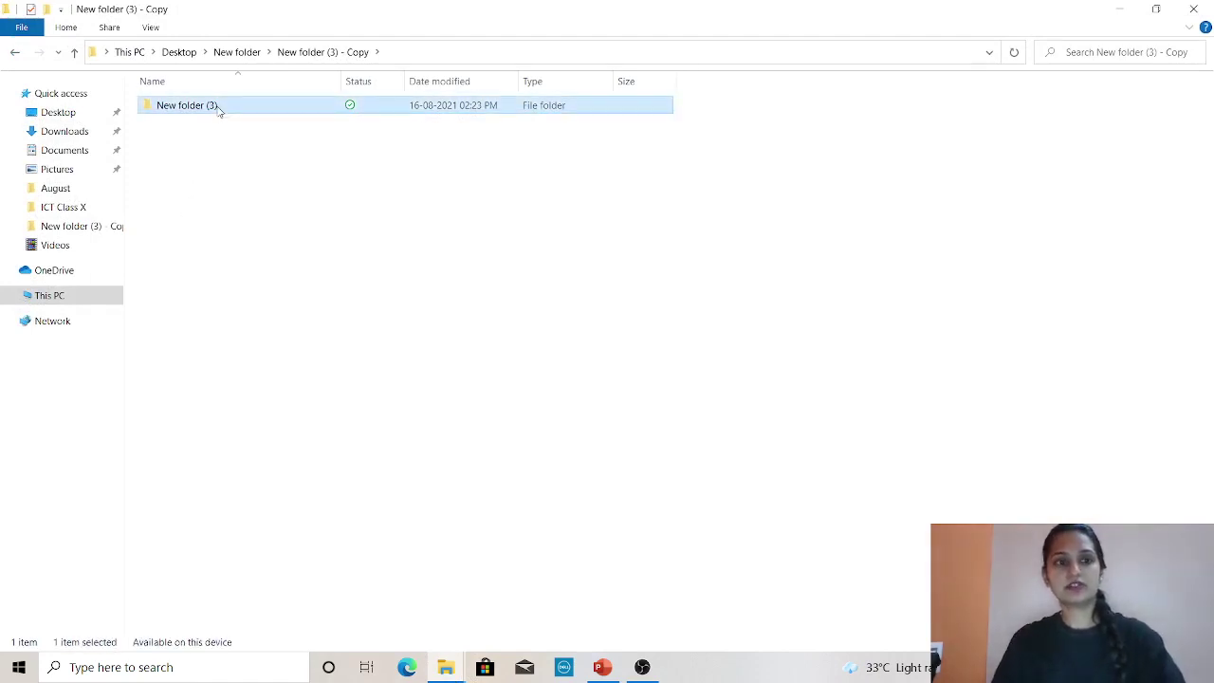
pyautogui.press('Delete')
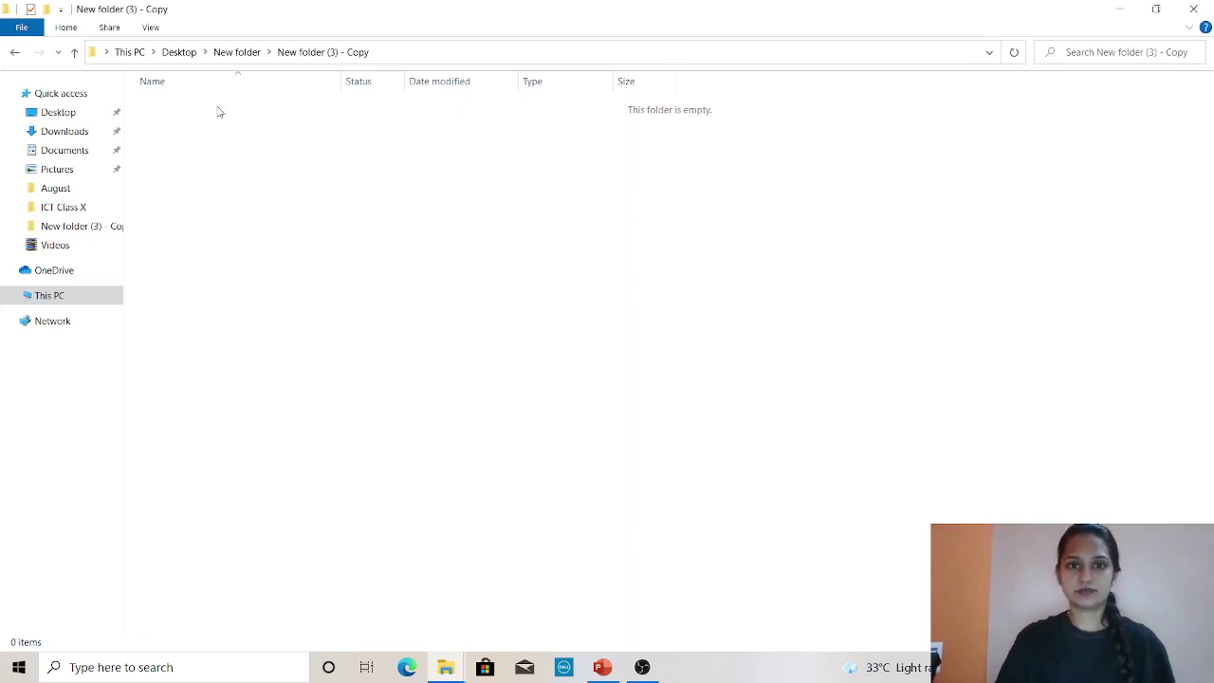
pyautogui.click(1193, 9)
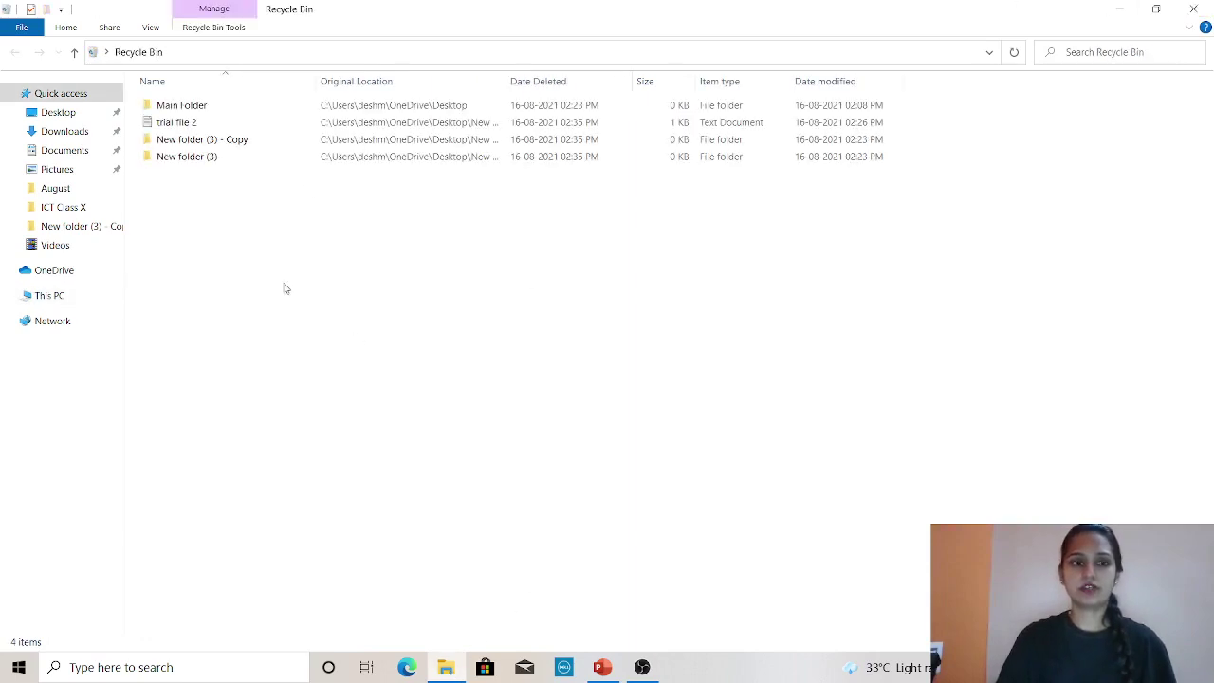
# Restore "New folder (3)", "New folder (3) - Copy" and "trial file 2" from the Recycle Bin, and close it
pyautogui.moveTo(370, 358); pyautogui.dragTo(172, 157)
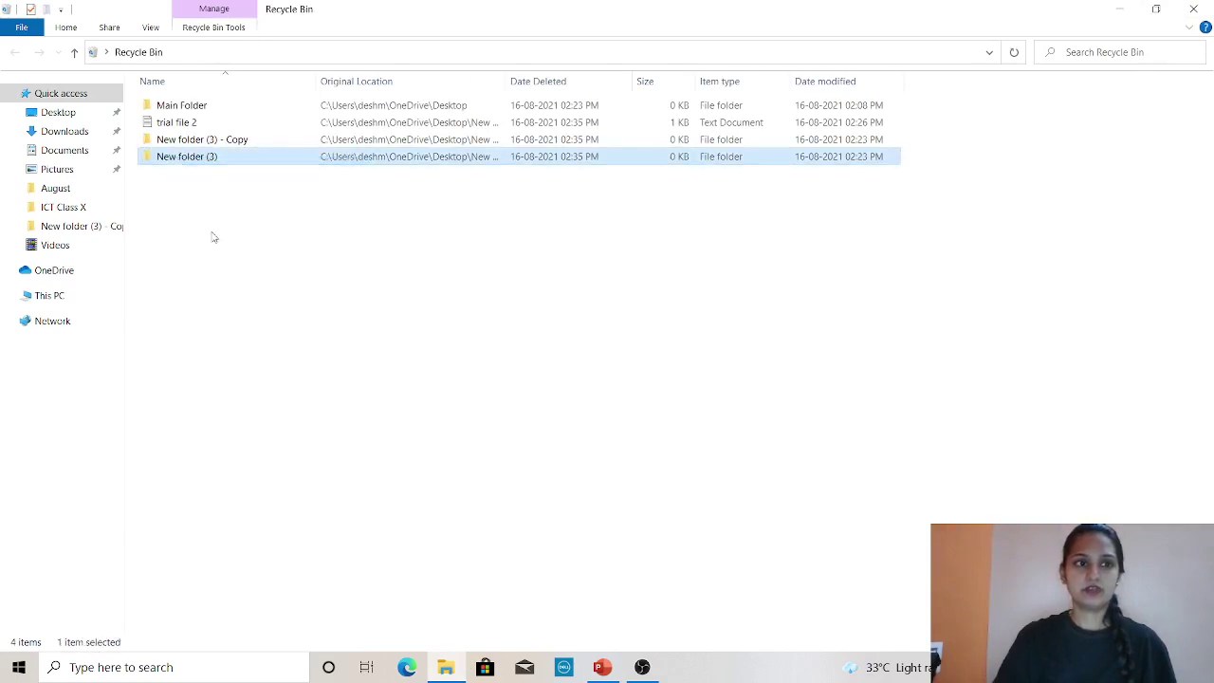
pyautogui.rightClick(203, 164)
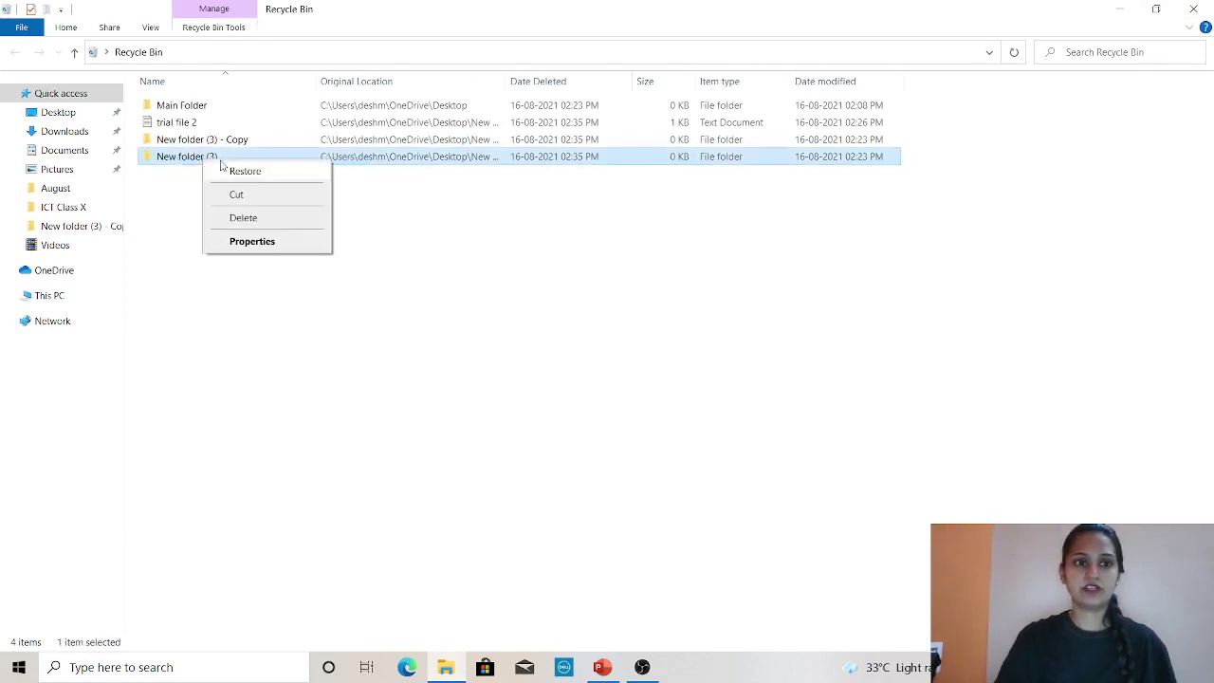
pyautogui.click(248, 171)
pyautogui.rightClick(208, 142)
pyautogui.click(218, 149)
pyautogui.rightClick(196, 125)
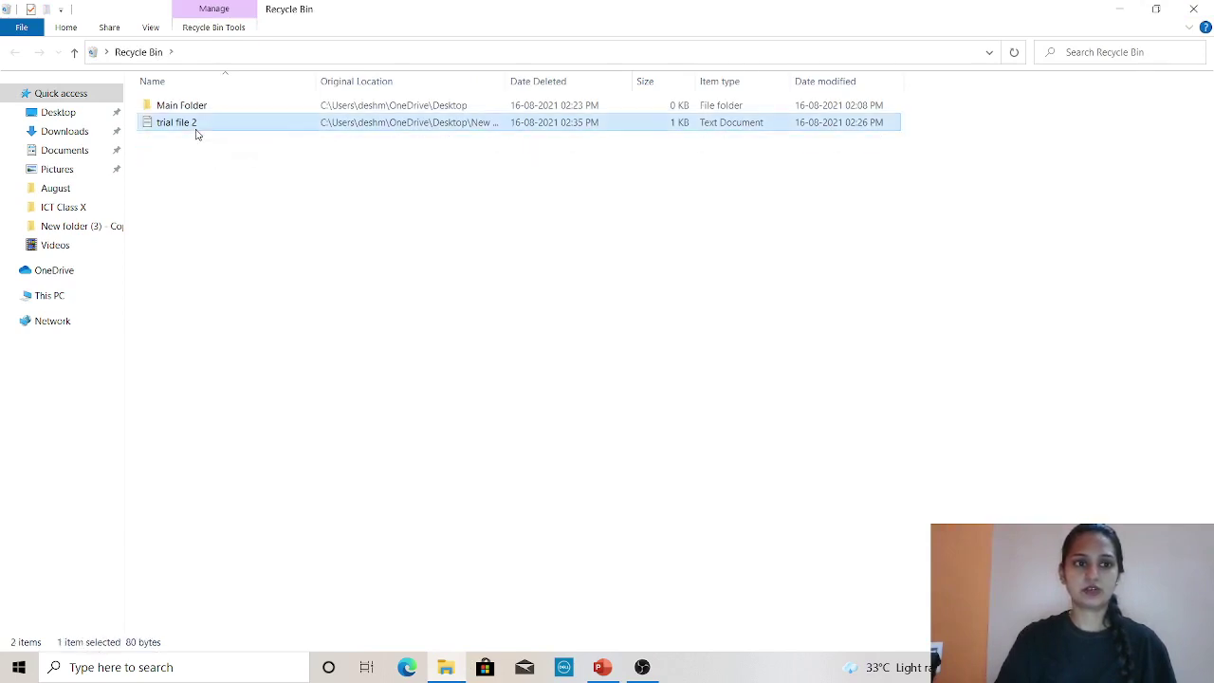
pyautogui.click(207, 142)
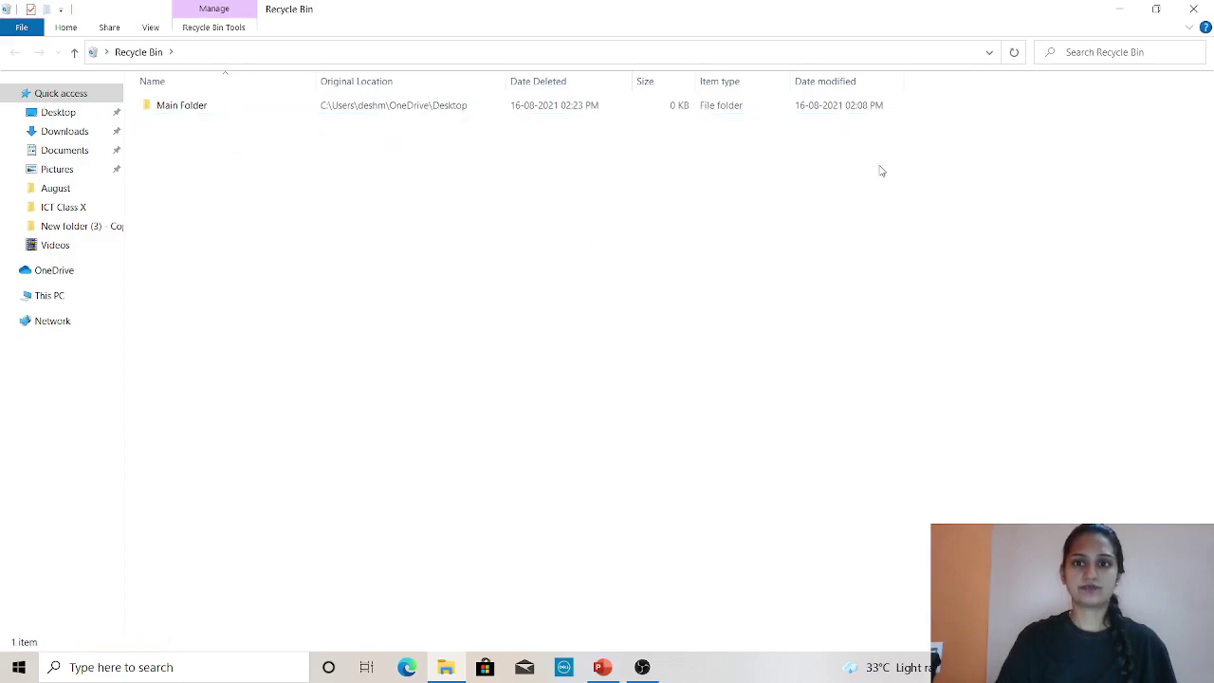
pyautogui.click(1192, 9)
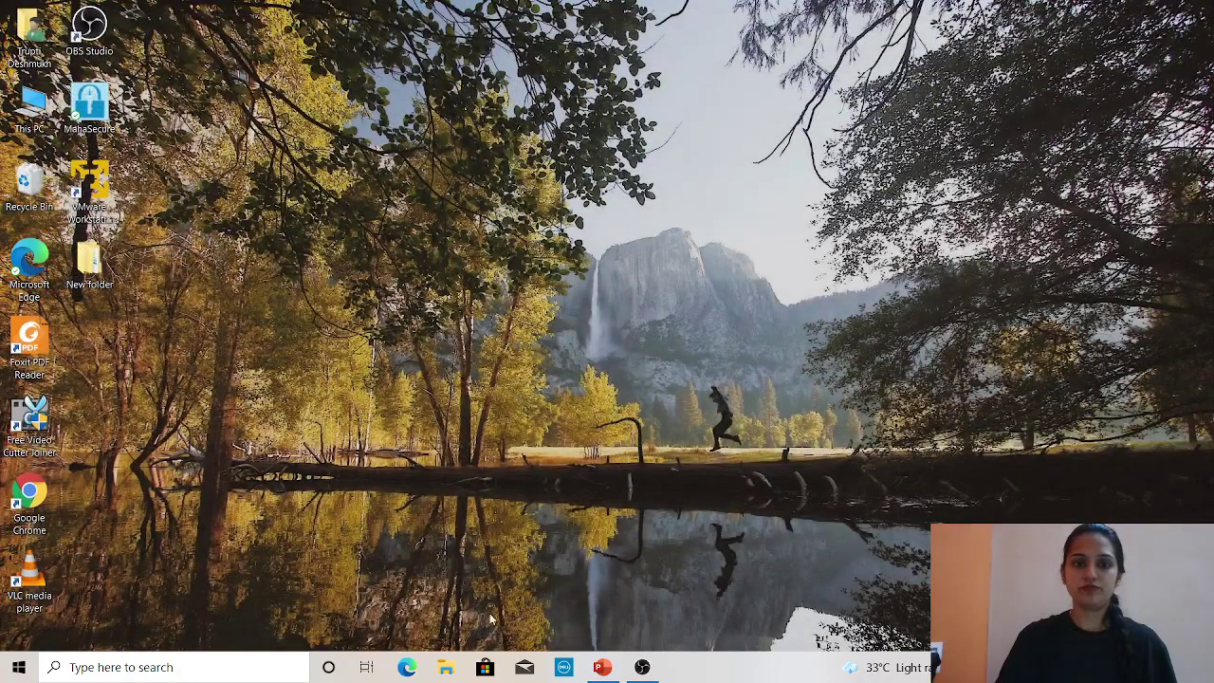
# Open "New folder" on the desktop and go into its subfolder "New folder (2)"
pyautogui.click(441, 669)
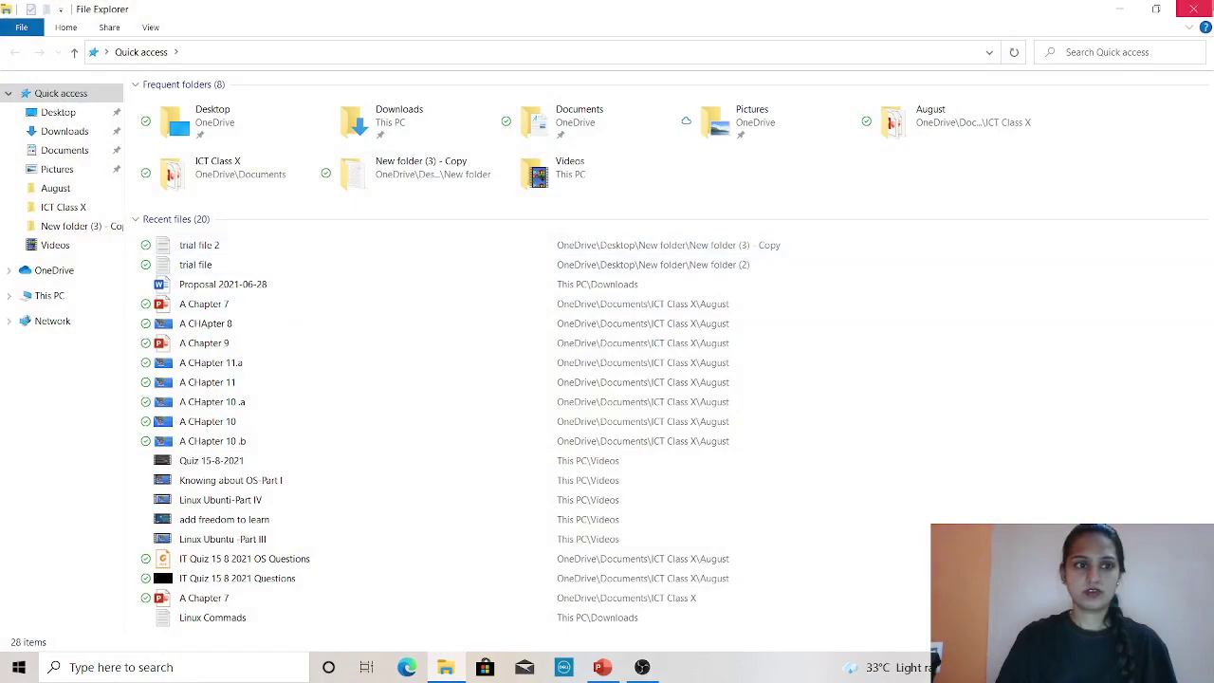
pyautogui.click(1193, 8)
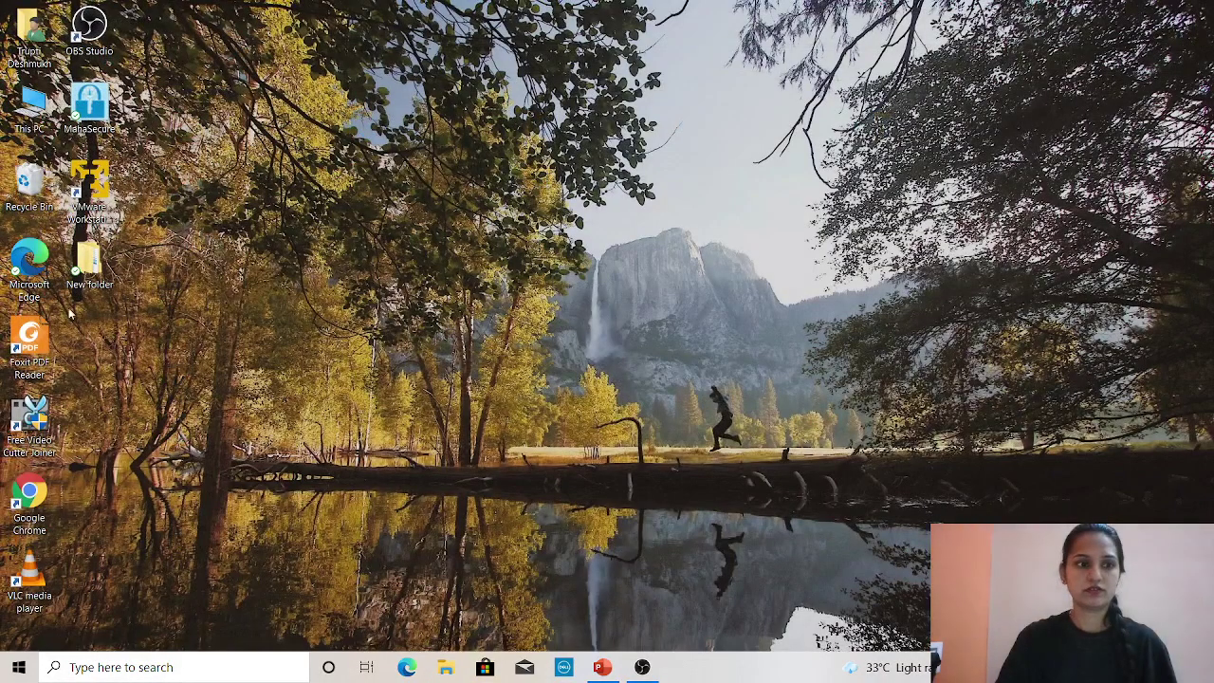
pyautogui.doubleClick(91, 283)
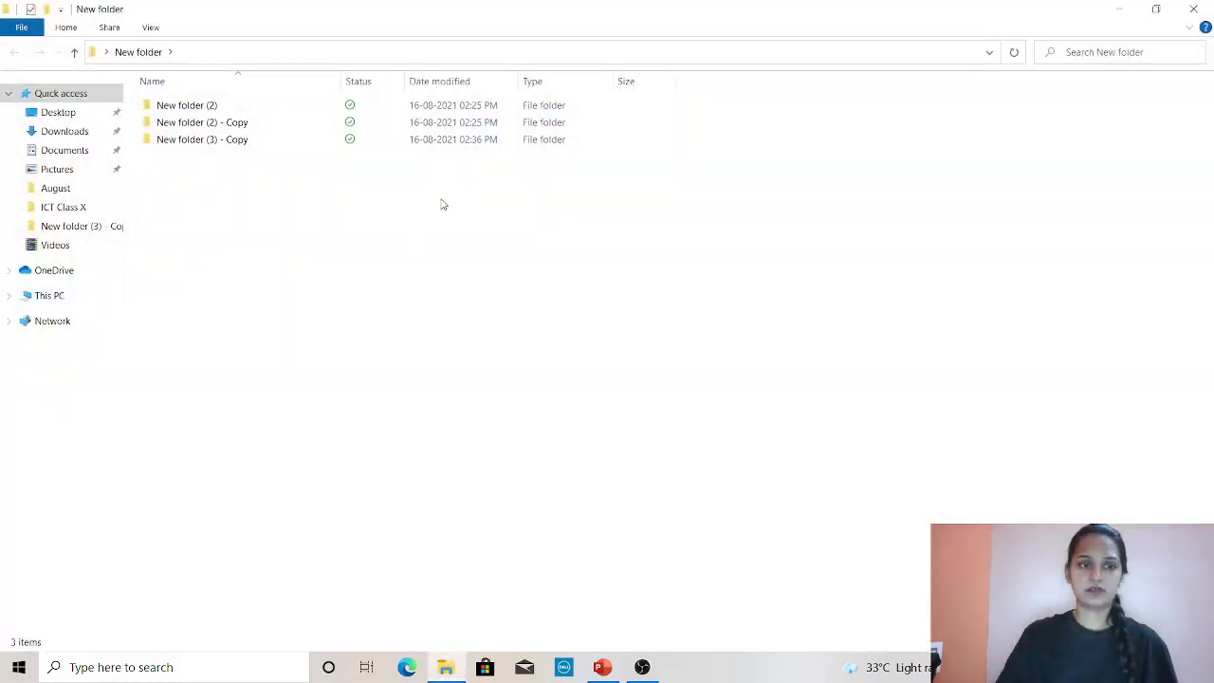
pyautogui.doubleClick(211, 105)
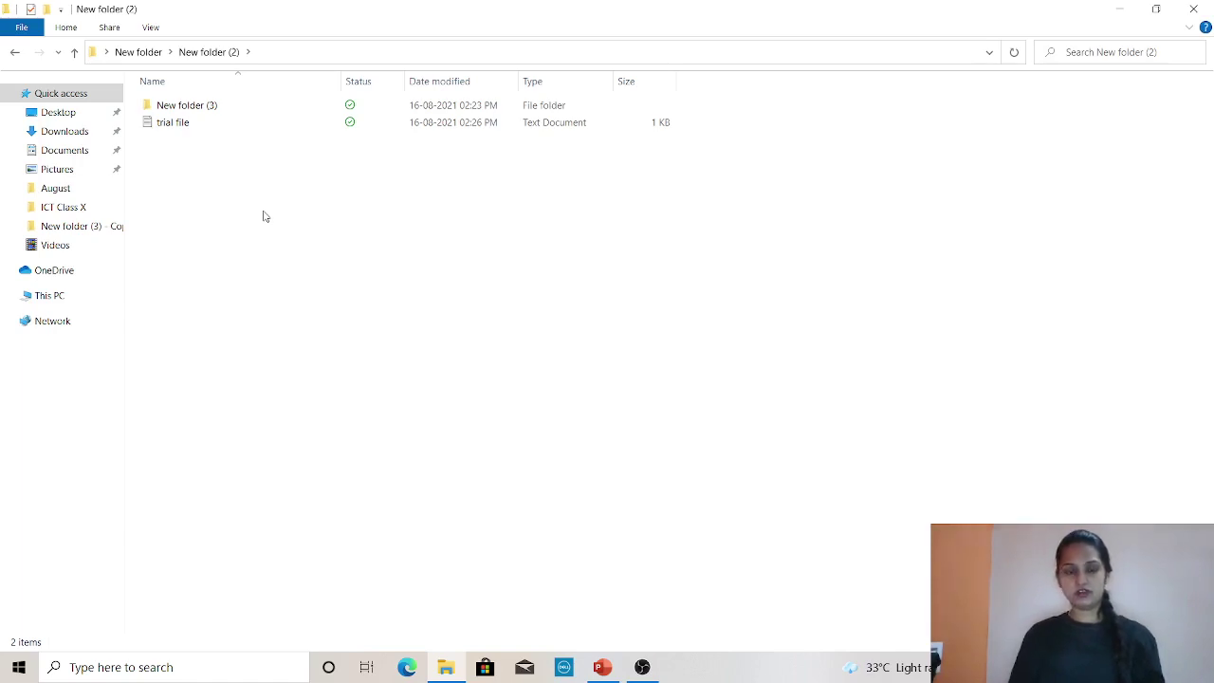
# Look inside "New folder (3)", go back to "New folder (2)" and delete that subfolder permanently, bypassing the Recycle Bin
pyautogui.click(190, 123)
pyautogui.keyDown('ctrl'); pyautogui.click(193, 123); pyautogui.keyUp('ctrl')
pyautogui.doubleClick(199, 105)
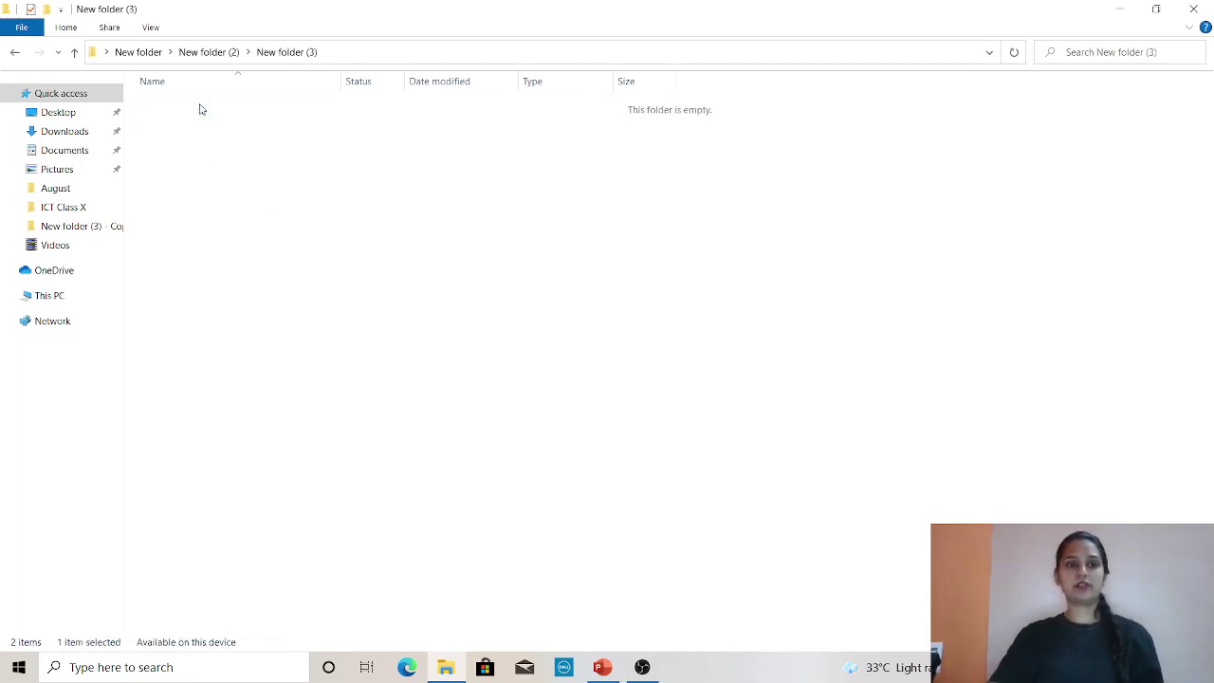
pyautogui.click(14, 53)
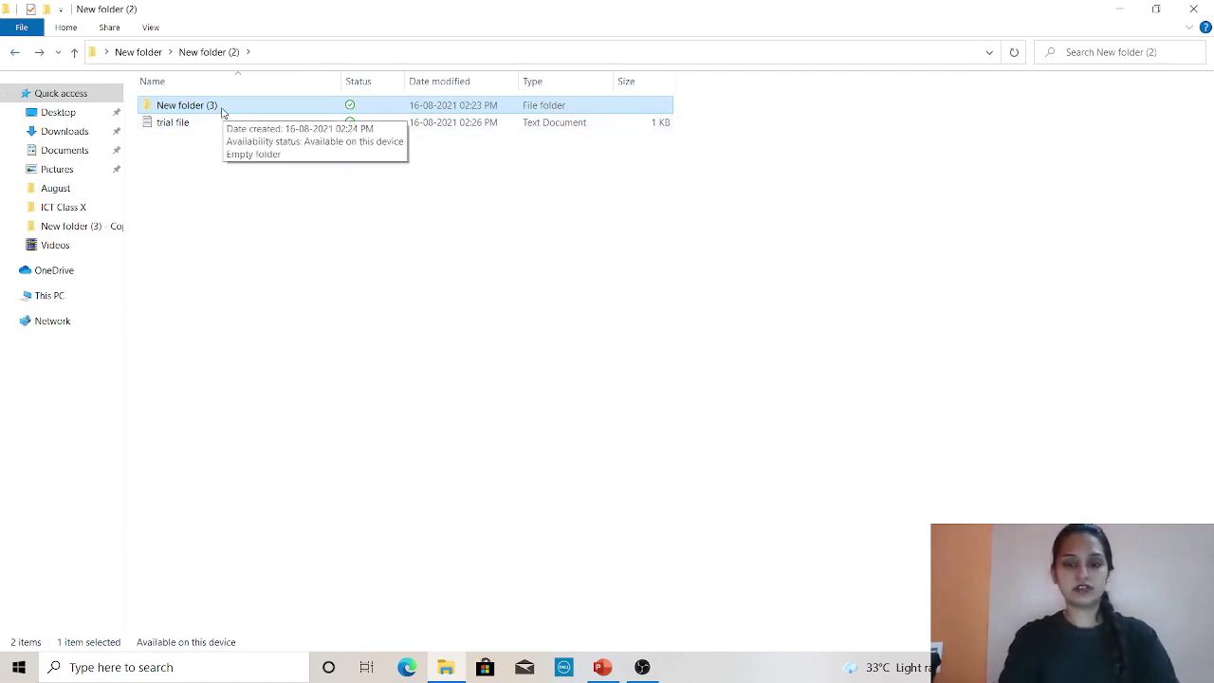
pyautogui.hotkey('shift', 'Delete')
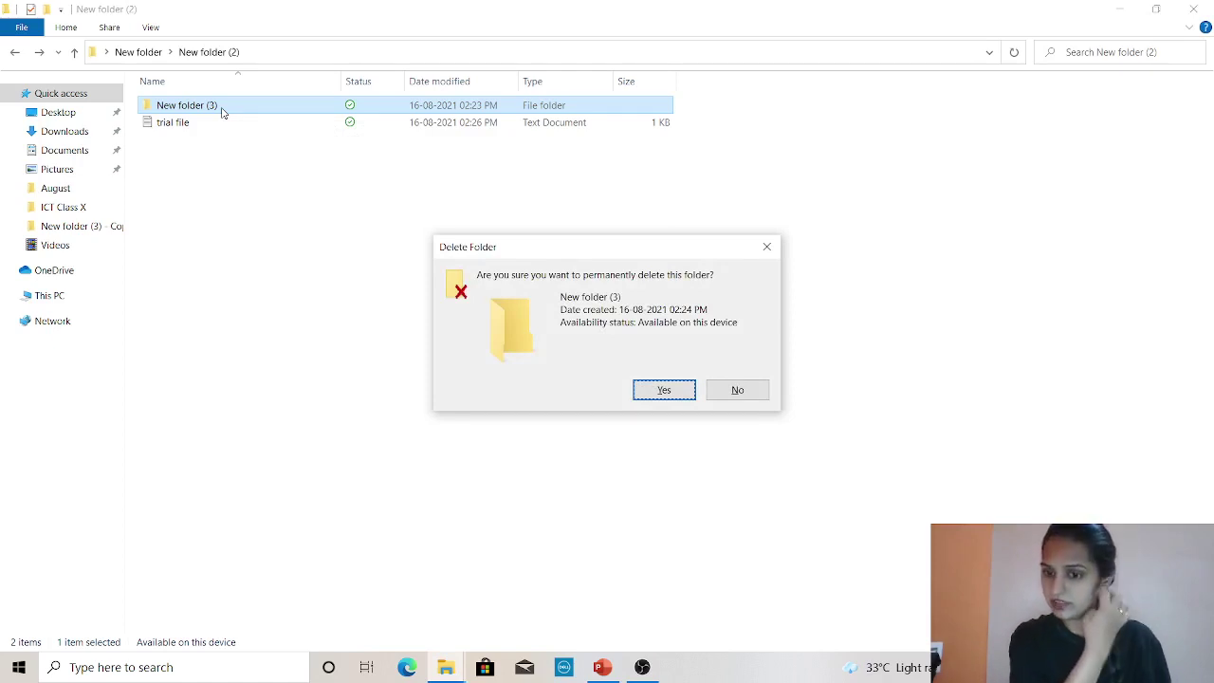
pyautogui.click(677, 393)
# Check the Recycle Bin for the permanently deleted "New folder (3)" and close it
pyautogui.click(1119, 8)
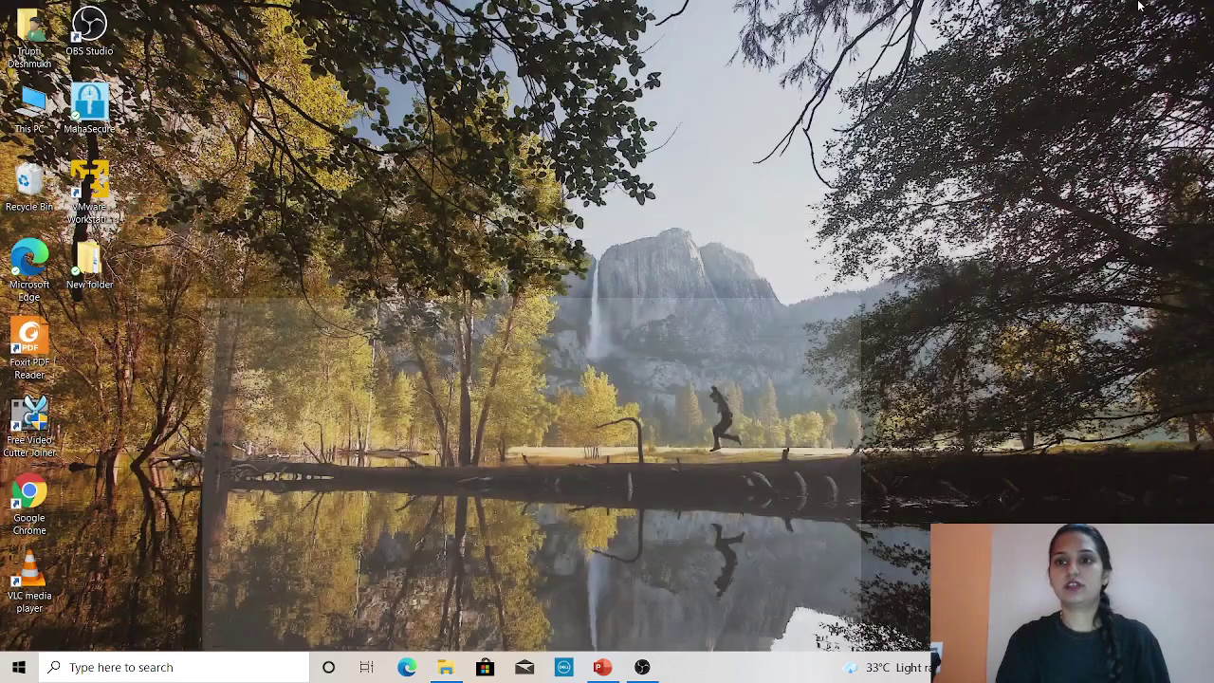
pyautogui.doubleClick(23, 194)
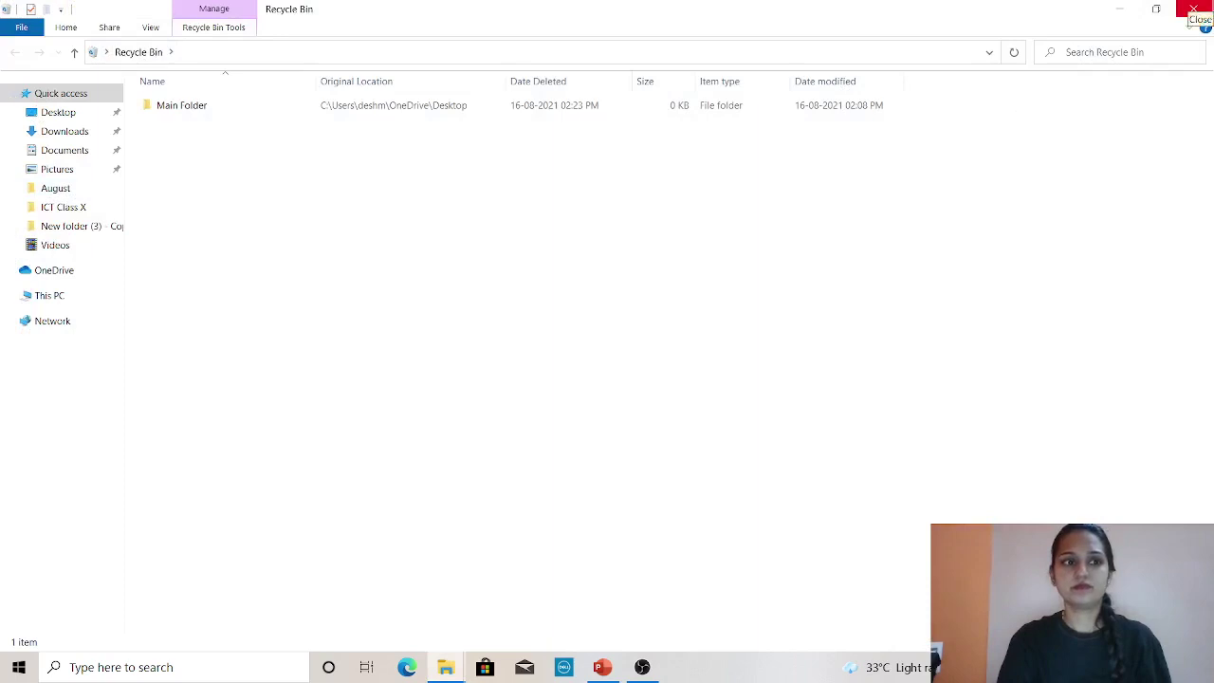
pyautogui.click(1193, 9)
# Return to "New folder (2)", delete the text document "trial file" and close the folder window
pyautogui.click(446, 667)
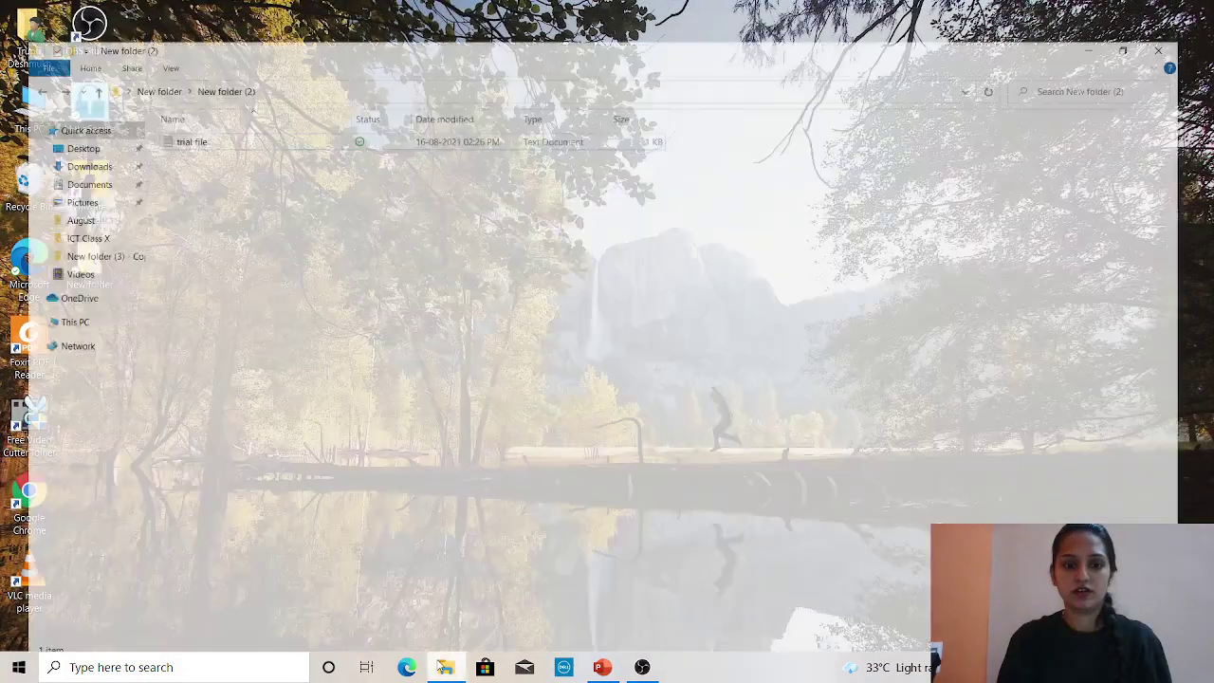
pyautogui.click(175, 108)
pyautogui.rightClick(174, 107)
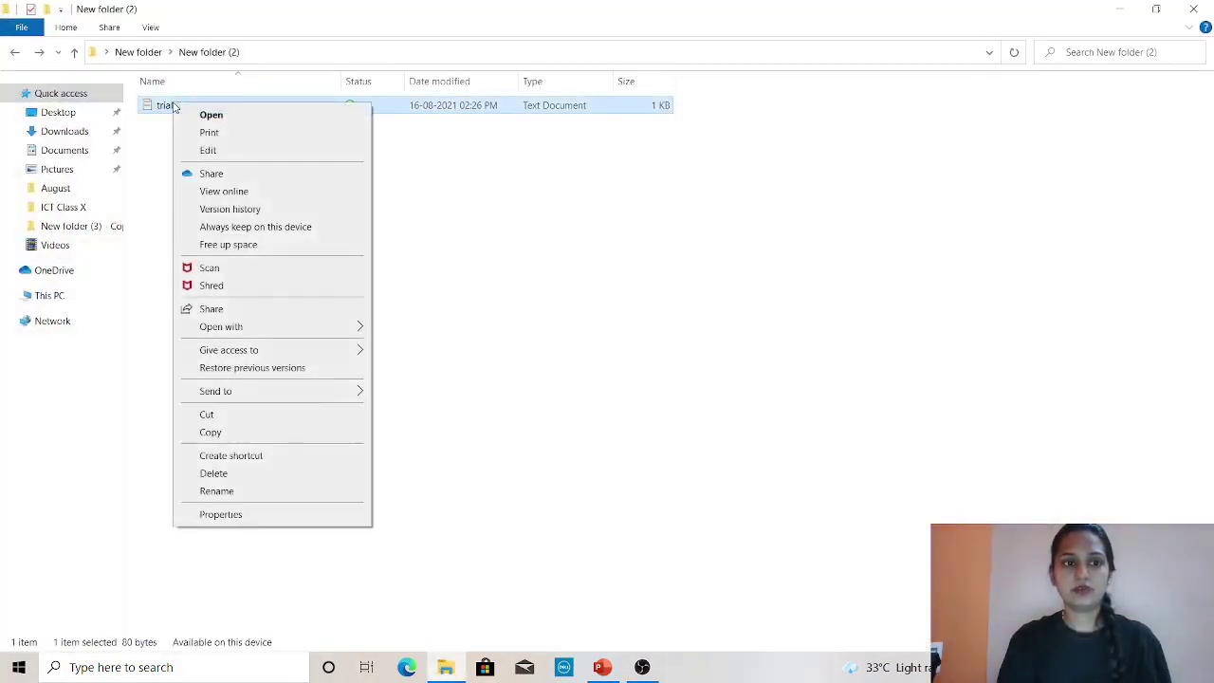
pyautogui.click(545, 359)
pyautogui.click(236, 114)
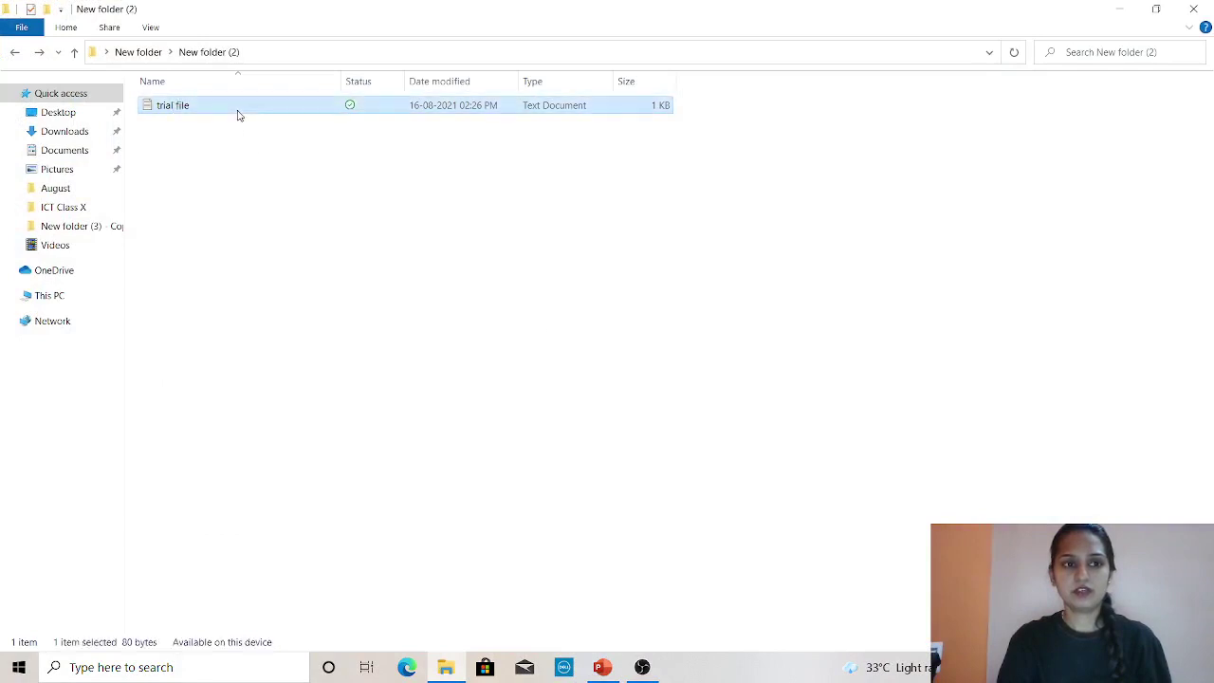
pyautogui.rightClick(237, 111)
pyautogui.click(278, 482)
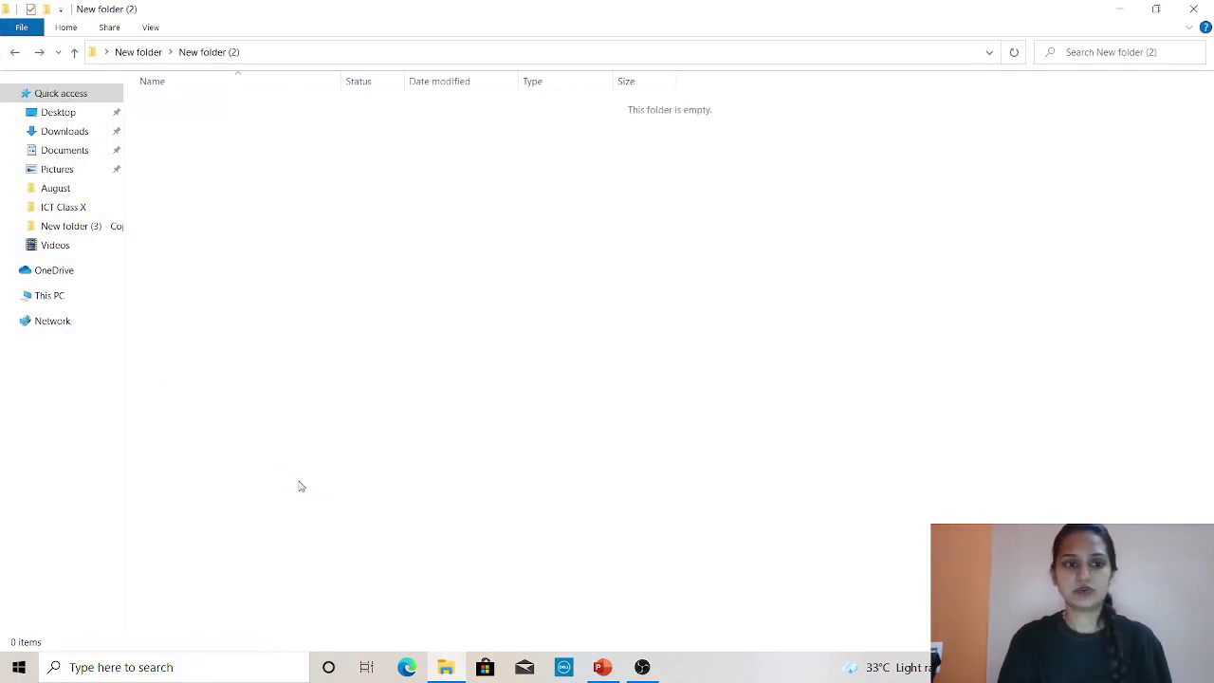
pyautogui.click(1192, 9)
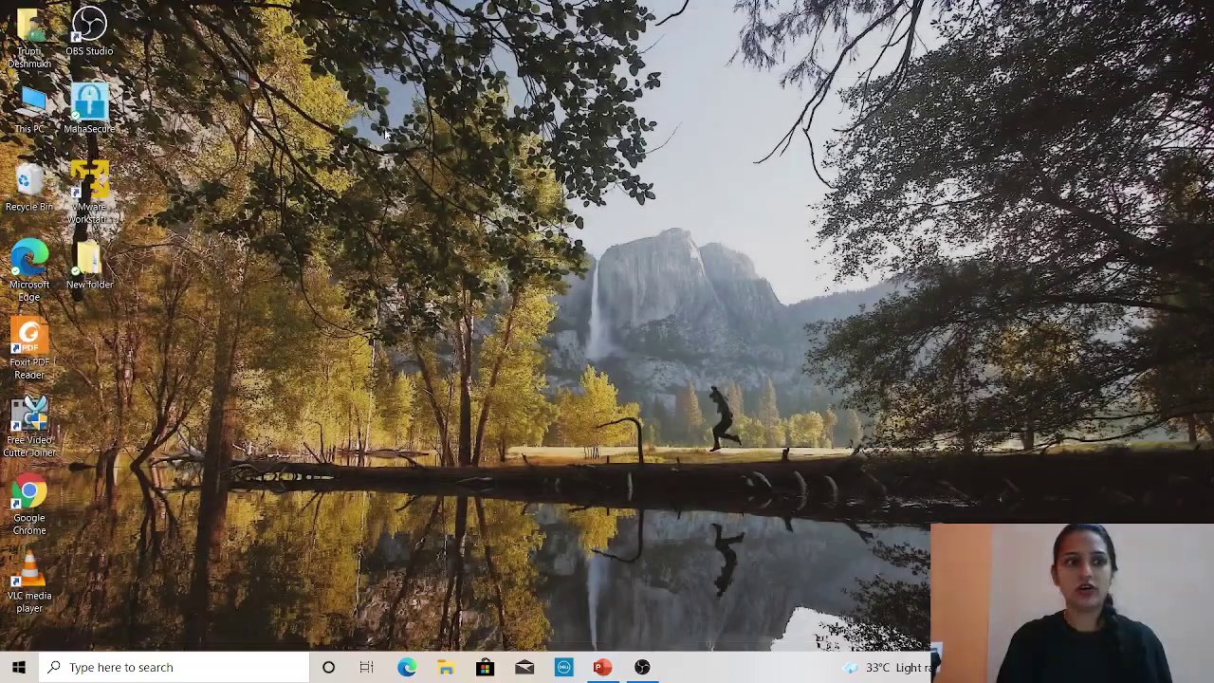
# Open the Recycle Bin and permanently delete "trial file" from it
pyautogui.doubleClick(21, 185)
pyautogui.click(167, 126)
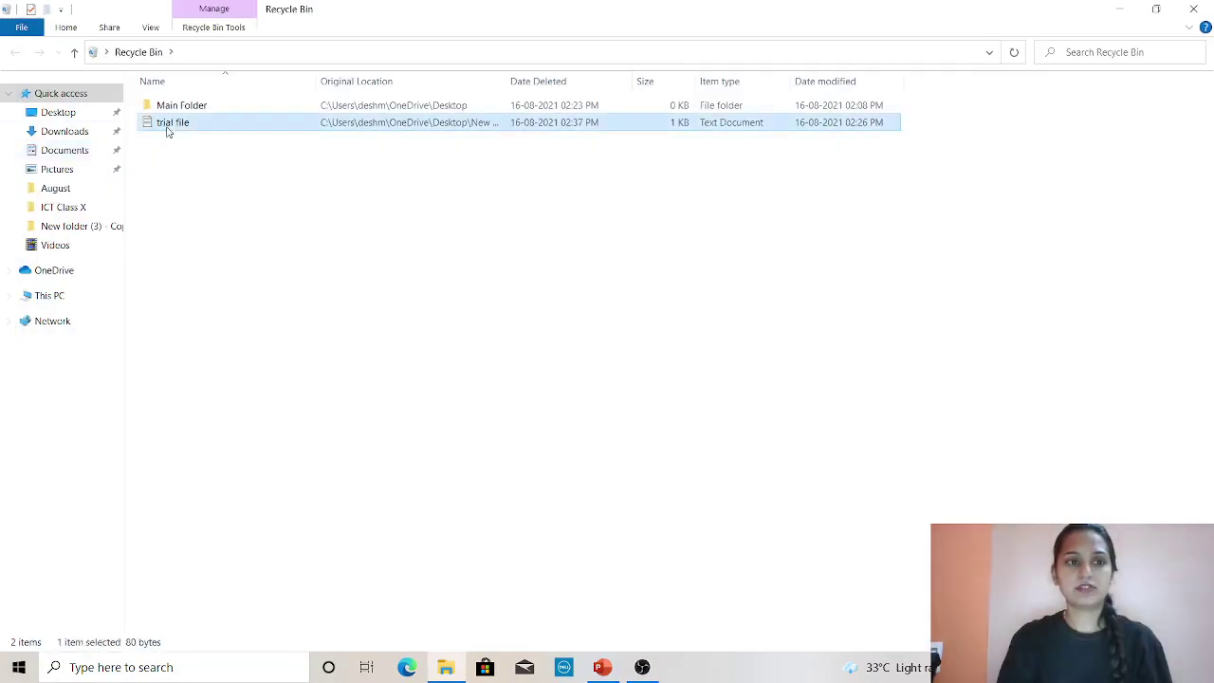
pyautogui.rightClick(167, 126)
pyautogui.click(207, 185)
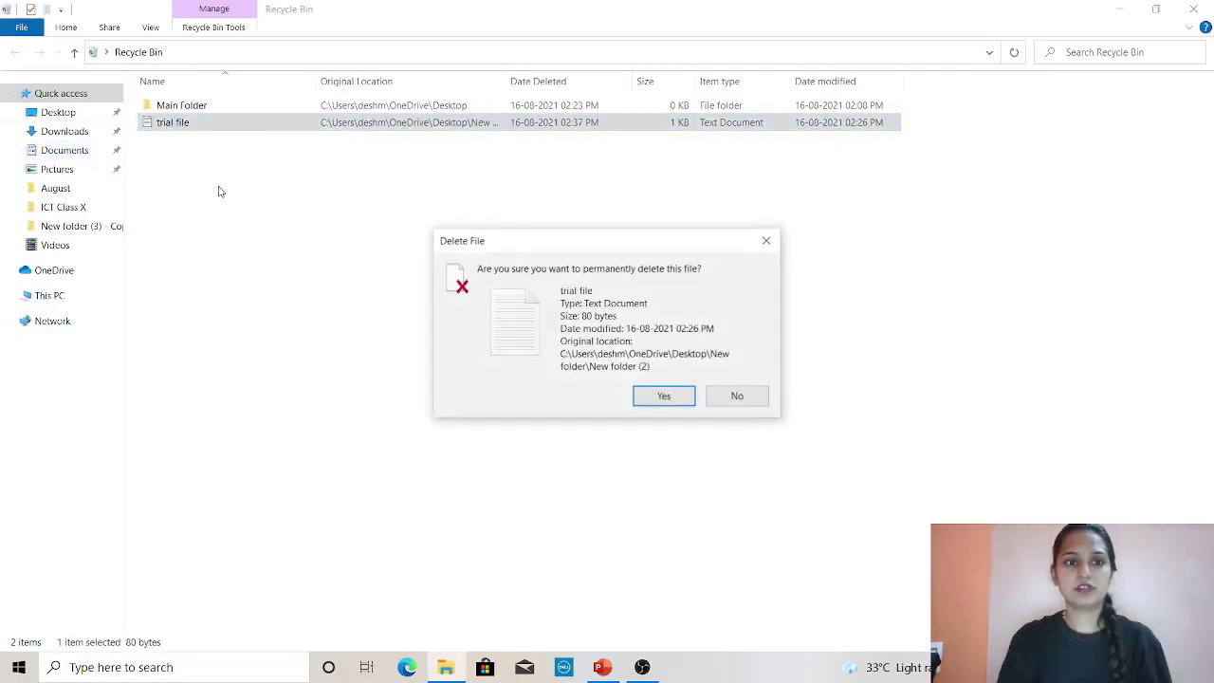
pyautogui.click(664, 396)
# Permanently delete "Main Folder" from the Recycle Bin and close the window
pyautogui.click(217, 104)
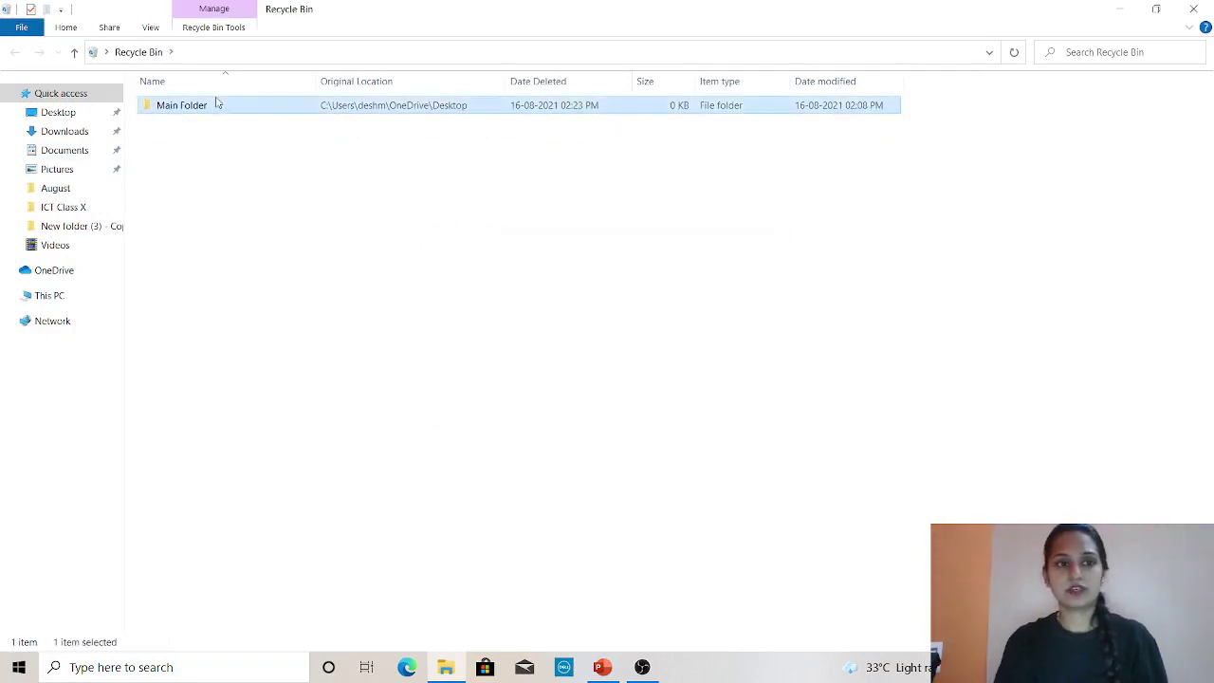
pyautogui.rightClick(217, 102)
pyautogui.click(254, 157)
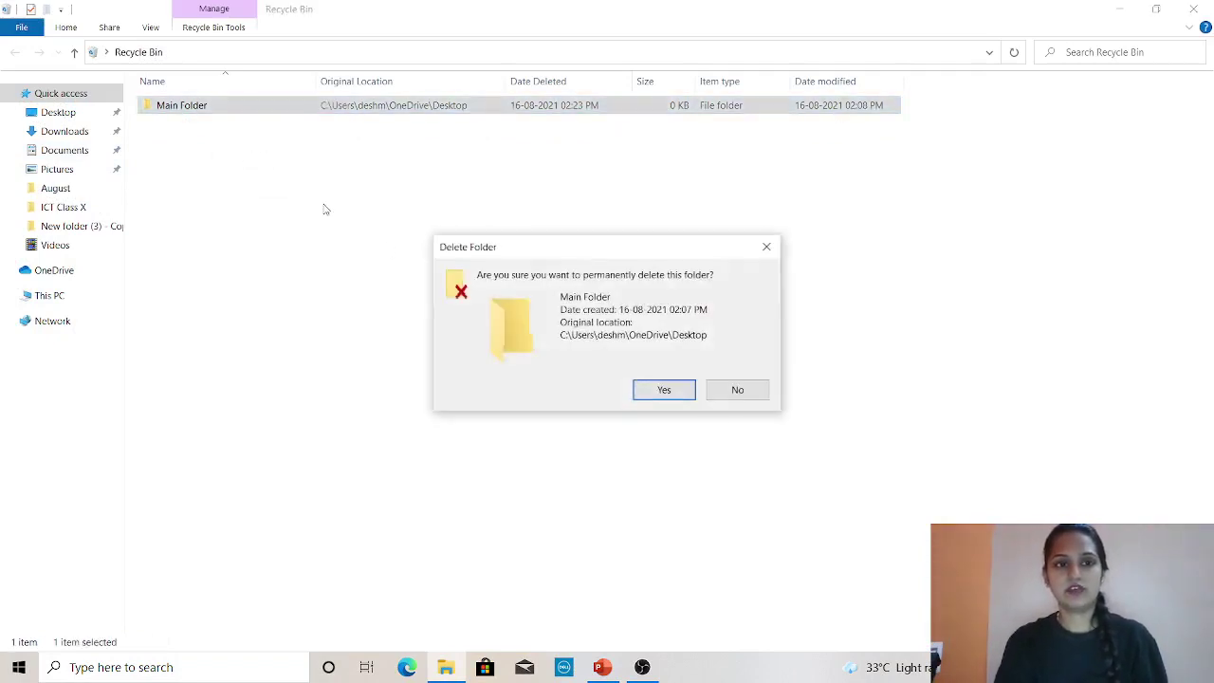
pyautogui.click(663, 391)
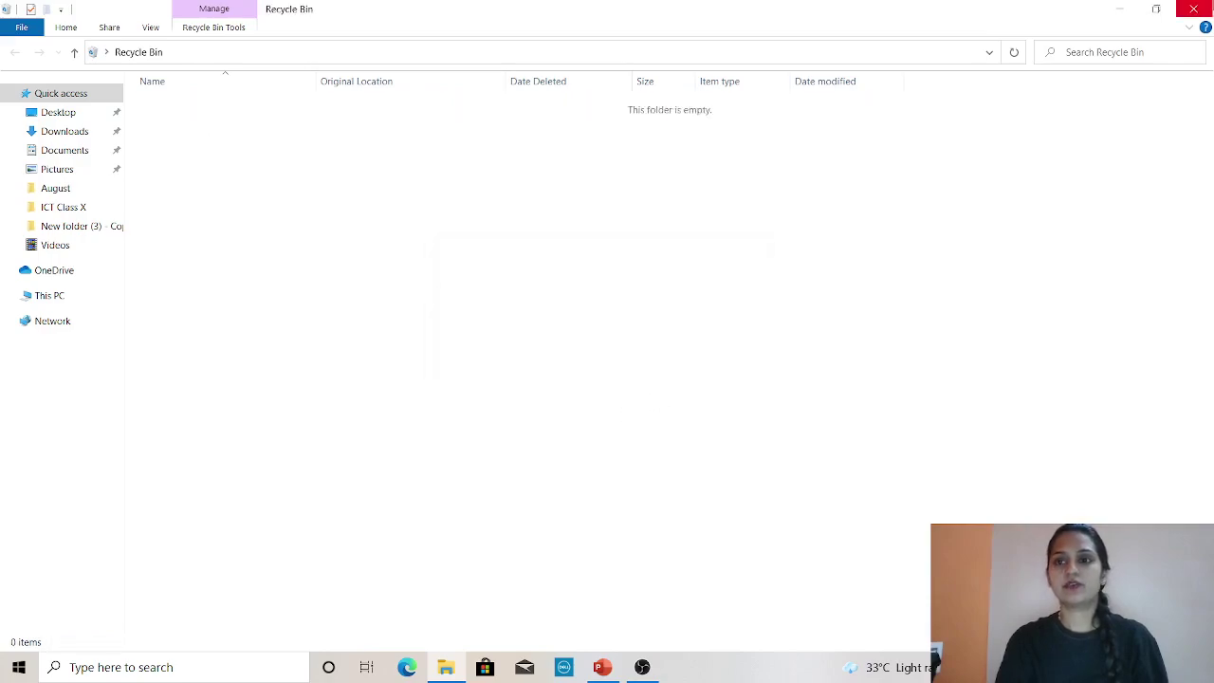
pyautogui.click(1193, 8)
# Switch to the PowerPoint presentation, start the slide show from the current slide and advance to the Recap slide
pyautogui.click(601, 666)
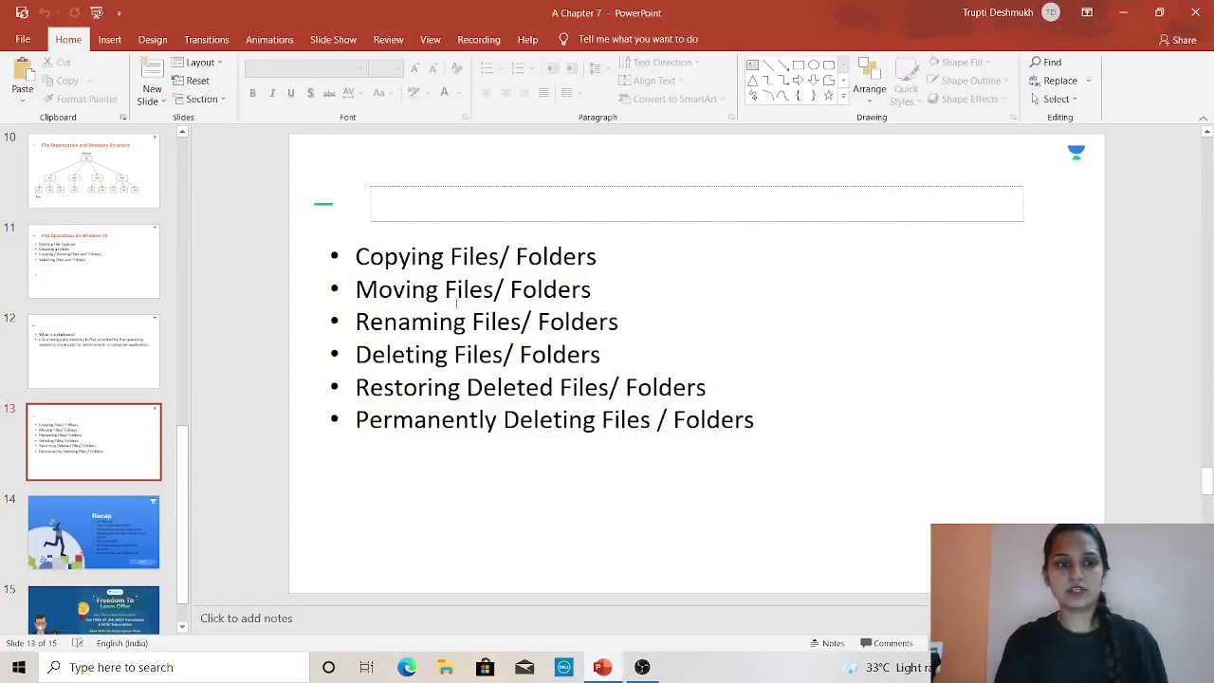
pyautogui.hotkey('shift', 'F5')
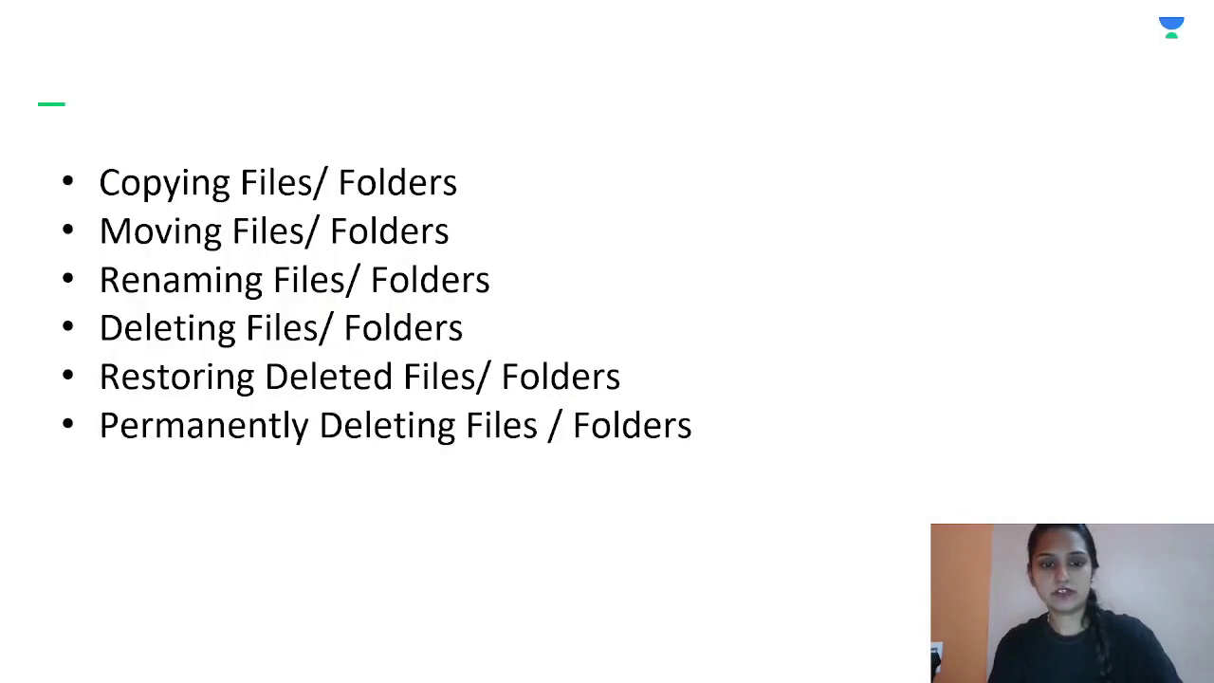
pyautogui.press('Right')
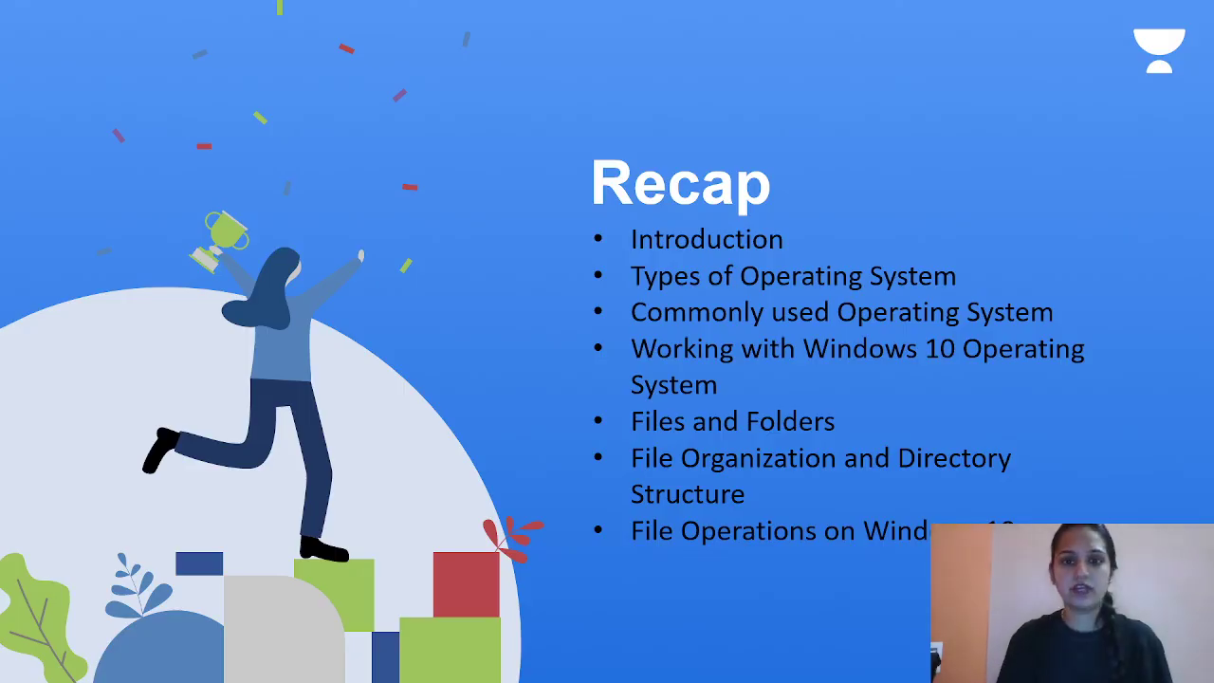